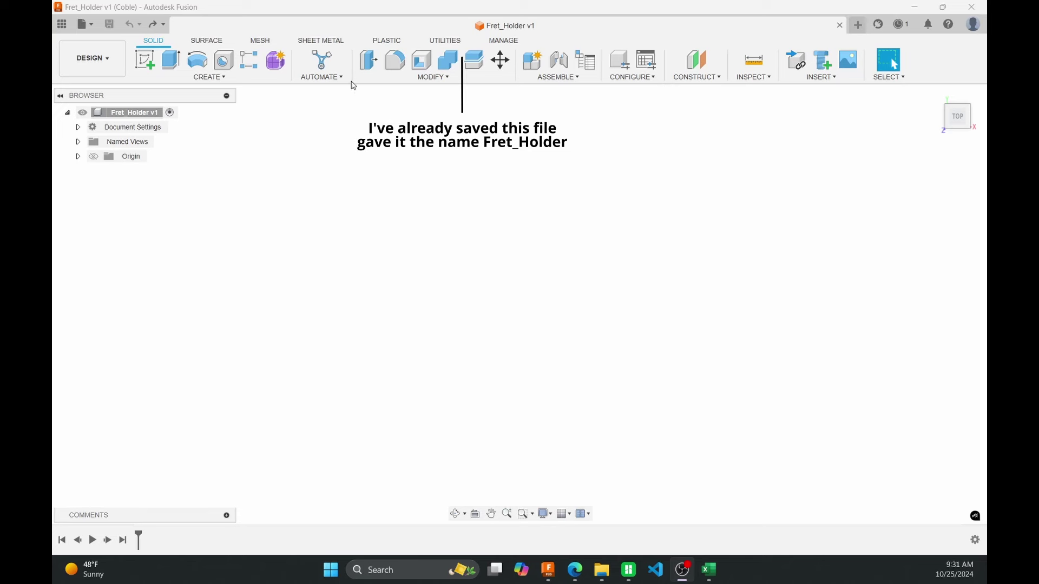
Add a new component named Fret_Holder under the root and expand Fret_Holder:1 to show its Origin
{"action": "right_click", "coordinate": [146, 120]}
{"action": "left_click", "coordinate": [195, 128]}
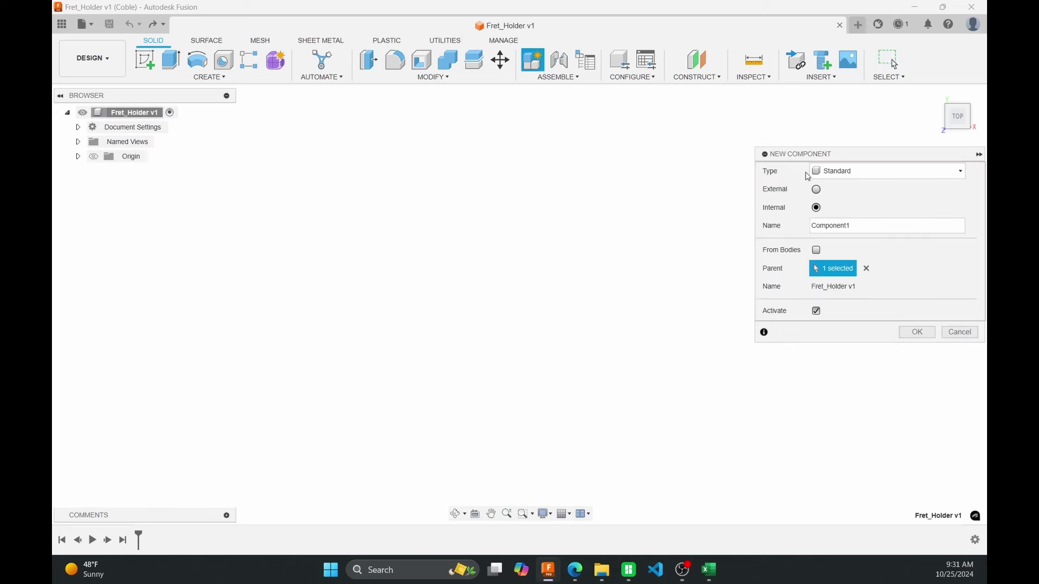
{"action": "type", "text": "Fret_Holder"}
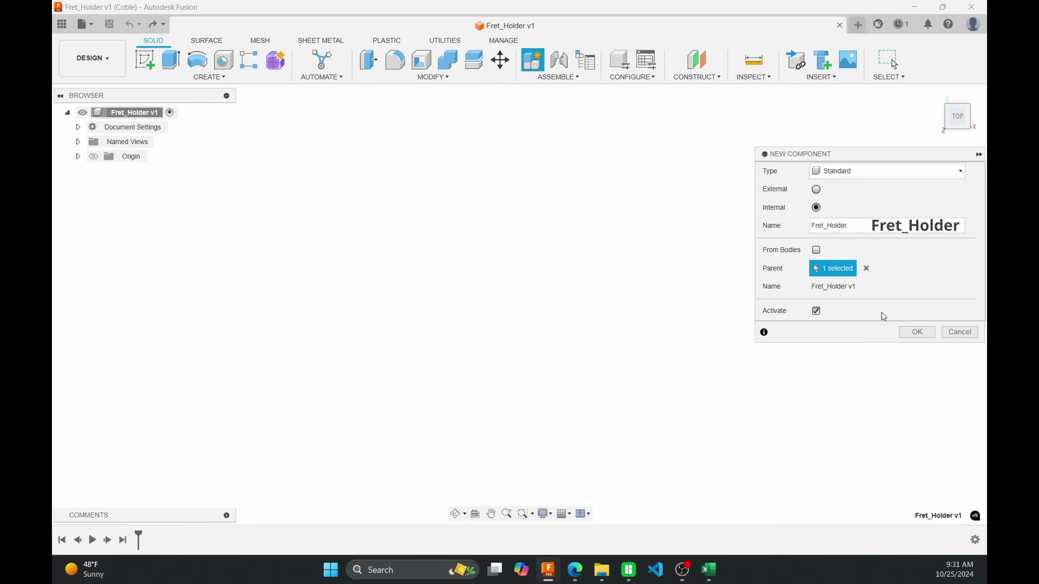
{"action": "left_click", "coordinate": [917, 332]}
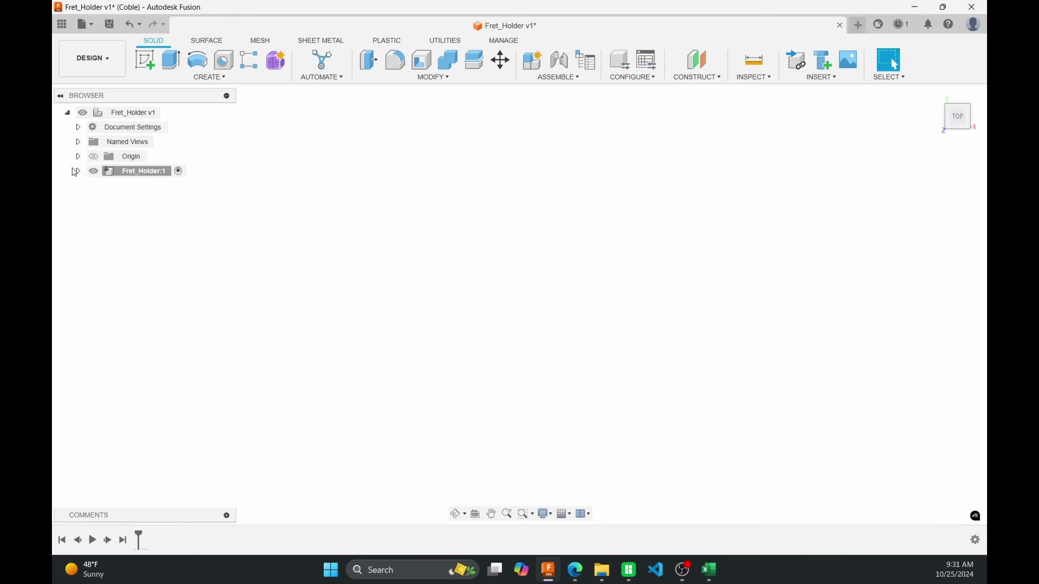
{"action": "left_click", "coordinate": [78, 171]}
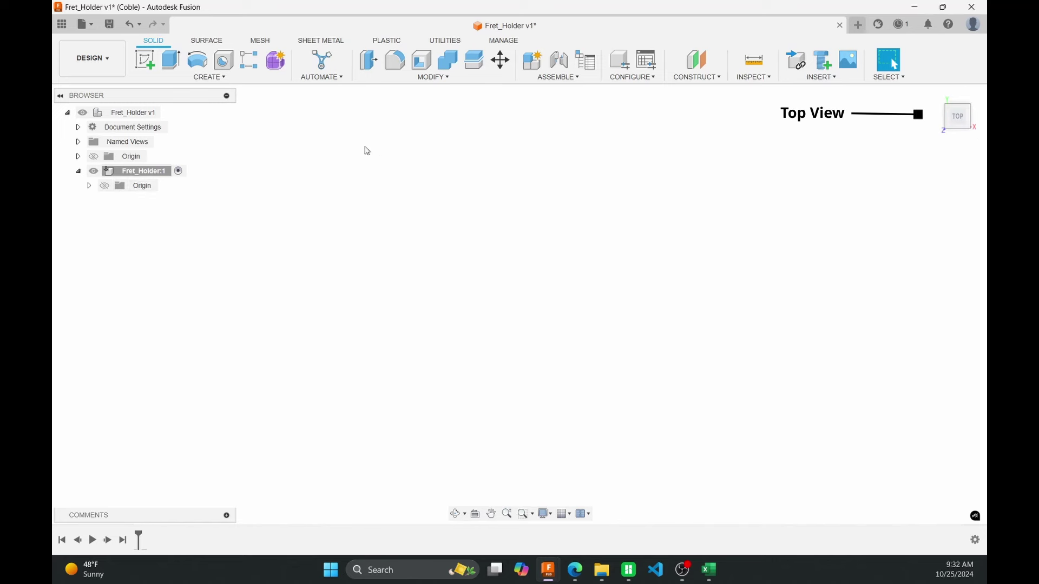
Start a new sketch on the XY (top) plane
{"action": "left_click", "coordinate": [144, 61]}
{"action": "left_click", "coordinate": [557, 276]}
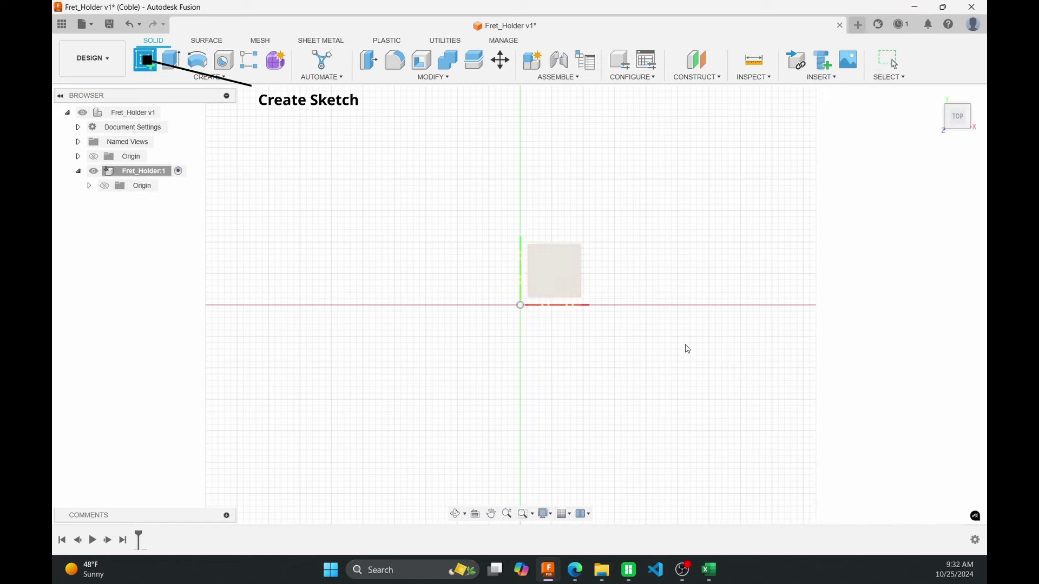
{"action": "left_click", "coordinate": [568, 280]}
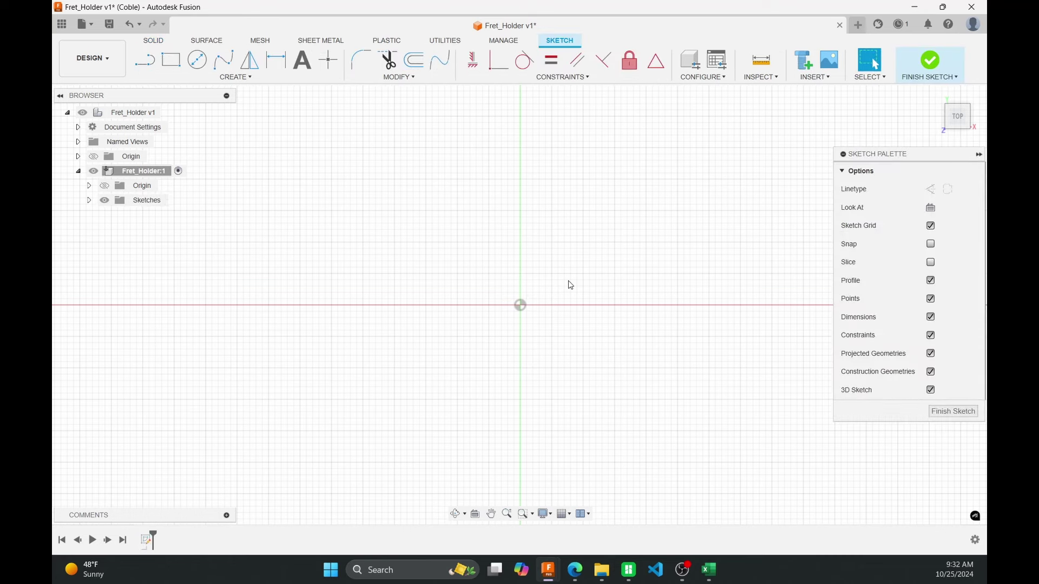
Rename Sketch1 to Fret_Holder in the Browser's Sketches folder
{"action": "left_click", "coordinate": [90, 200]}
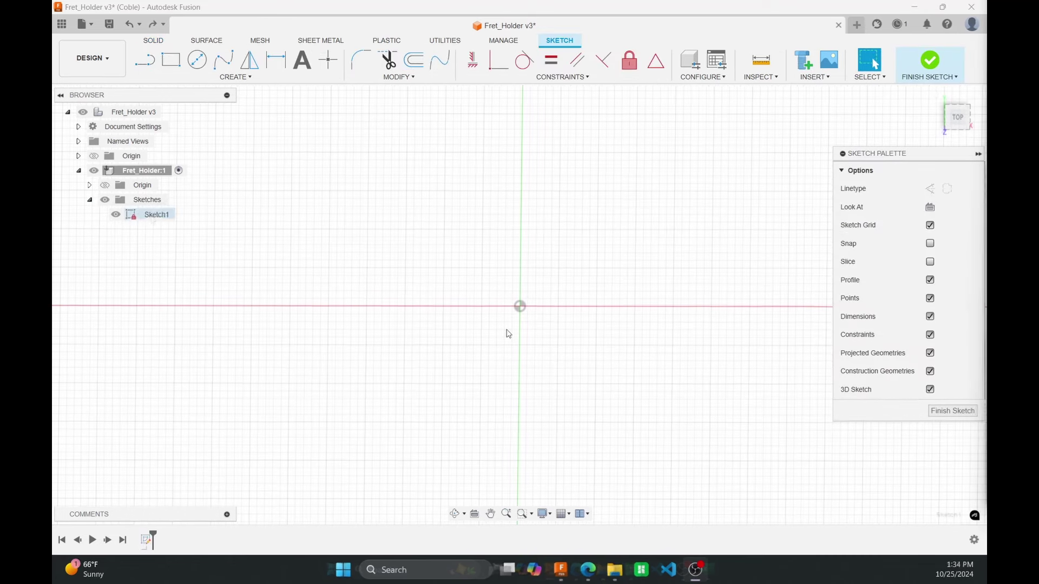
{"action": "left_click", "coordinate": [159, 216]}
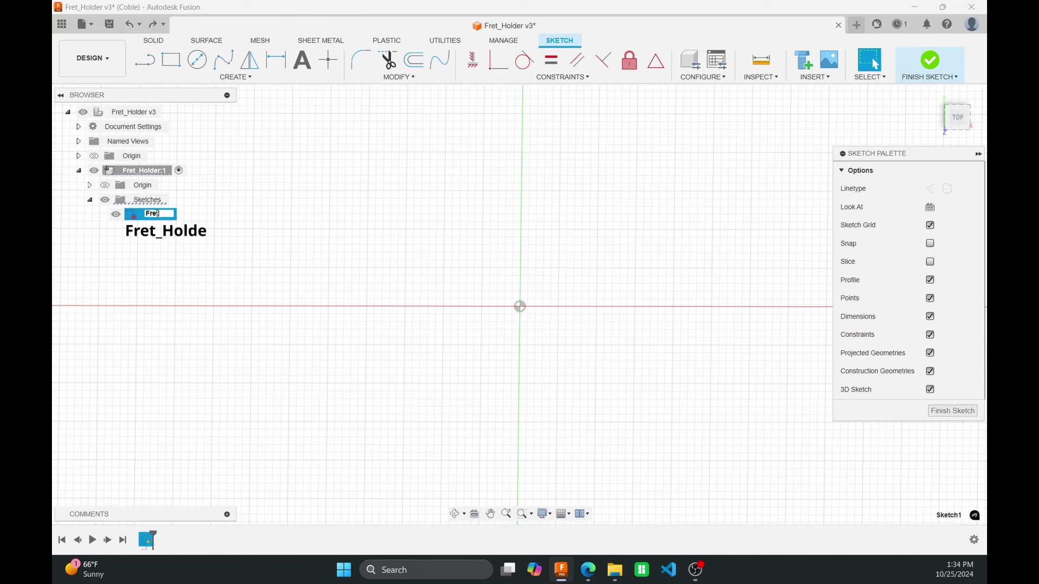
{"action": "key", "text": "Return"}
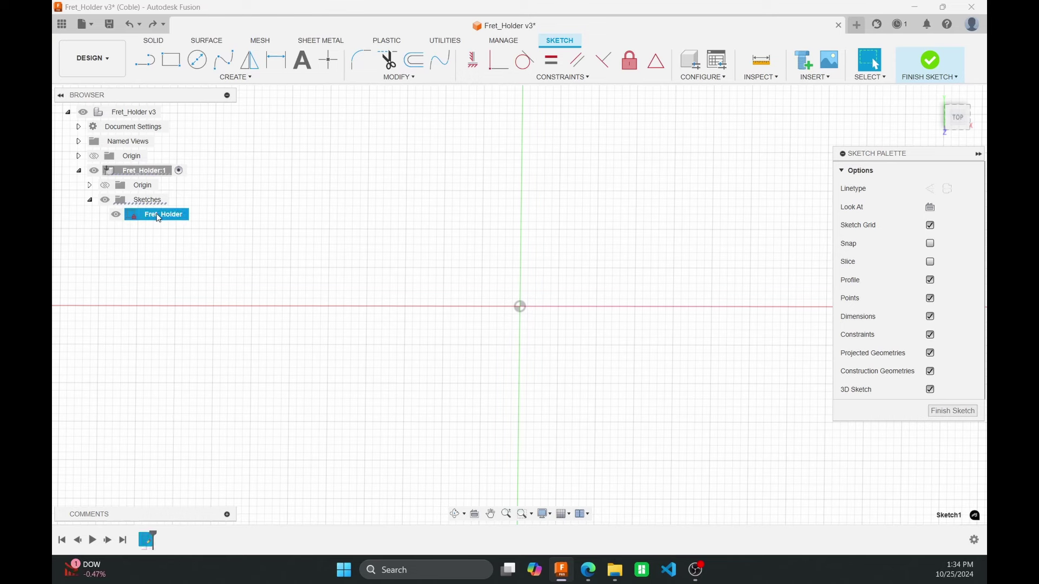
{"action": "left_click", "coordinate": [414, 78]}
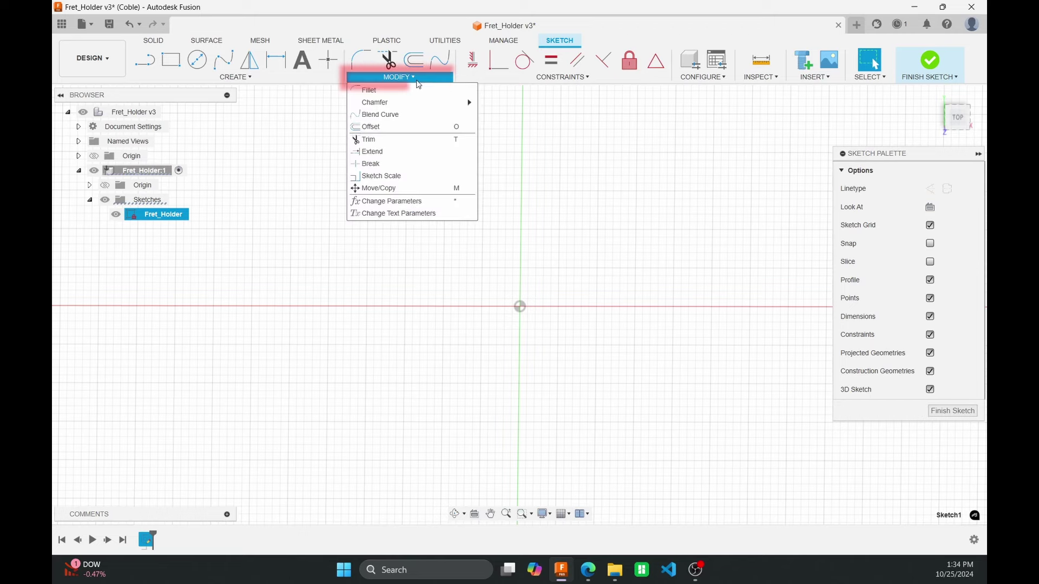
{"action": "left_click", "coordinate": [409, 201]}
{"action": "left_click_drag", "start_coordinate": [593, 220], "coordinate": [618, 137]}
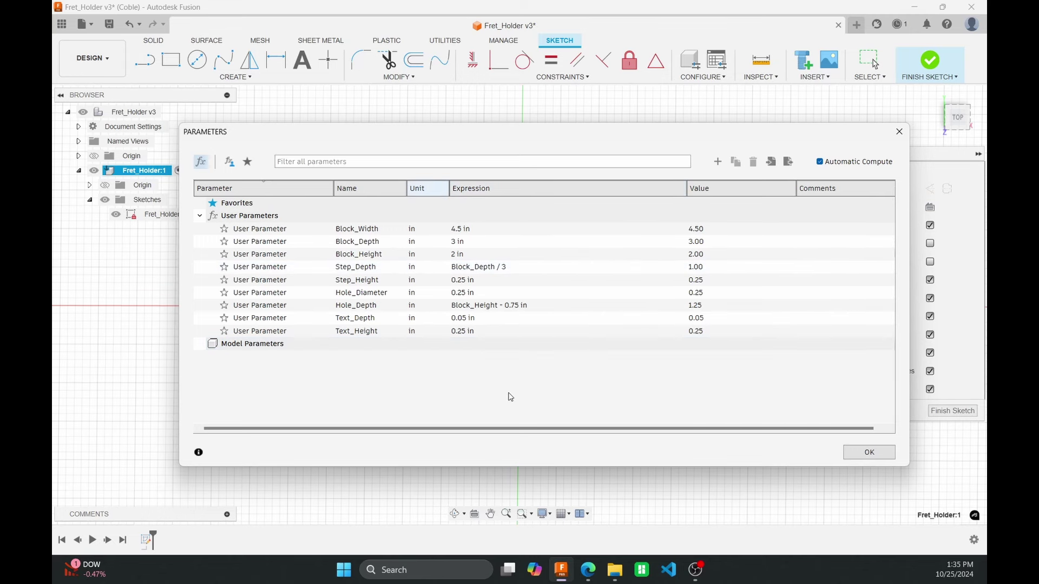
{"action": "left_click", "coordinate": [870, 453]}
{"action": "mouse_move", "coordinate": [566, 355]}
{"action": "middle_mouse_down"}
{"action": "mouse_move", "coordinate": [513, 343]}
{"action": "mouse_move", "coordinate": [532, 353]}
{"action": "middle_mouse_up"}
Draw a center rectangle at the origin with its width set to Block_Width (4.50)
{"action": "key", "text": "r"}
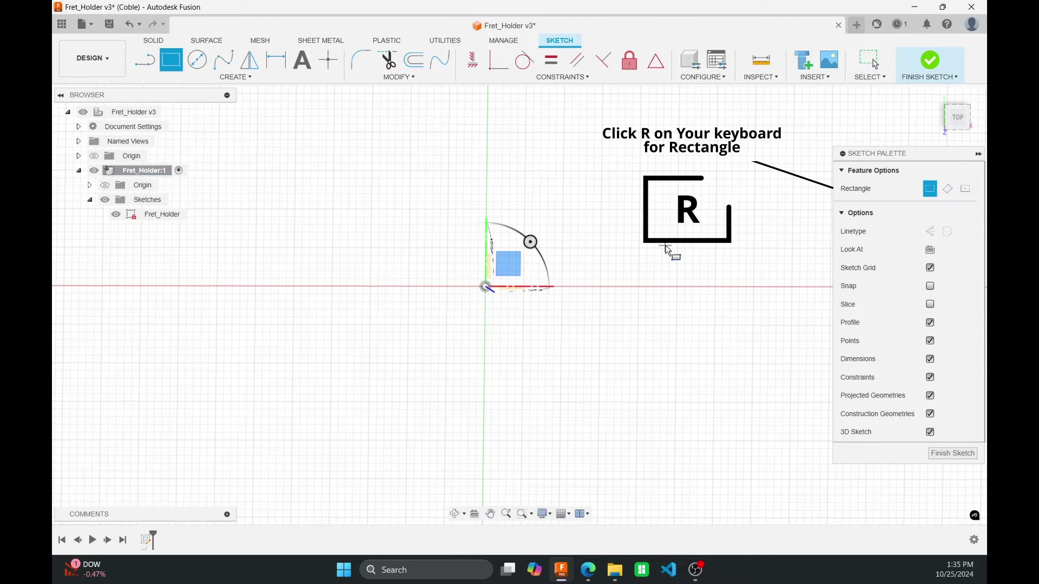
{"action": "left_click", "coordinate": [967, 189]}
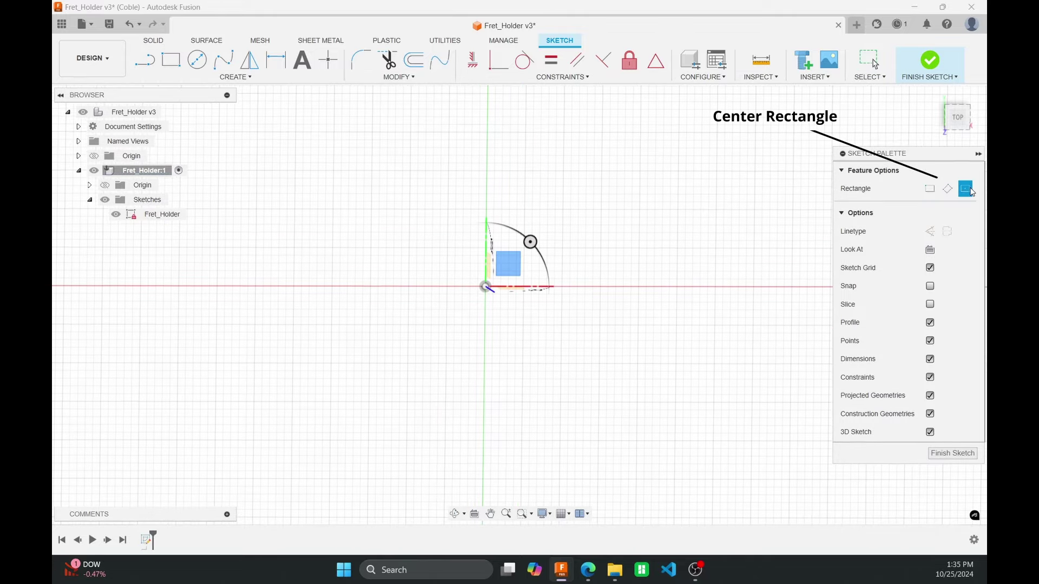
{"action": "left_click", "coordinate": [485, 287]}
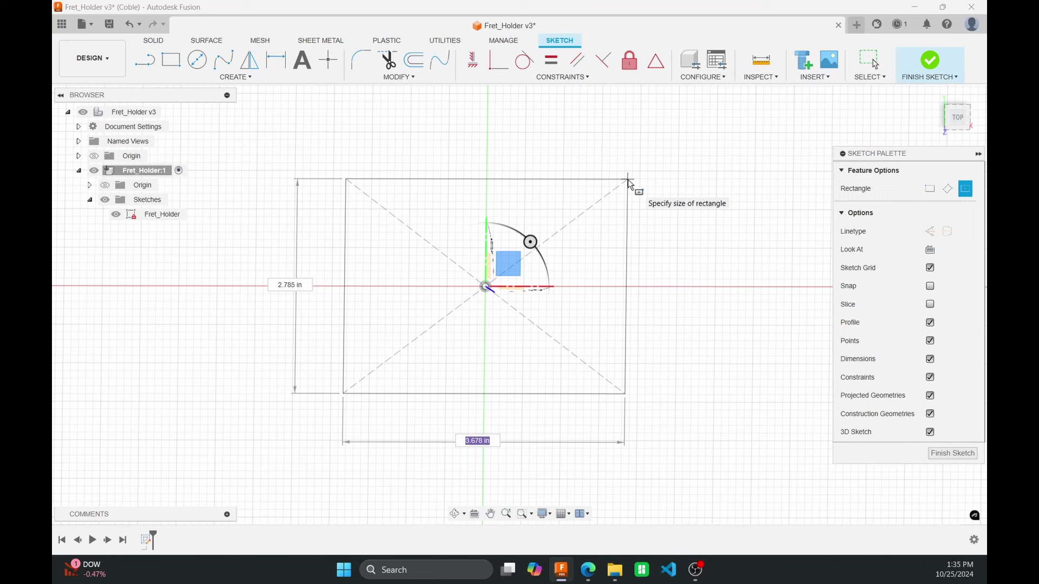
{"action": "type", "text": "block"}
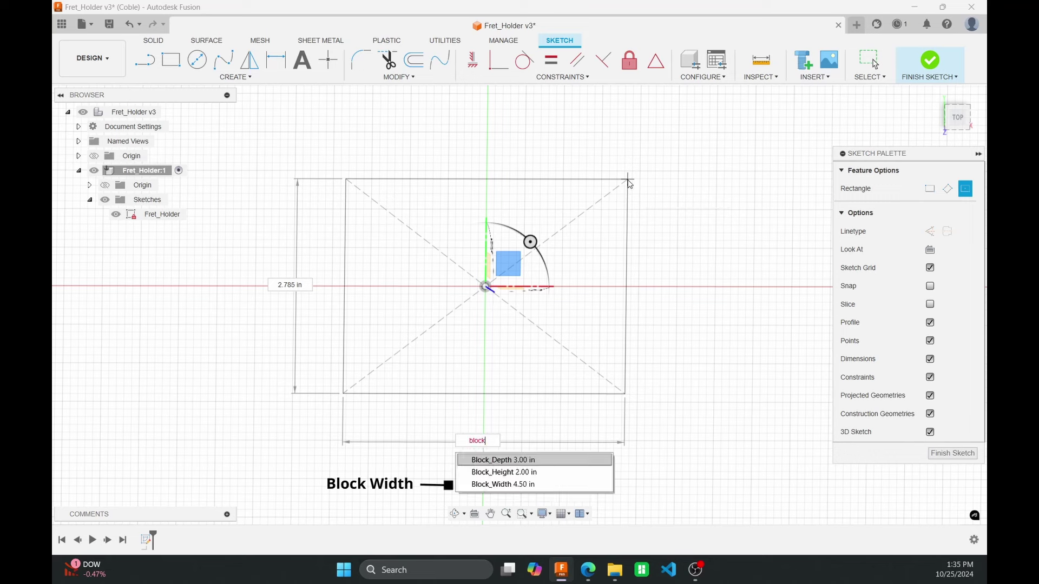
{"action": "key", "text": "Down"}
{"action": "key", "text": "Down"}
{"action": "key", "text": "Return"}
{"action": "key", "text": "Return"}
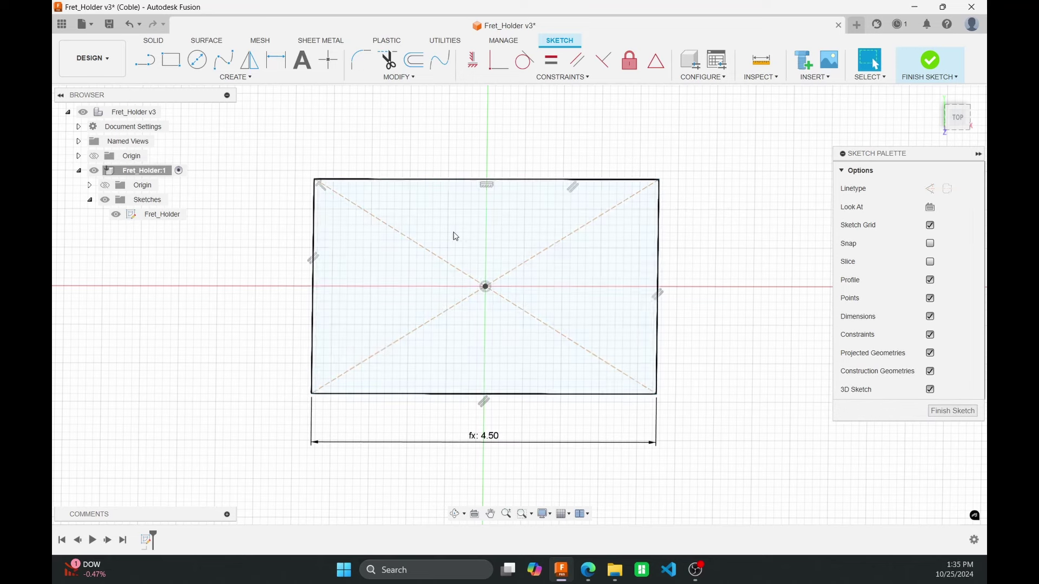
Dimension the rectangle's left side as Block_Depth (3.00)
{"action": "key", "text": "d"}
{"action": "left_click", "coordinate": [314, 276]}
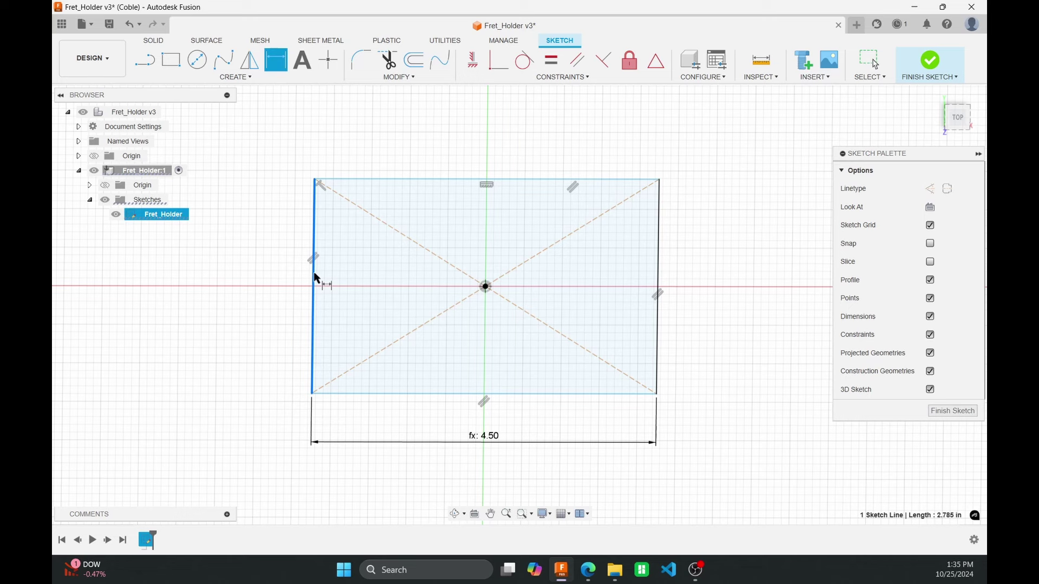
{"action": "left_click", "coordinate": [269, 285]}
{"action": "type", "text": "bl"}
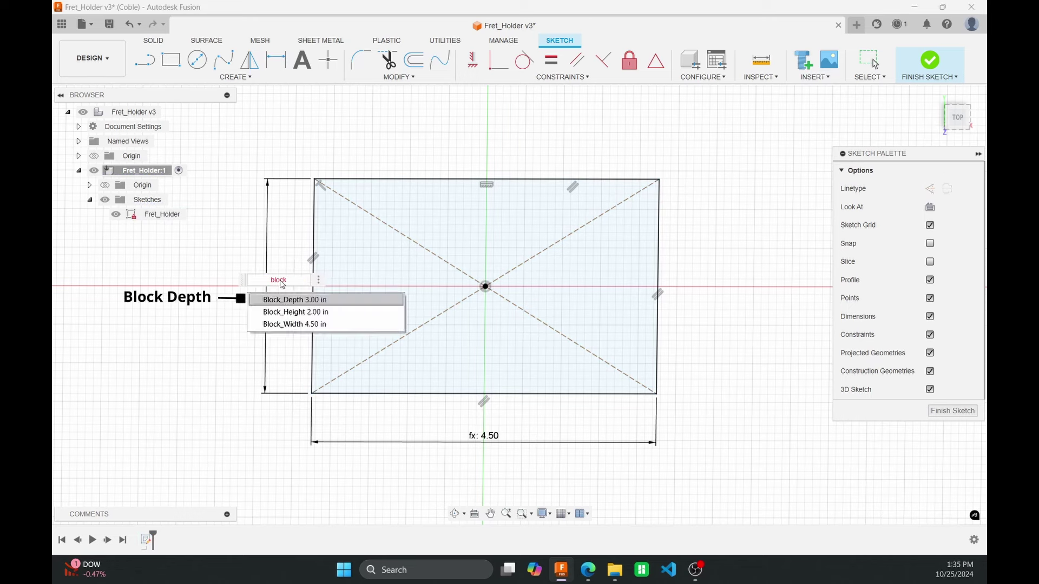
{"action": "type", "text": "ock"}
{"action": "key", "text": "Return"}
{"action": "key", "text": "Return"}
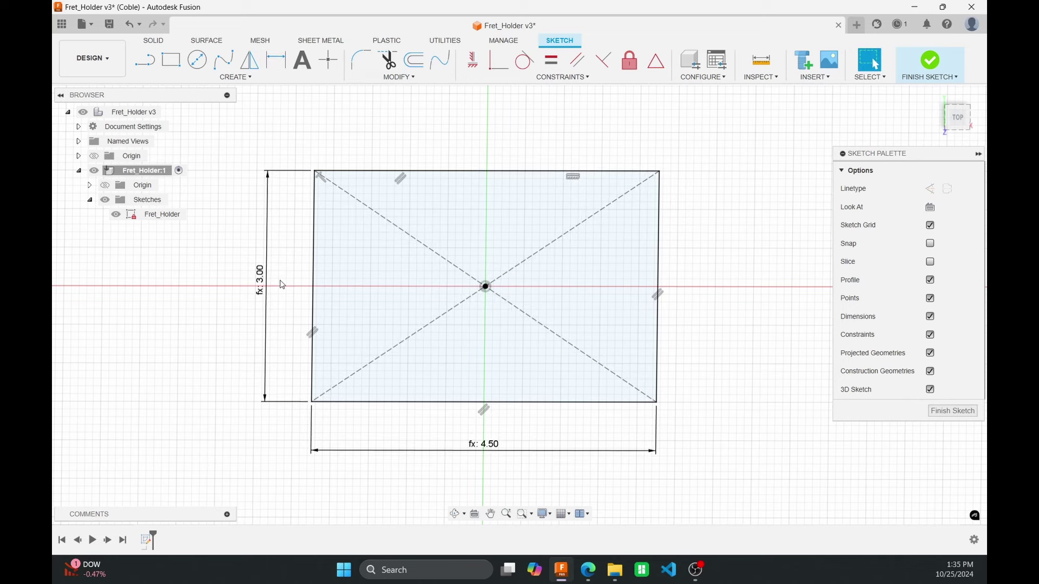
Draw a horizontal line across the rectangle, dimensioned from the top edge as Step_Depth
{"action": "key", "text": "l"}
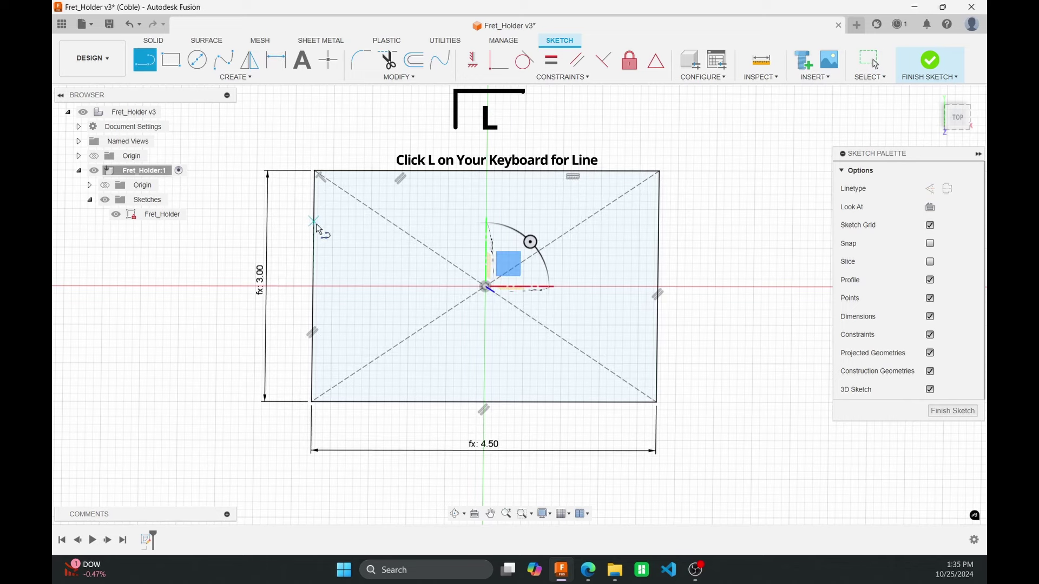
{"action": "left_click", "coordinate": [315, 223]}
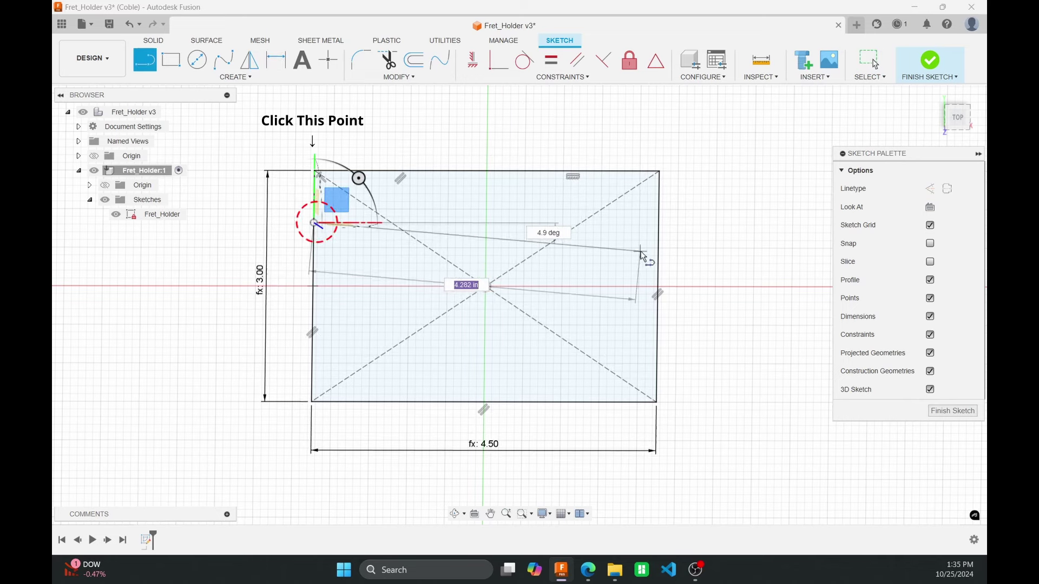
{"action": "left_click", "coordinate": [659, 226]}
{"action": "key", "text": "Escape"}
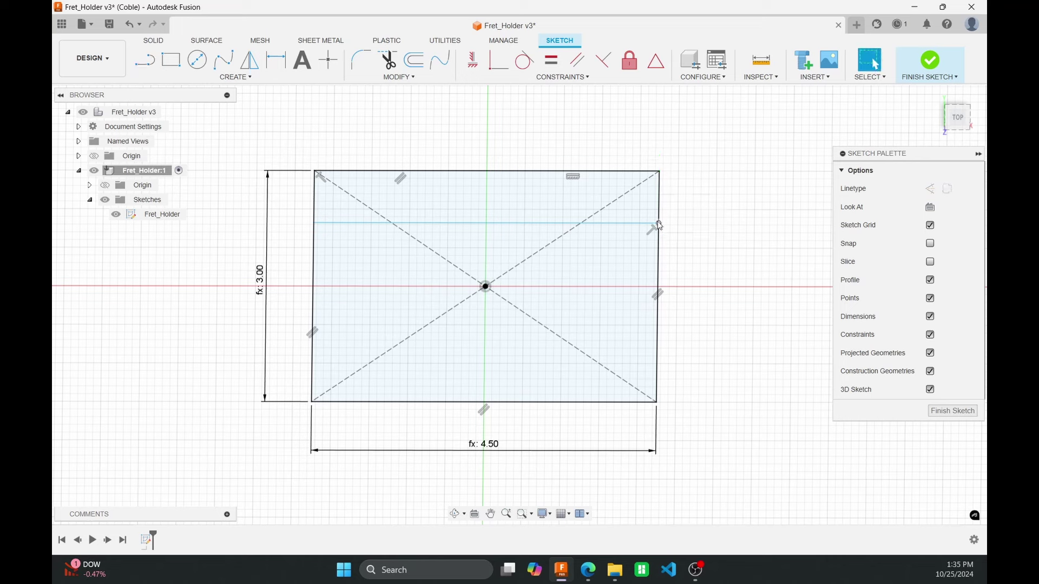
{"action": "key", "text": "d"}
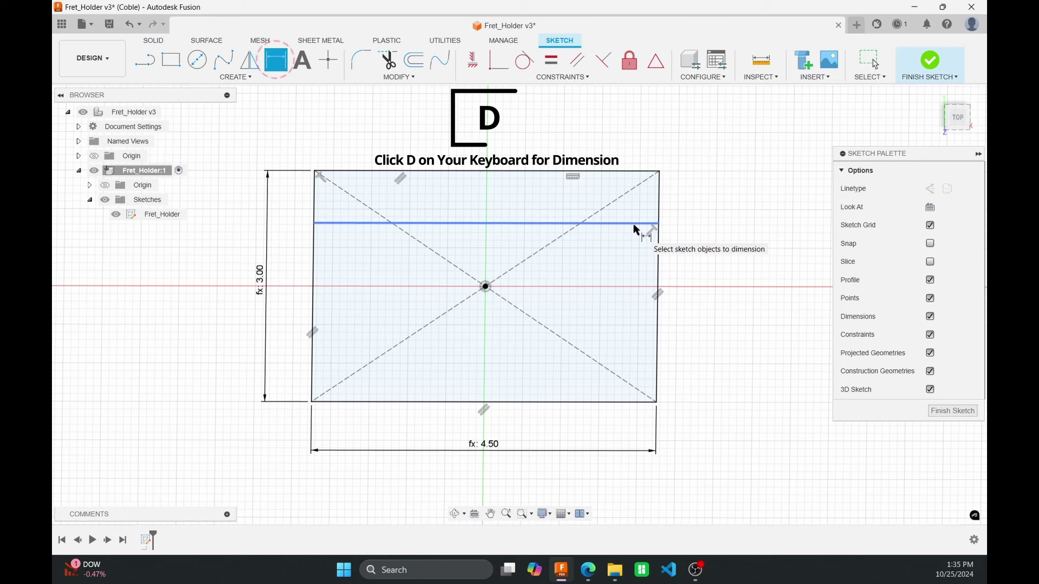
{"action": "left_click", "coordinate": [630, 172]}
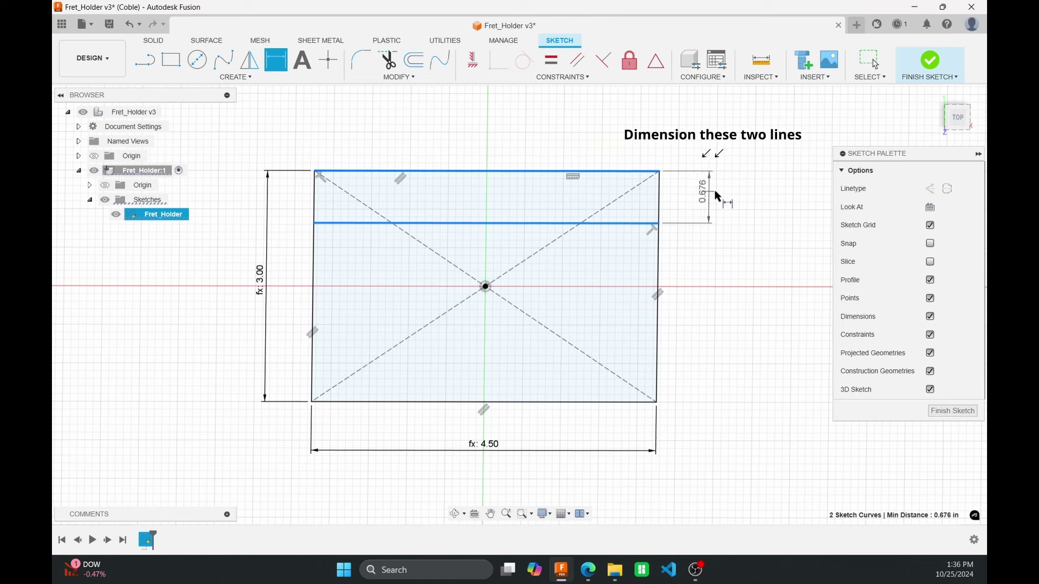
{"action": "left_click", "coordinate": [736, 195]}
{"action": "type", "text": "ste"}
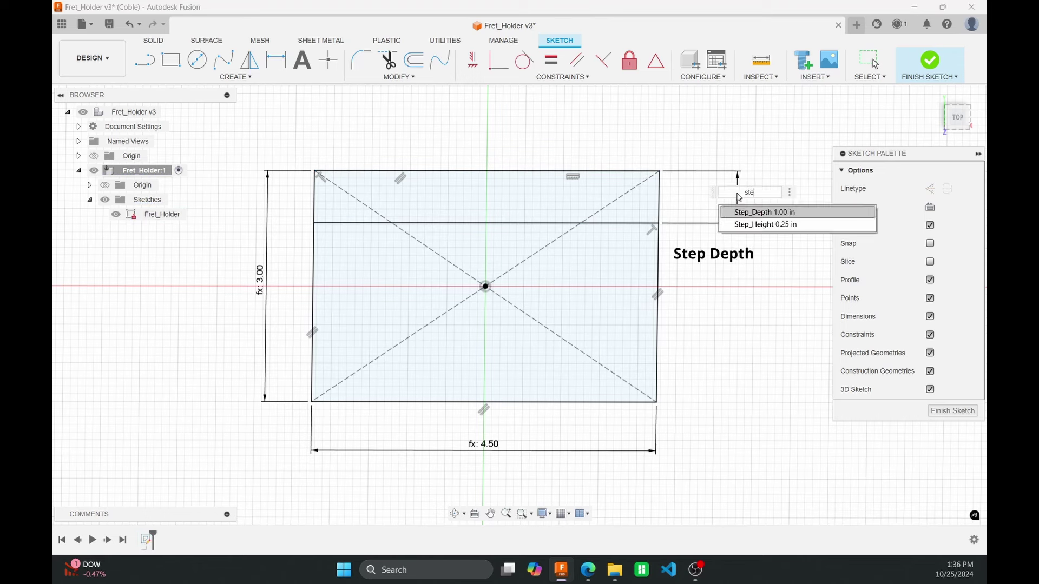
{"action": "left_click", "coordinate": [763, 212]}
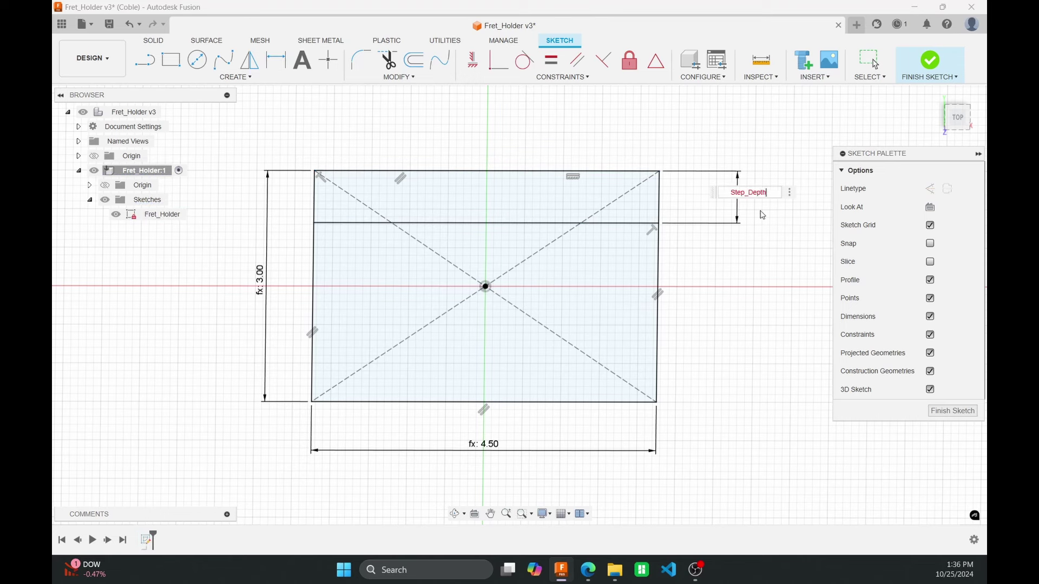
{"action": "key", "text": "Return"}
{"action": "key", "text": "Escape"}
Draw a second horizontal line, dimensioned from the first line as Step_Depth (1.00)
{"action": "key", "text": "l"}
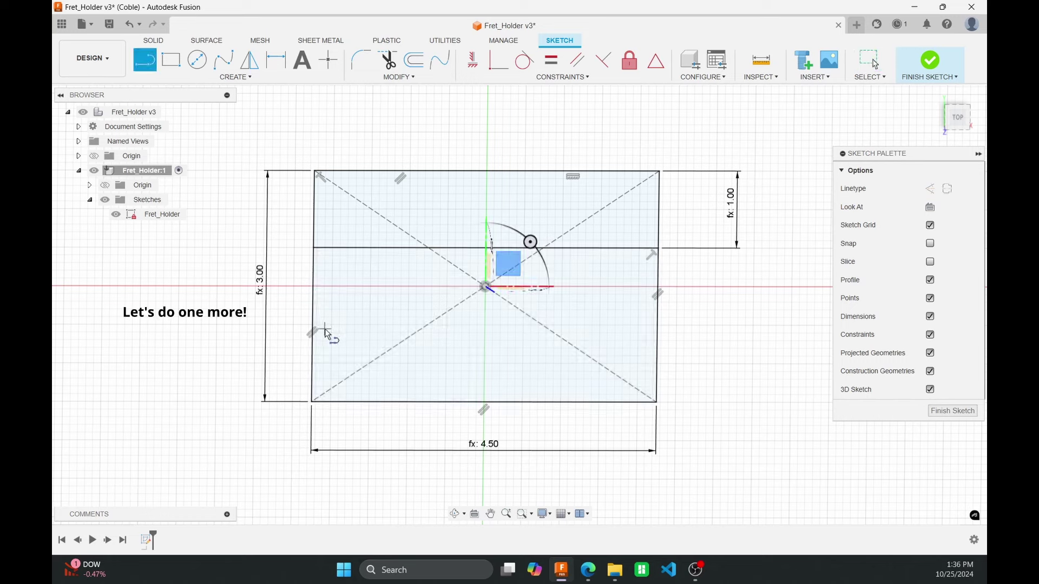
{"action": "left_click", "coordinate": [314, 324]}
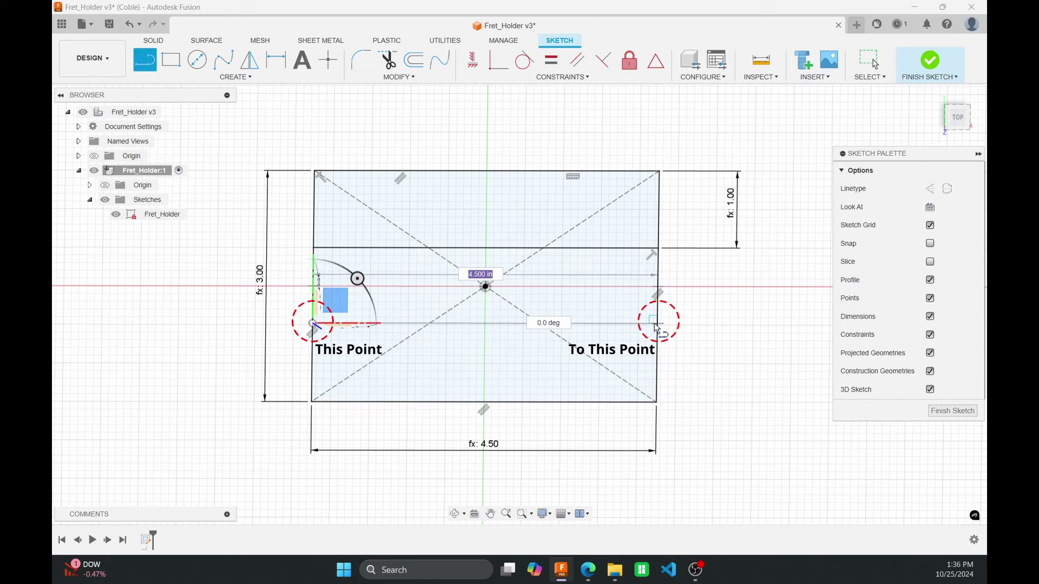
{"action": "left_click", "coordinate": [657, 323]}
{"action": "key", "text": "Escape"}
{"action": "key", "text": "d"}
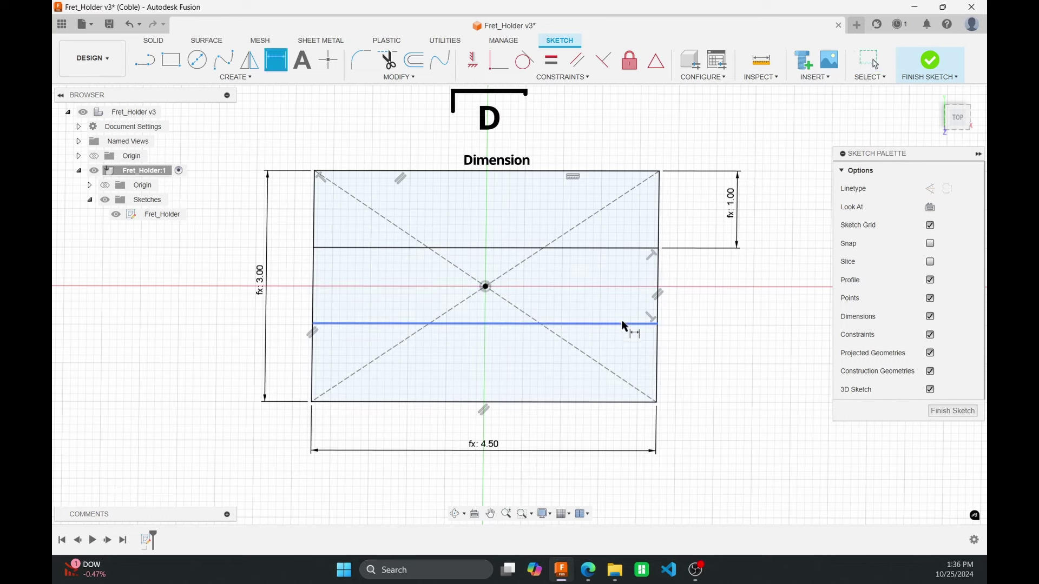
{"action": "left_click", "coordinate": [622, 324]}
{"action": "left_click", "coordinate": [622, 249]}
{"action": "left_click", "coordinate": [725, 274]}
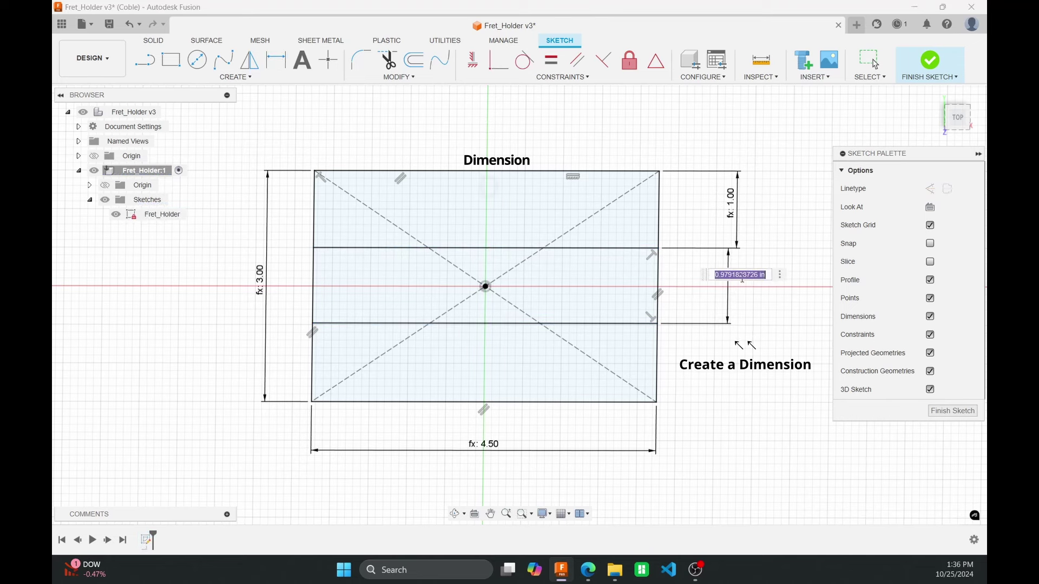
{"action": "type", "text": "Step"}
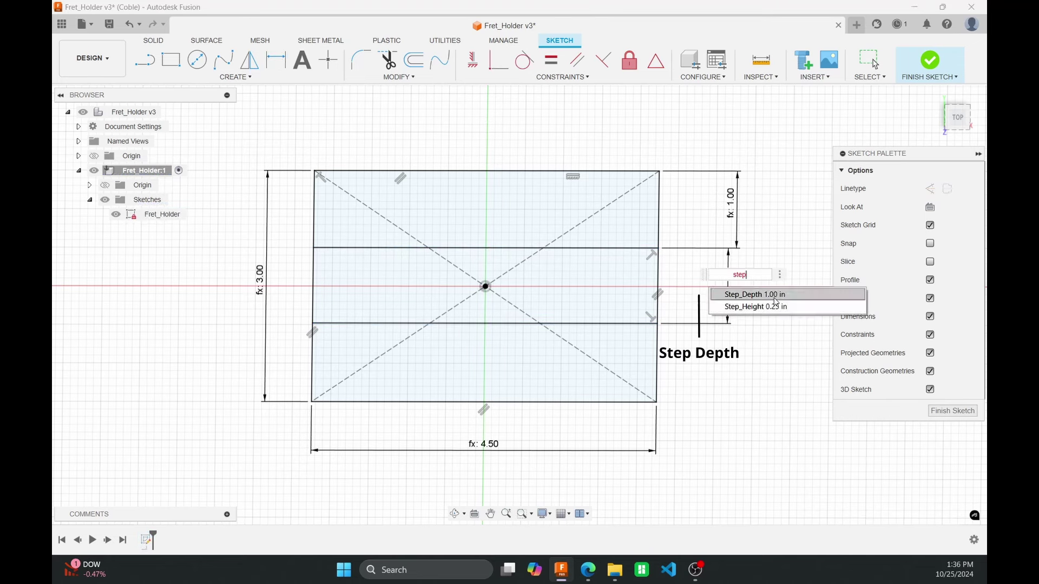
{"action": "left_click", "coordinate": [774, 295]}
{"action": "key", "text": "Return"}
{"action": "key", "text": "Escape"}
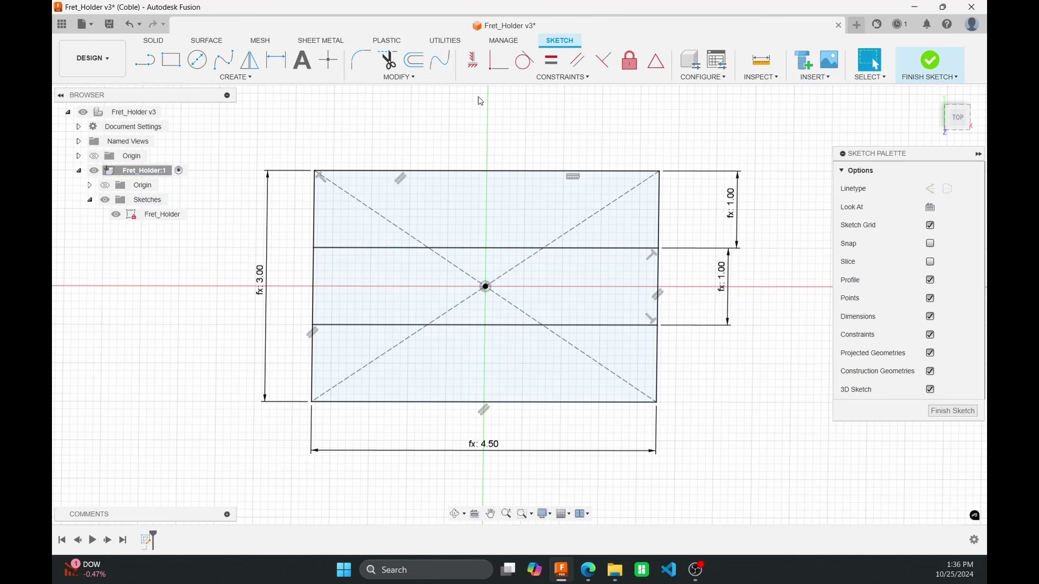
{"action": "left_click", "coordinate": [414, 78]}
Set Block_Depth to 2.75 in Change Parameters, so each step becomes 0.917
{"action": "left_click", "coordinate": [422, 202]}
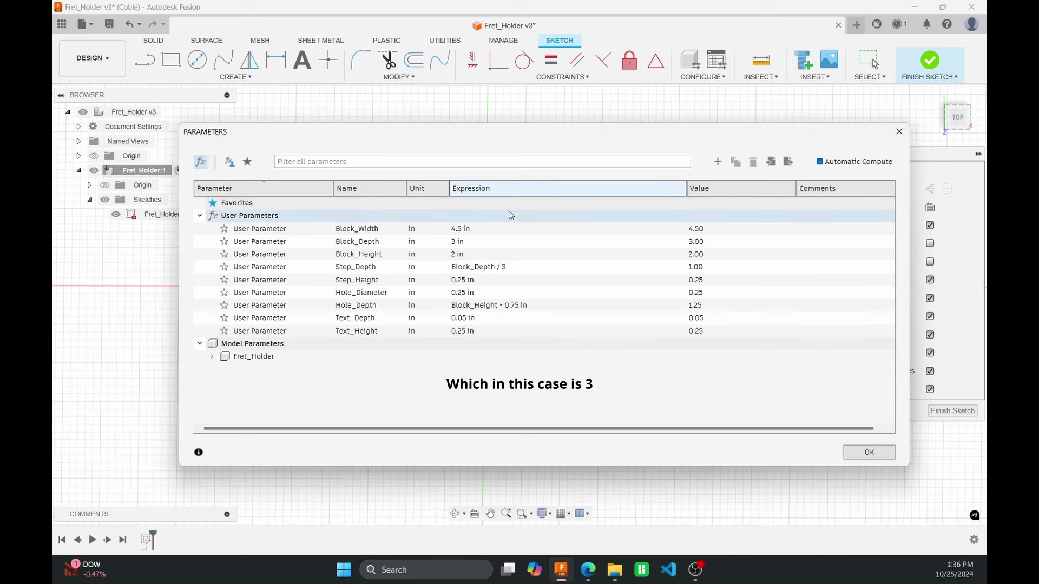
{"action": "left_click", "coordinate": [466, 242]}
{"action": "type", "text": "2.7"}
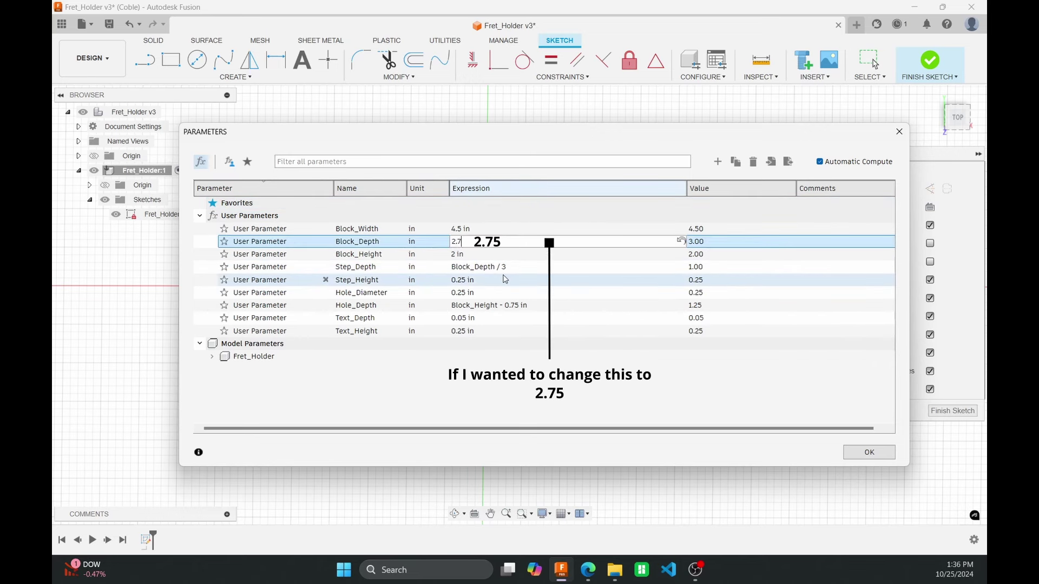
{"action": "type", "text": "5"}
{"action": "key", "text": "Return"}
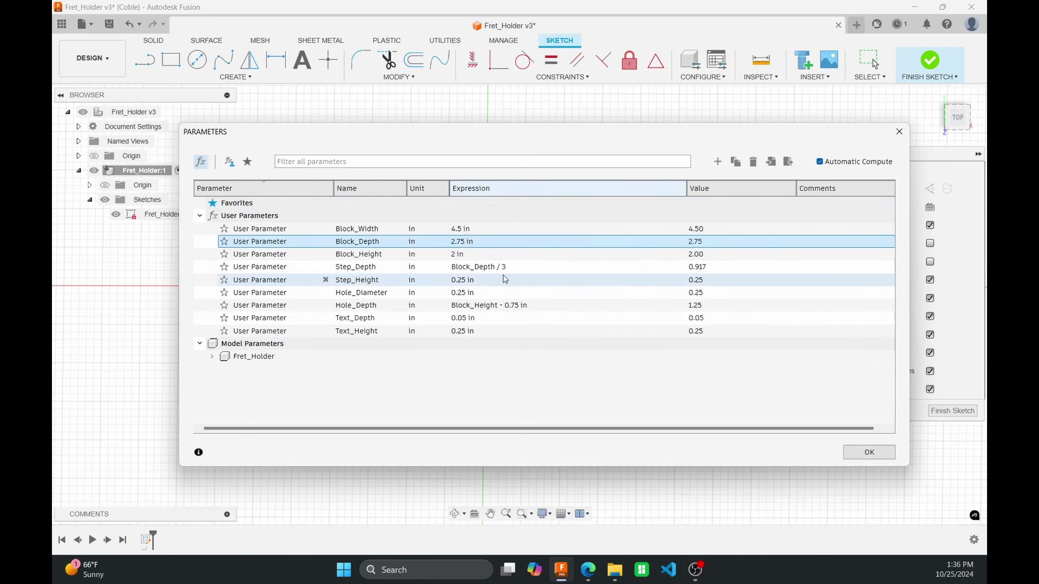
{"action": "left_click", "coordinate": [868, 454]}
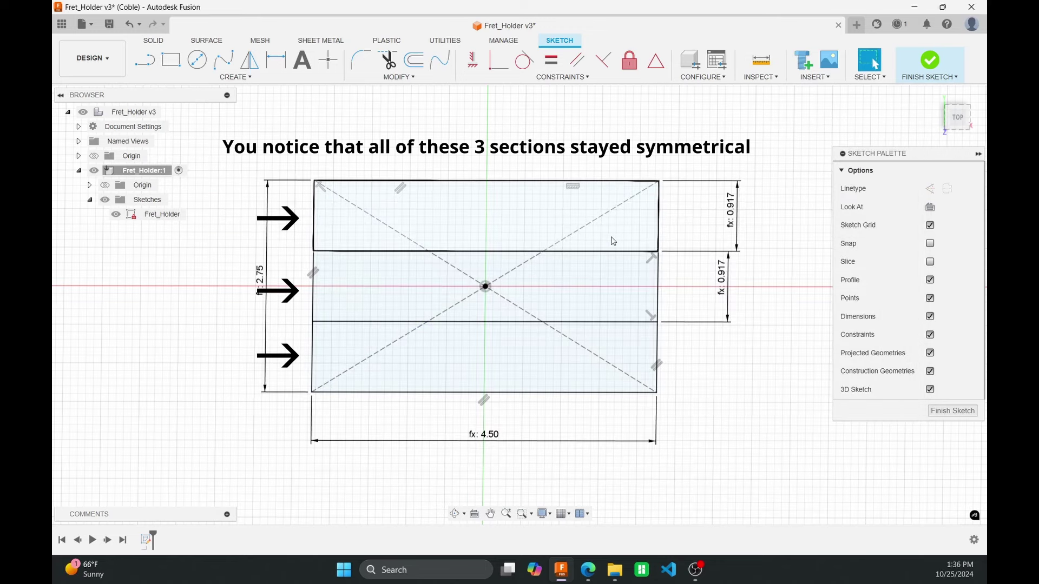
Set Block_Depth to 3.5 in Change Parameters and apply it
{"action": "left_click", "coordinate": [423, 82]}
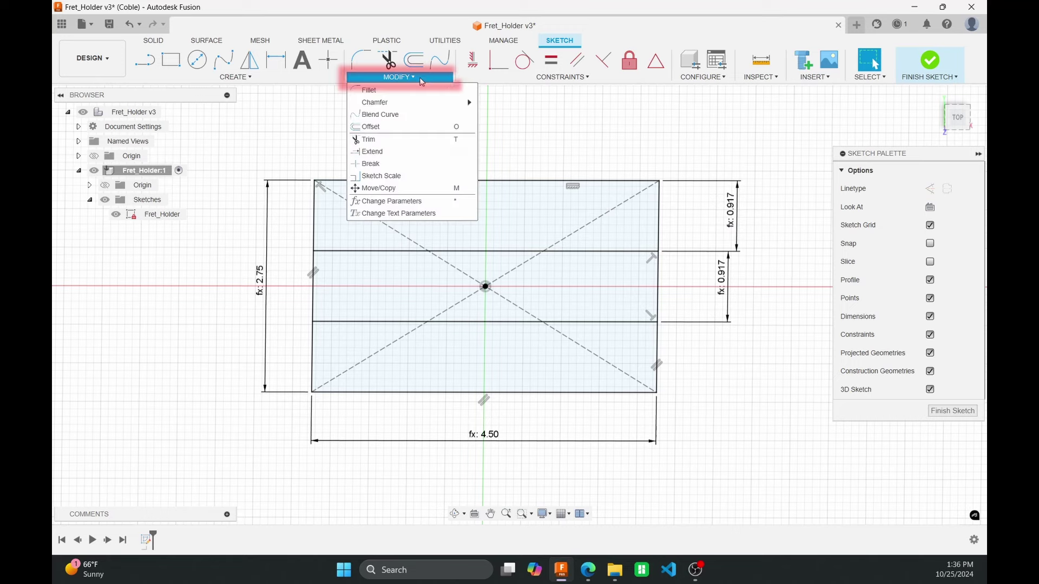
{"action": "left_click", "coordinate": [414, 200]}
{"action": "double_click", "coordinate": [463, 241]}
{"action": "type", "text": "3.5"}
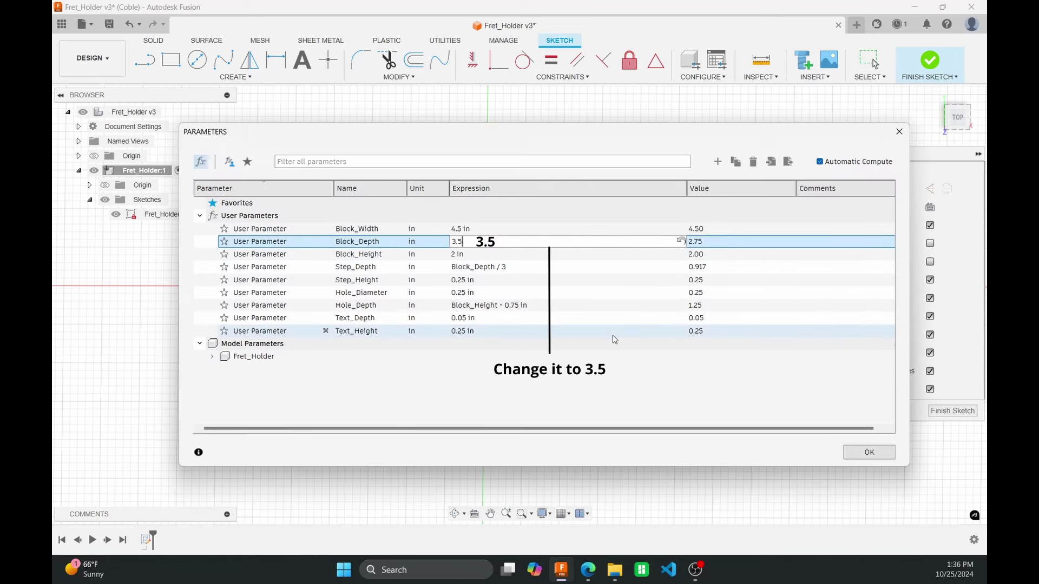
{"action": "left_click", "coordinate": [869, 452]}
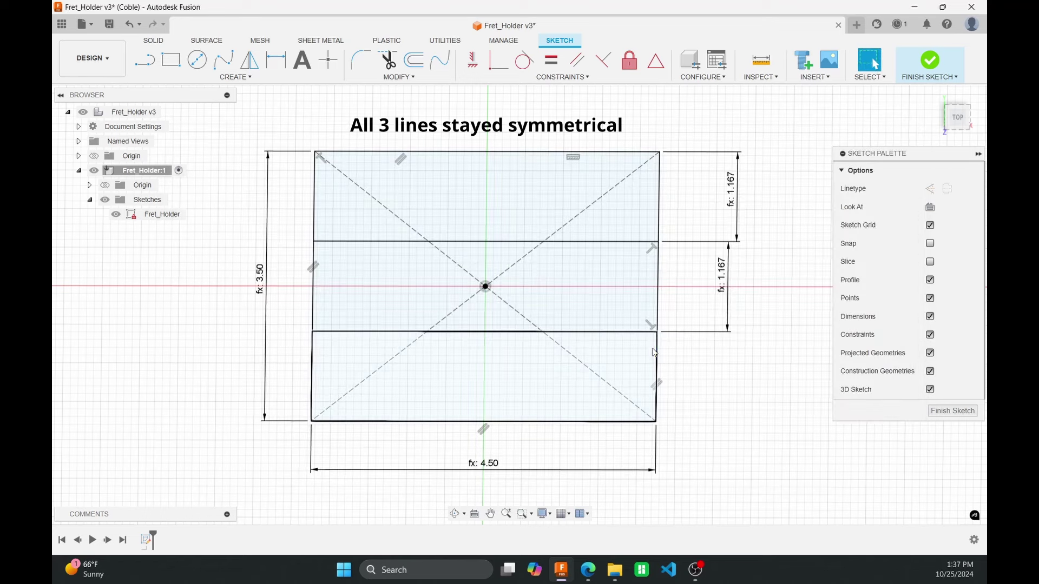
Measure from the lower step line to the bottom edge to confirm 1.167 steps
{"action": "left_click", "coordinate": [624, 332]}
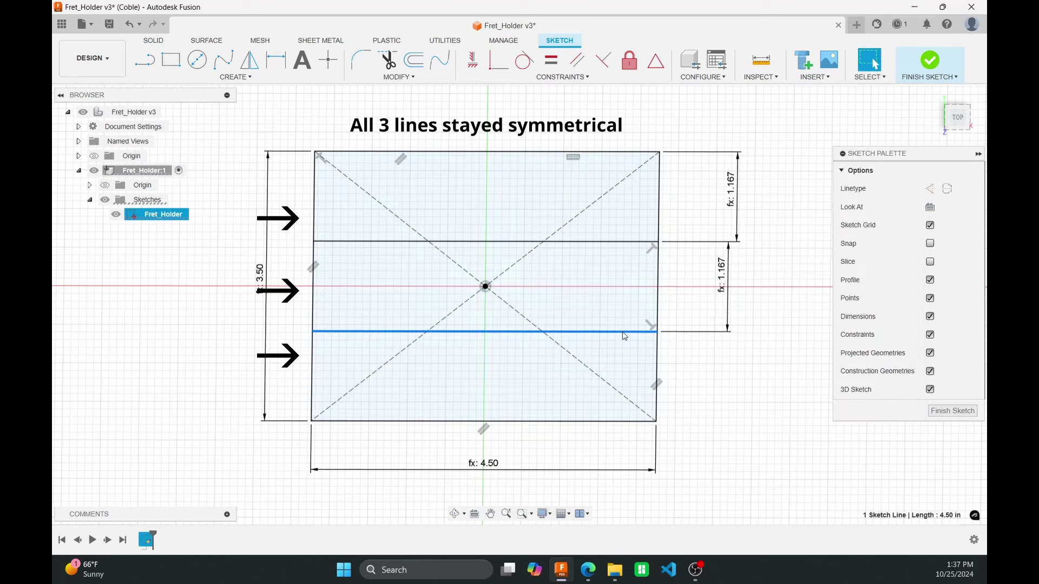
{"action": "key", "text": "i"}
{"action": "left_click", "coordinate": [625, 421]}
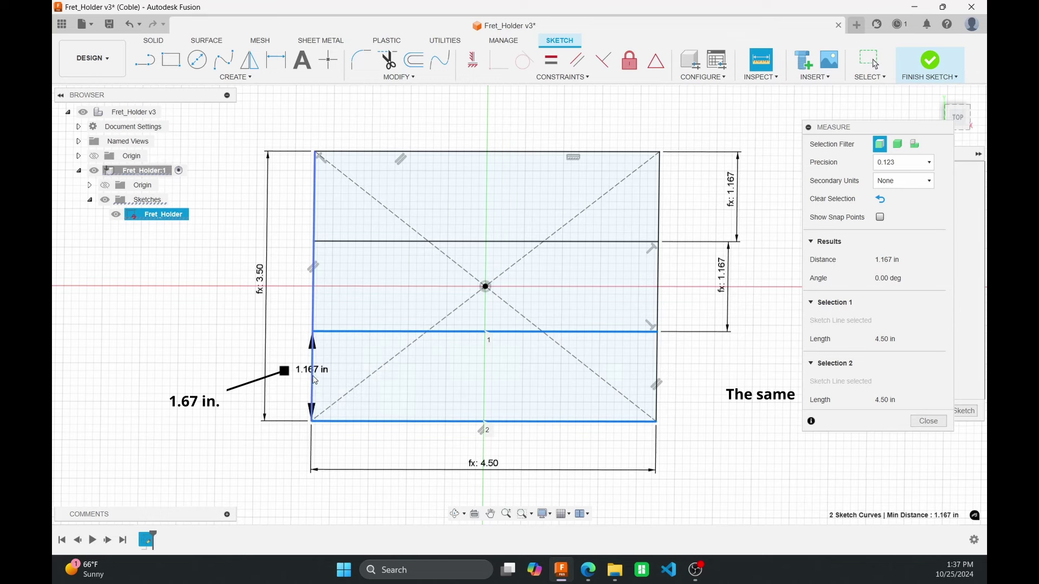
{"action": "key", "text": "Escape"}
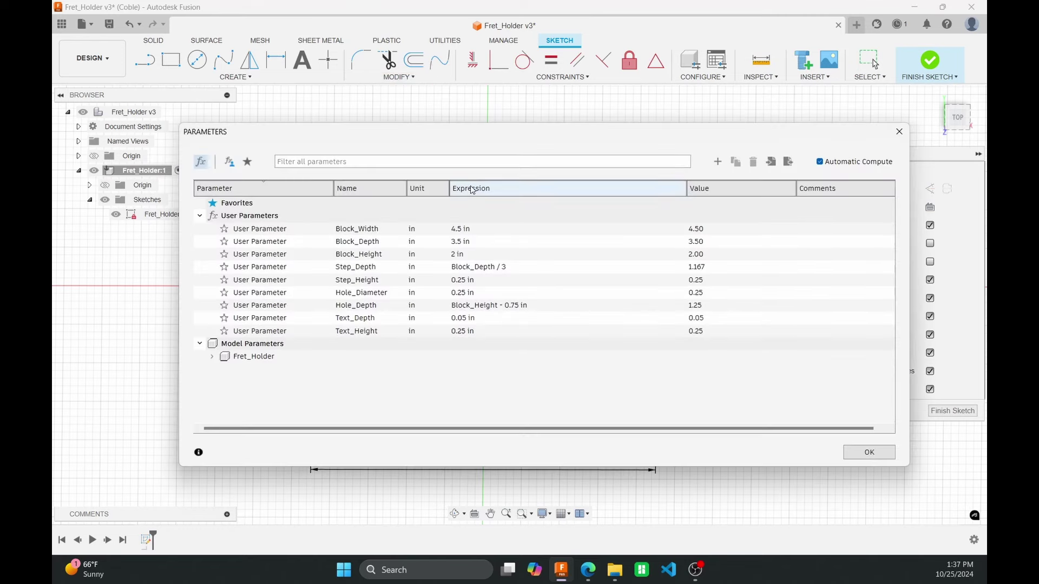
Restore Block_Depth to 3 in and apply the parameters
{"action": "double_click", "coordinate": [462, 242]}
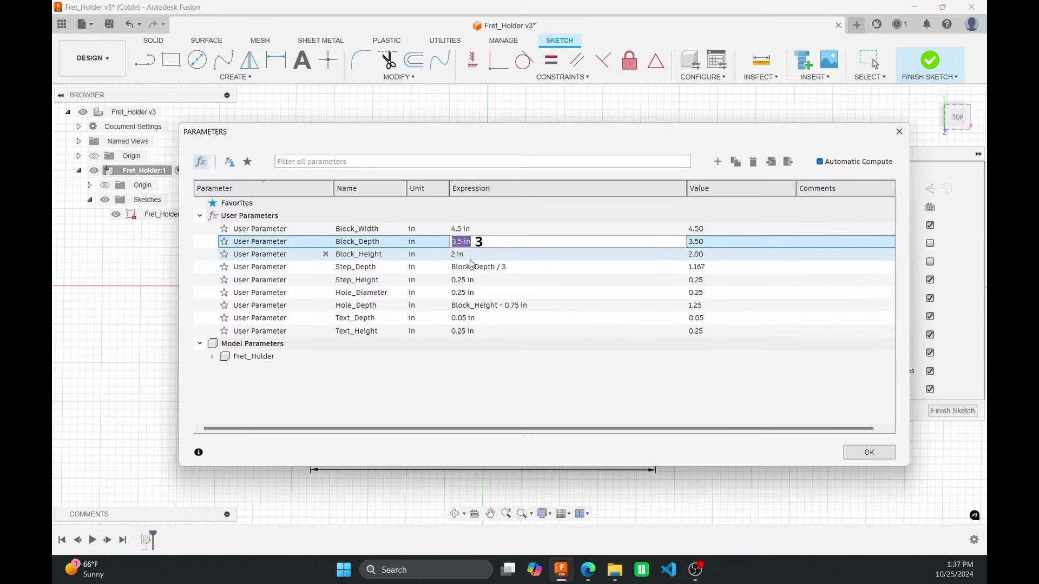
{"action": "type", "text": "3"}
{"action": "key", "text": "Return"}
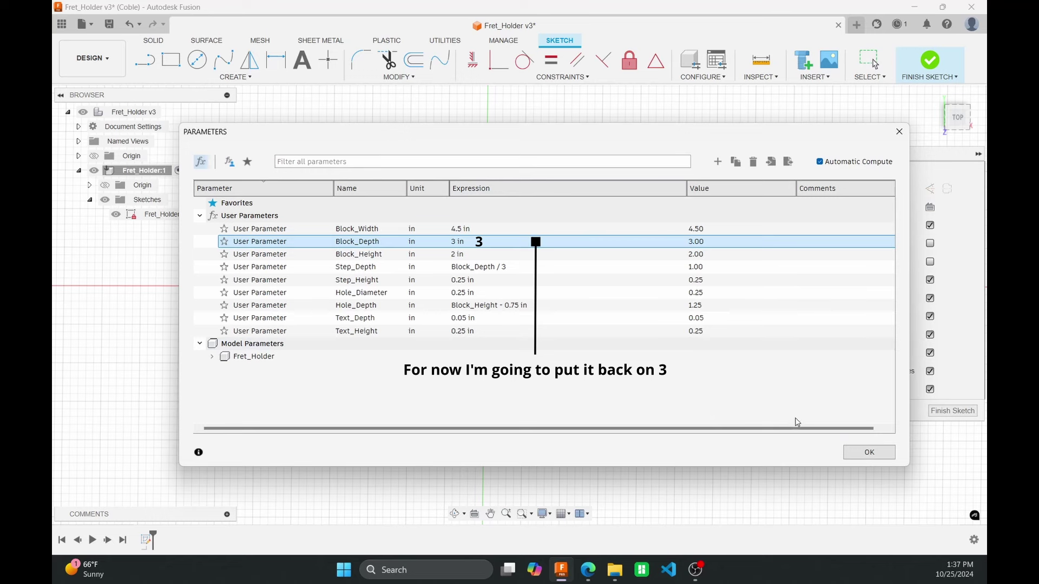
{"action": "left_click", "coordinate": [870, 455]}
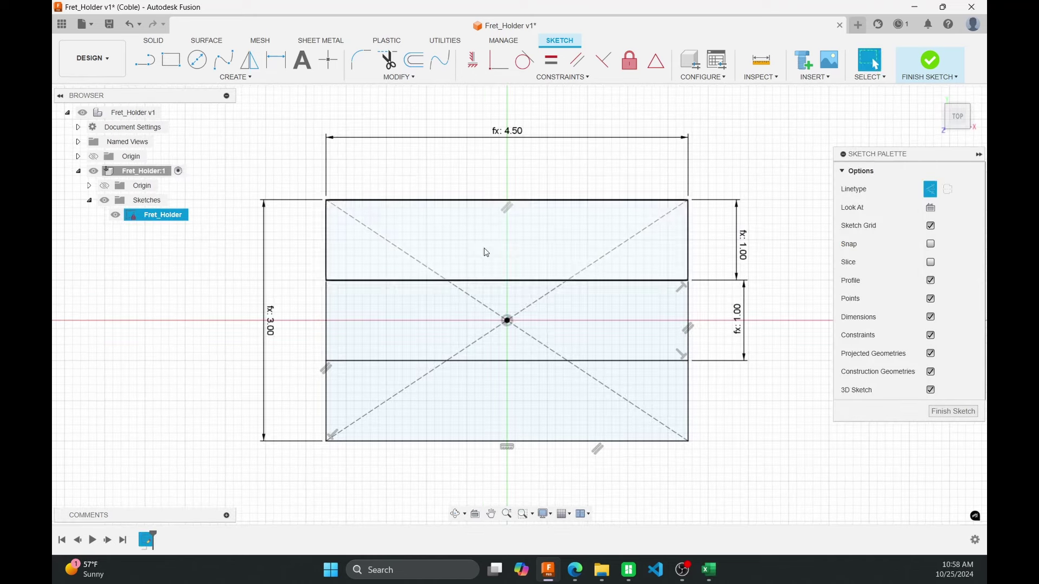
Draw a vertical line from the upper step line up to the block's top edge
{"action": "key", "text": "l"}
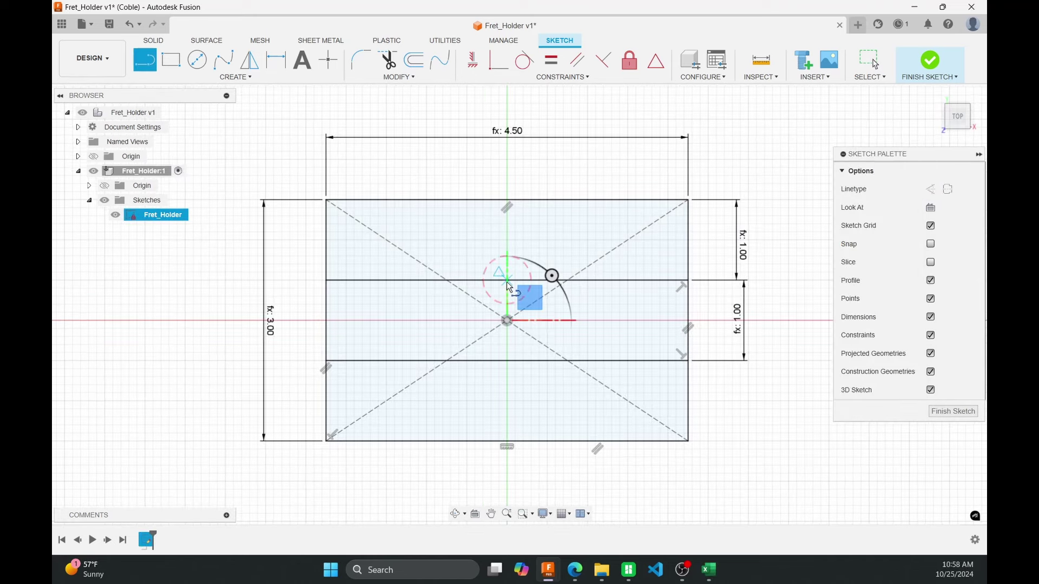
{"action": "left_click", "coordinate": [506, 281]}
{"action": "left_click", "coordinate": [507, 201]}
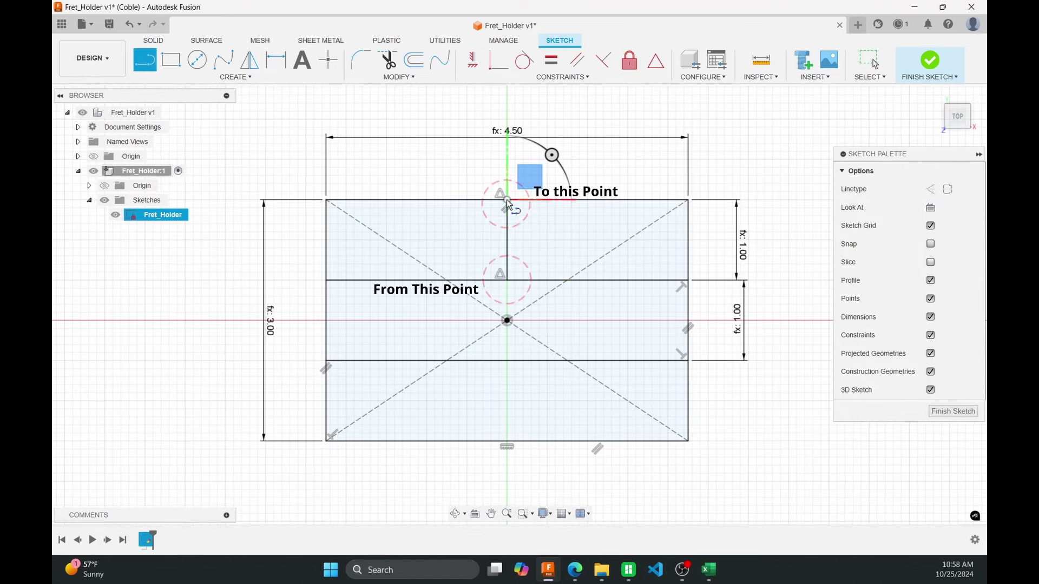
{"action": "key", "text": "Escape"}
{"action": "left_click", "coordinate": [508, 240]}
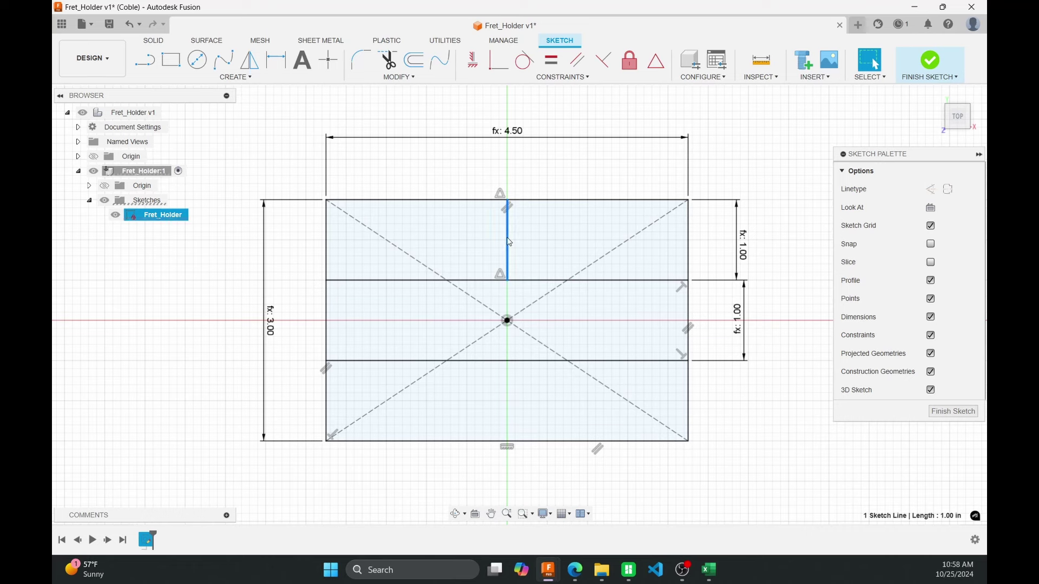
Draw a horizontal construction line across the top step from edge to edge
{"action": "key", "text": "l"}
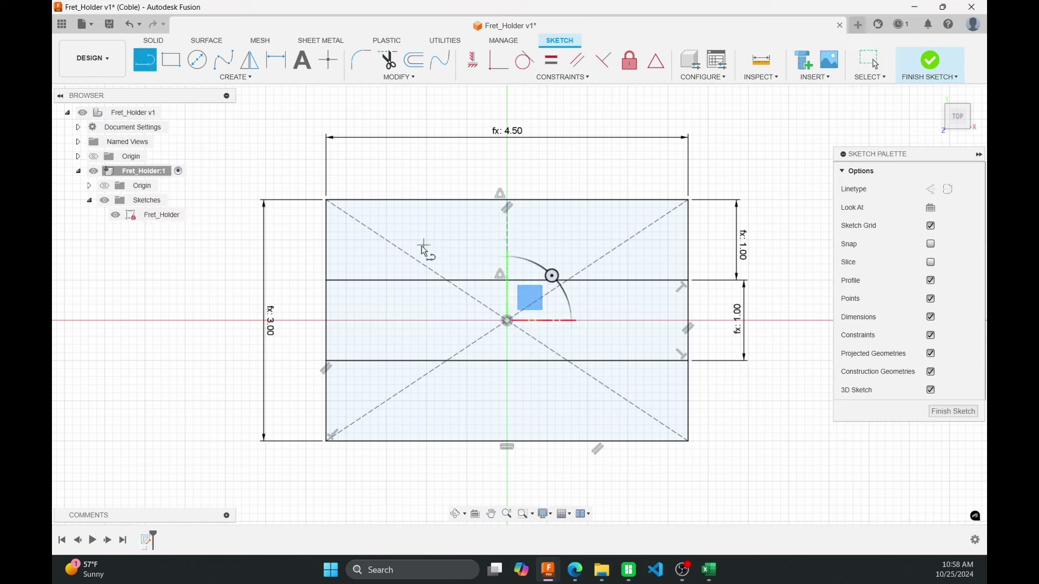
{"action": "key", "text": "x"}
{"action": "left_click", "coordinate": [325, 226]}
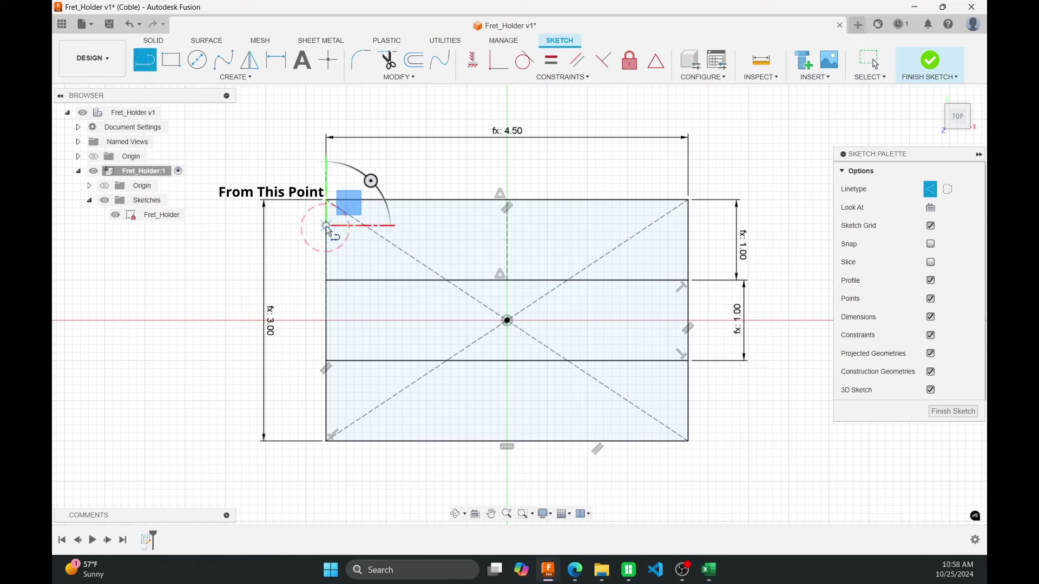
{"action": "left_click", "coordinate": [689, 222]}
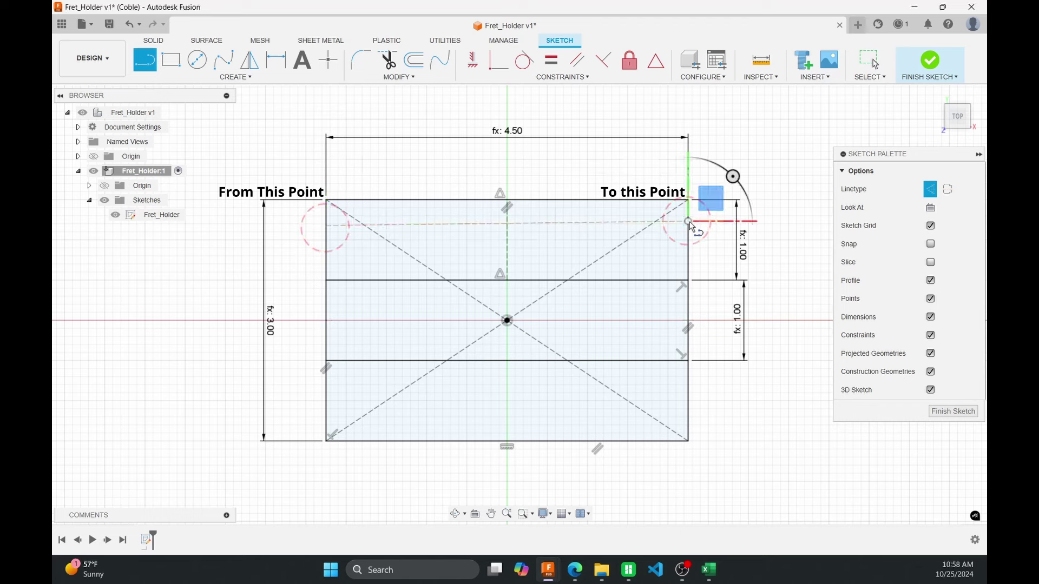
{"action": "key", "text": "Escape"}
Constrain the construction line to the vertical line's midpoint and make it horizontal
{"action": "left_click", "coordinate": [656, 62]}
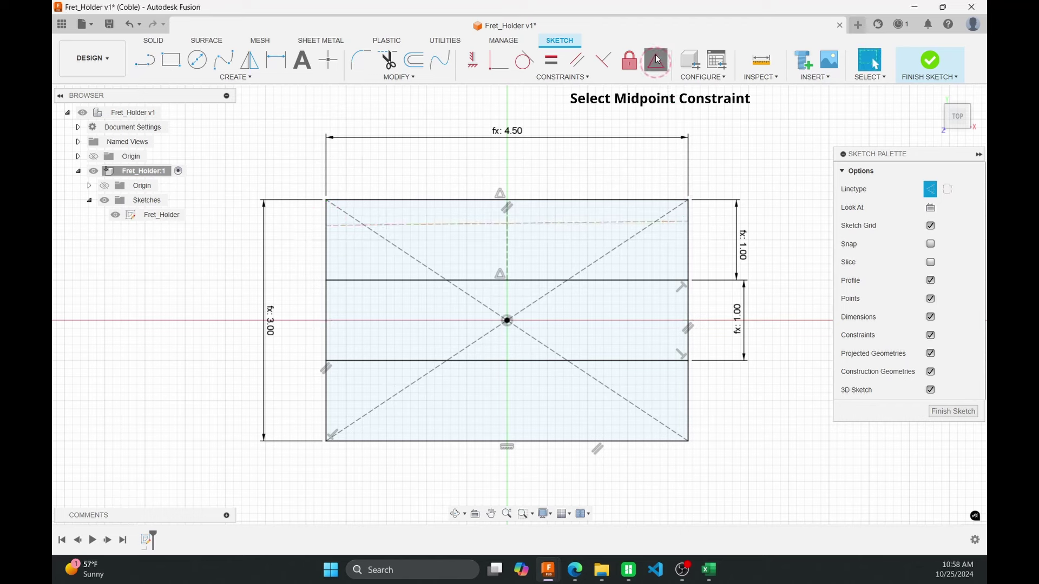
{"action": "left_click", "coordinate": [569, 224]}
{"action": "left_click", "coordinate": [507, 242]}
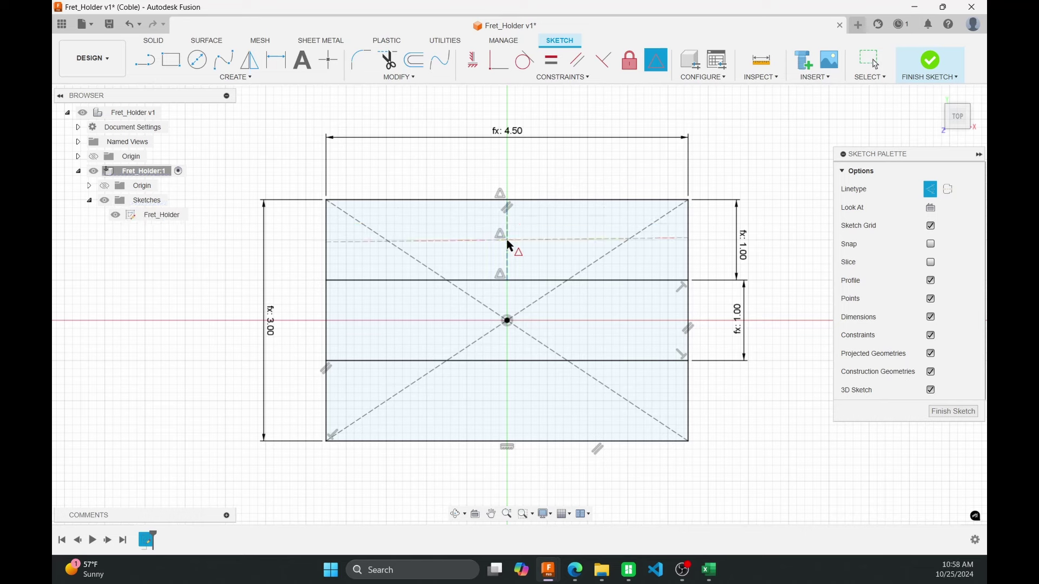
{"action": "key", "text": "Escape"}
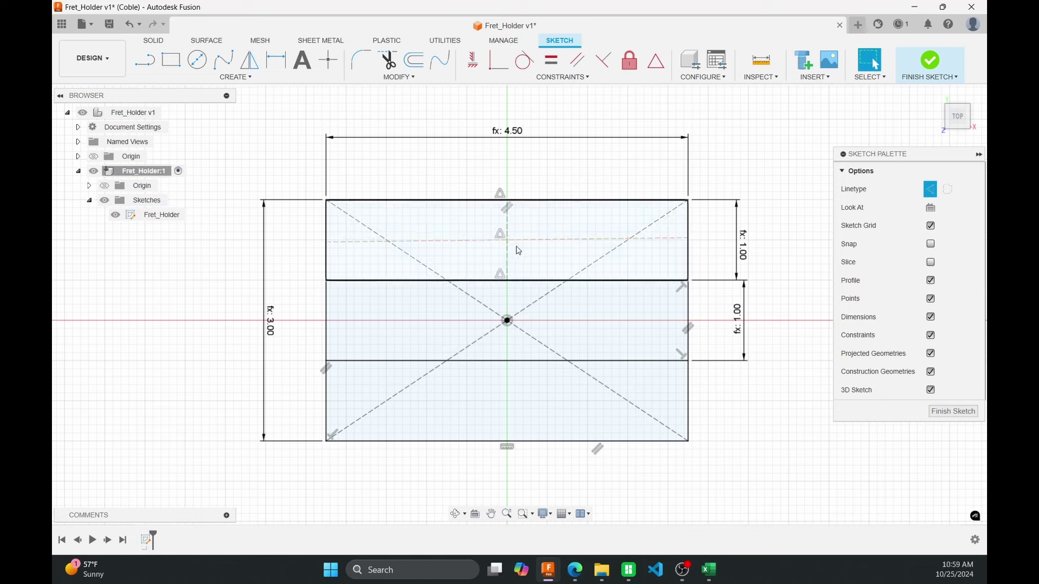
{"action": "left_click", "coordinate": [411, 242]}
{"action": "left_click", "coordinate": [473, 59]}
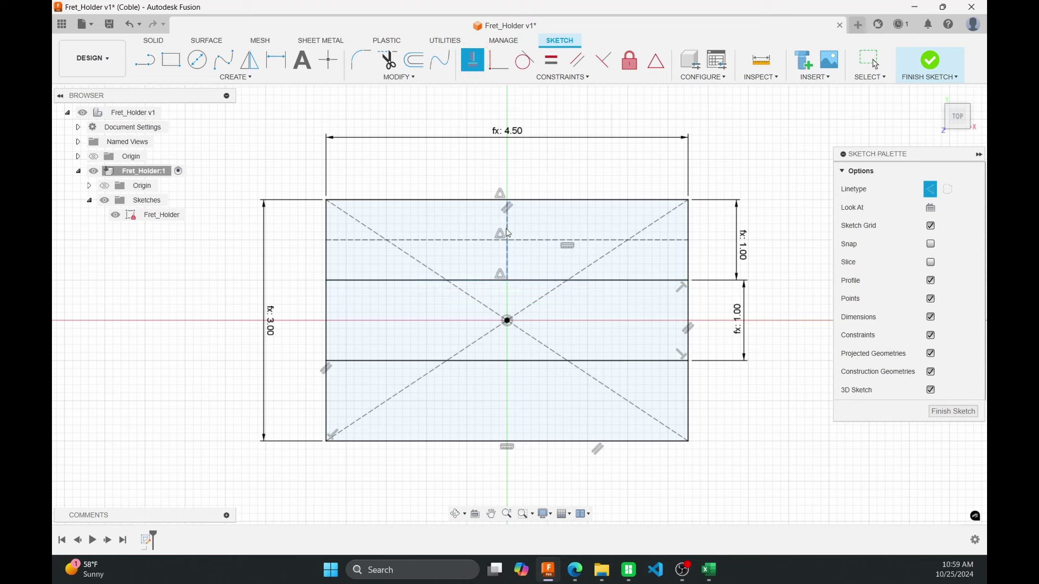
{"action": "key", "text": "Escape"}
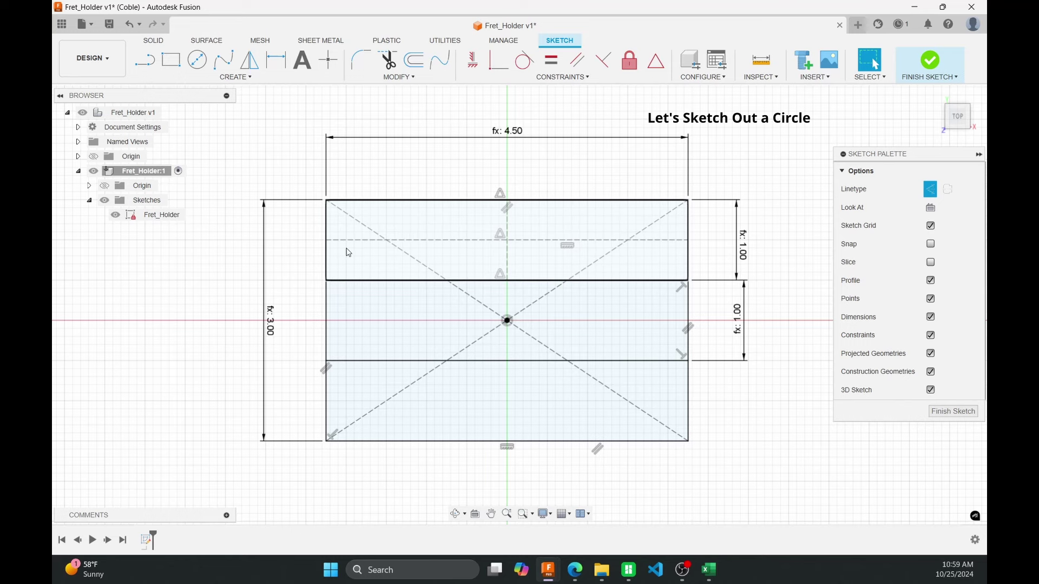
{"action": "key", "text": "c"}
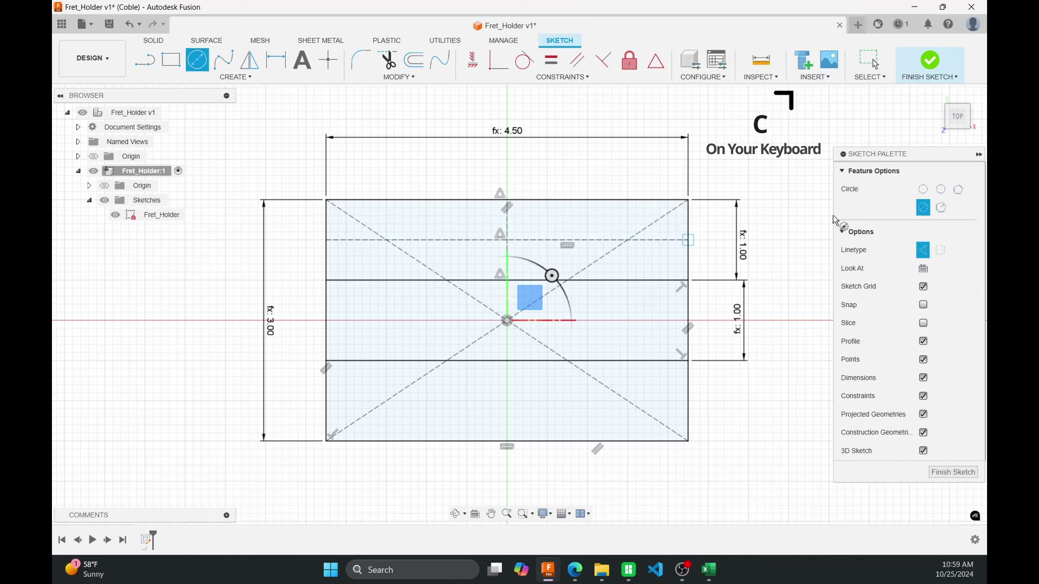
Draw a Hole_Diameter (0.25) circle on the guide line near the left edge
{"action": "left_click", "coordinate": [349, 241]}
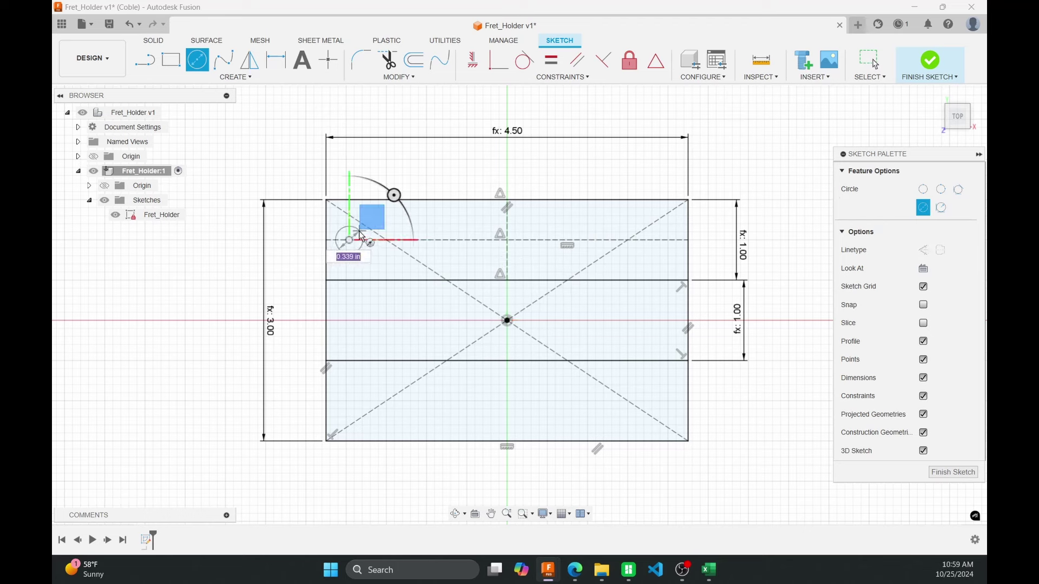
{"action": "type", "text": "hole"}
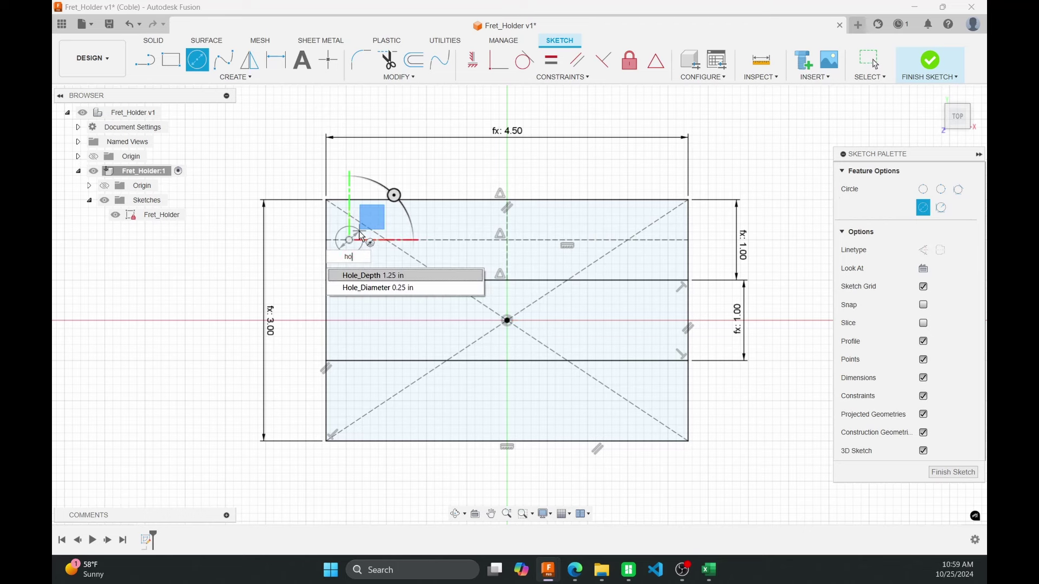
{"action": "left_click", "coordinate": [377, 289]}
{"action": "key", "text": "Return"}
{"action": "key", "text": "Escape"}
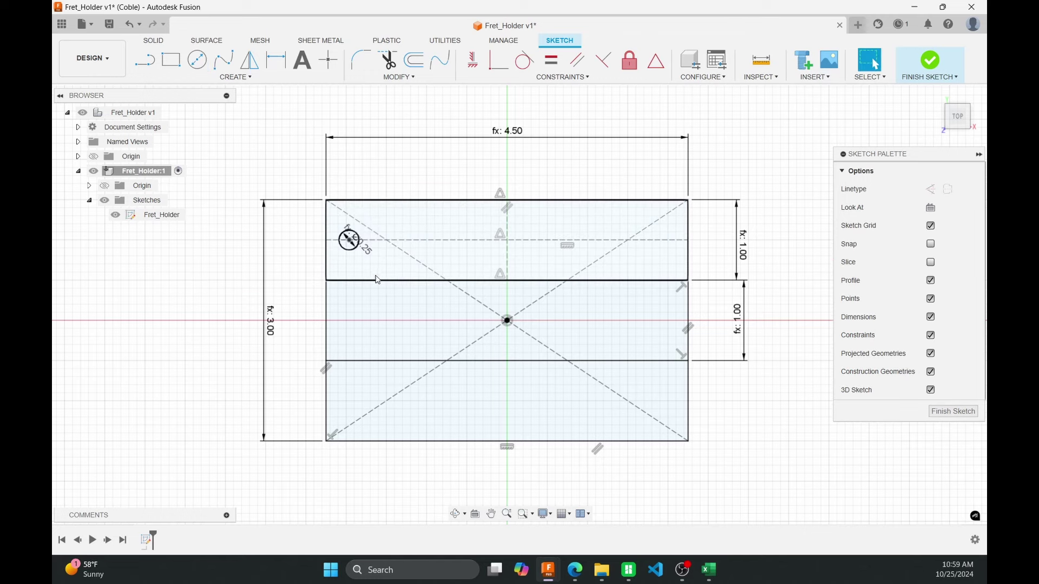
Dimension the circle centre 2.00 horizontally from the sketch origin
{"action": "key", "text": "d"}
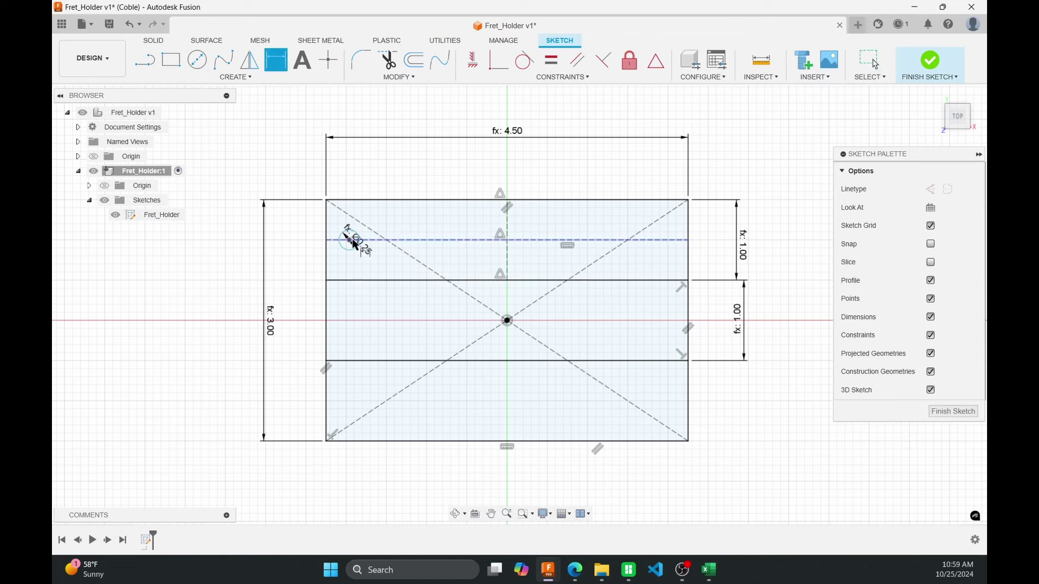
{"action": "left_click", "coordinate": [350, 241]}
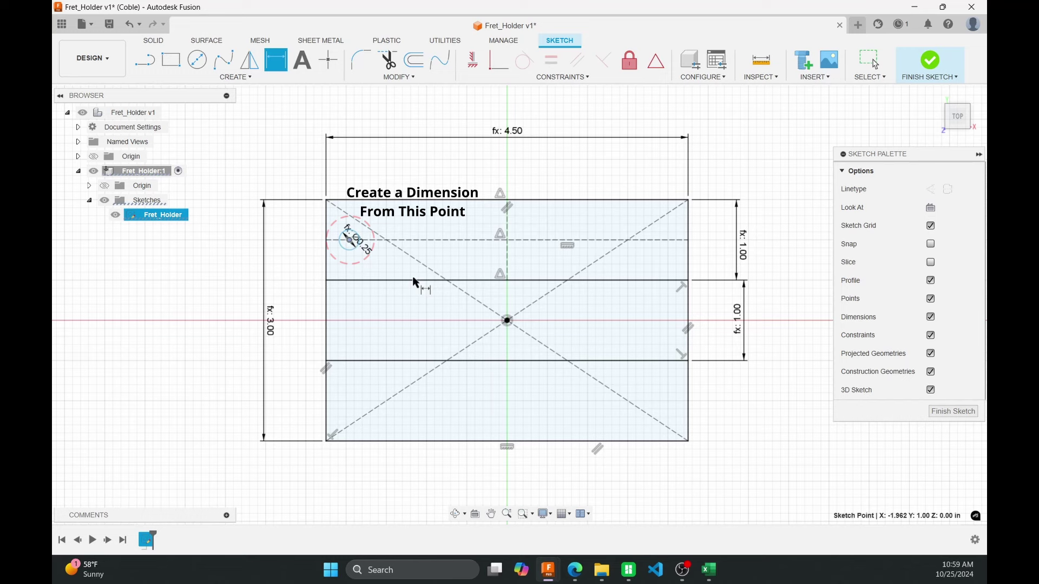
{"action": "left_click", "coordinate": [508, 321]}
{"action": "left_click", "coordinate": [410, 111]}
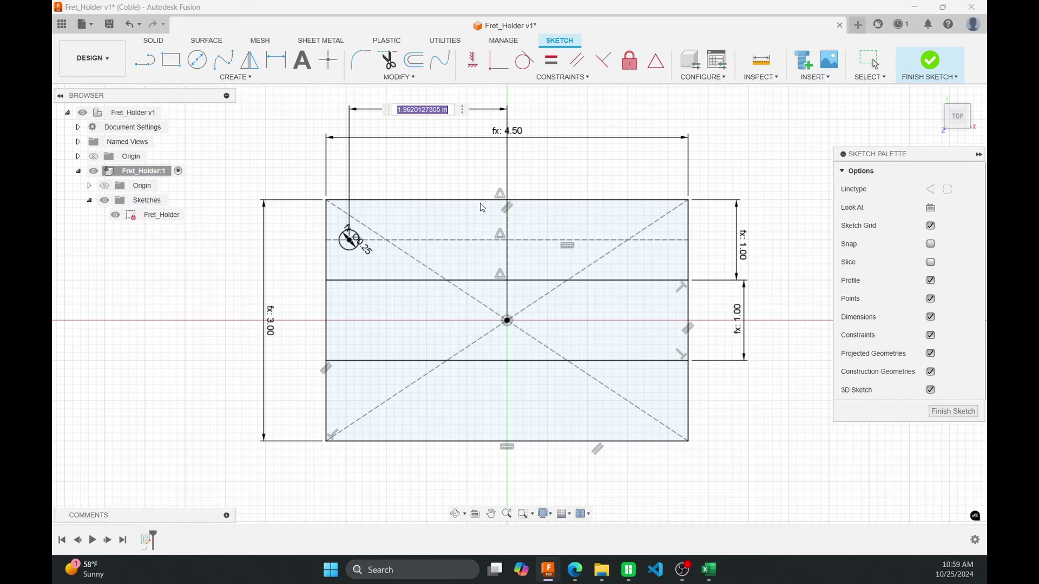
{"action": "type", "text": "2"}
{"action": "key", "text": "Return"}
{"action": "key", "text": "Escape"}
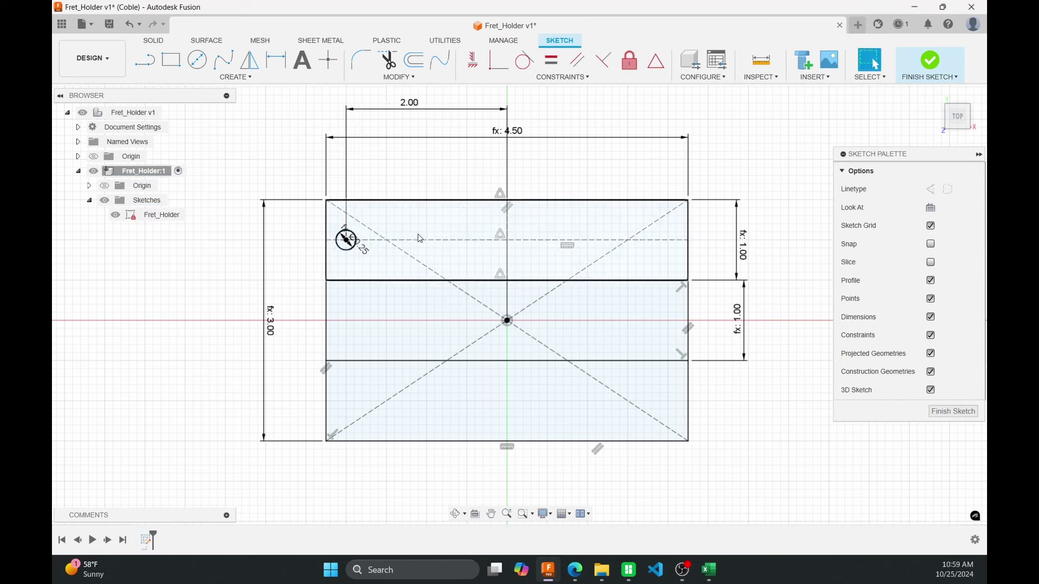
{"action": "left_click", "coordinate": [330, 60]}
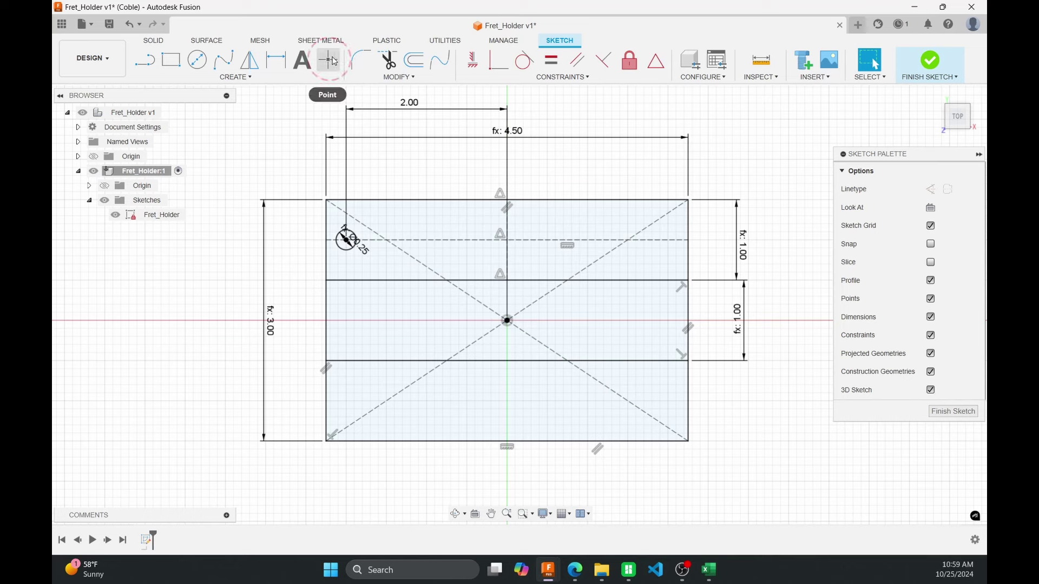
Place two sketch points and dimension the right-hand one 4.00 from the circle centre
{"action": "left_click", "coordinate": [655, 240]}
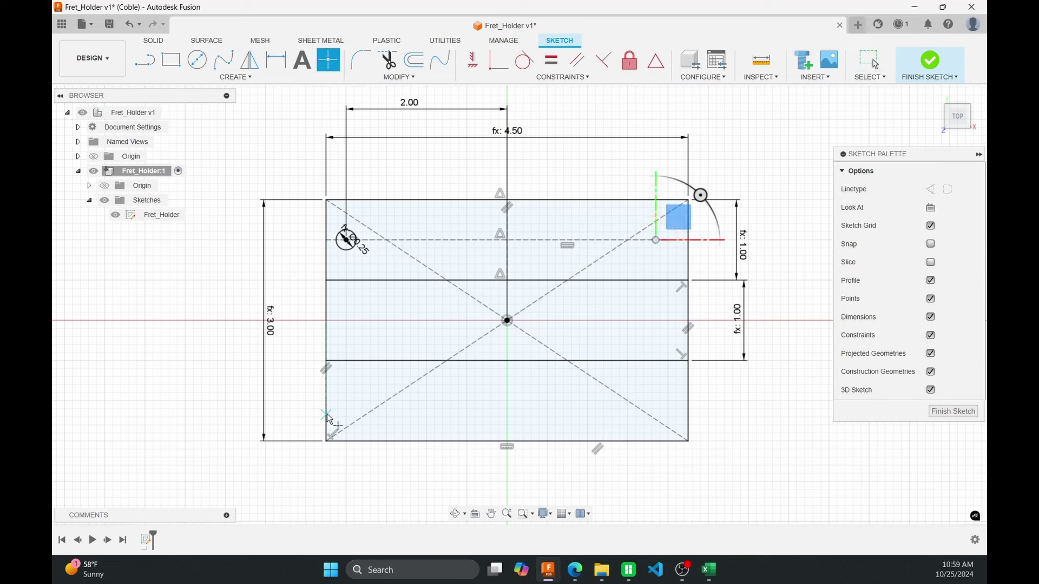
{"action": "left_click", "coordinate": [344, 407]}
{"action": "key", "text": "Escape"}
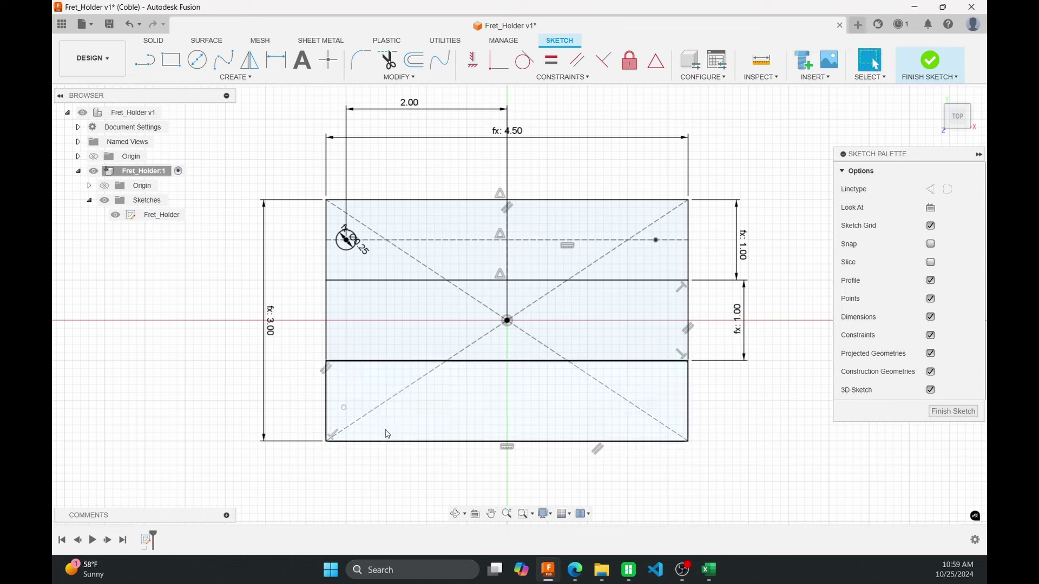
{"action": "key", "text": "d"}
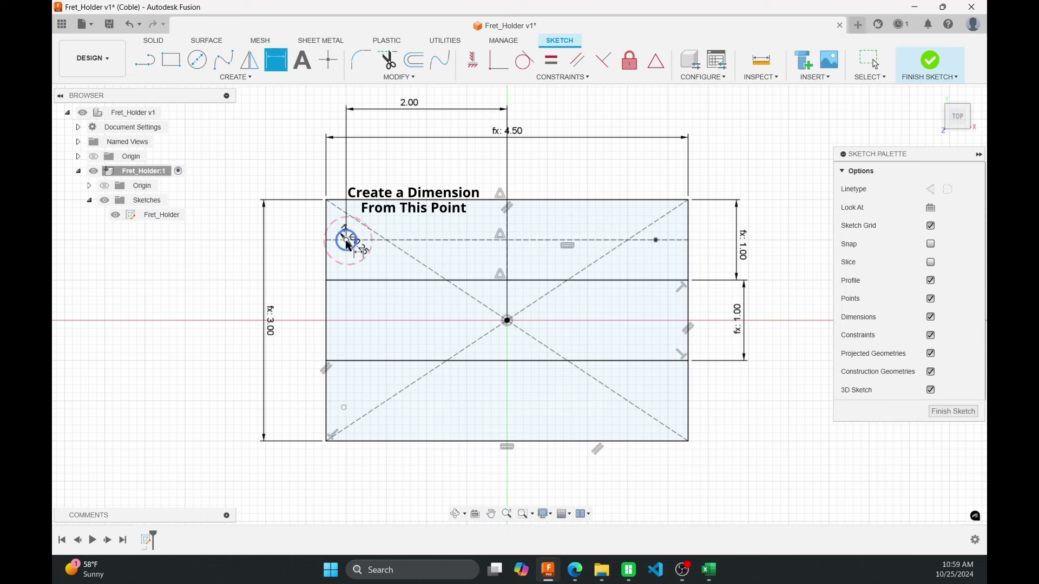
{"action": "left_click", "coordinate": [346, 241]}
{"action": "left_click", "coordinate": [655, 240]}
{"action": "middle_click_drag", "start_coordinate": [628, 247], "coordinate": [647, 313]}
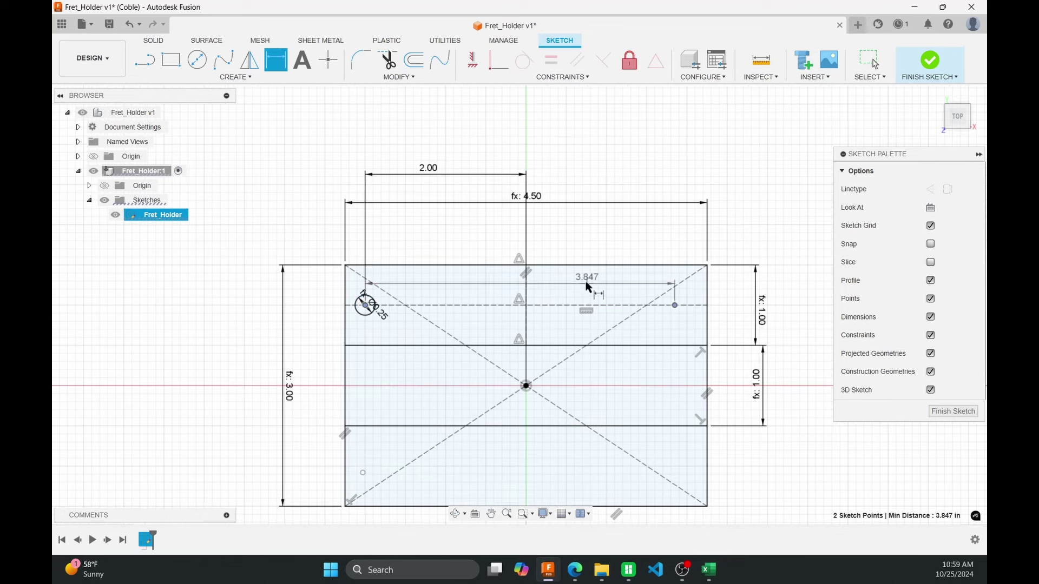
{"action": "left_click", "coordinate": [527, 141]}
{"action": "type", "text": "4"}
{"action": "key", "text": "Return"}
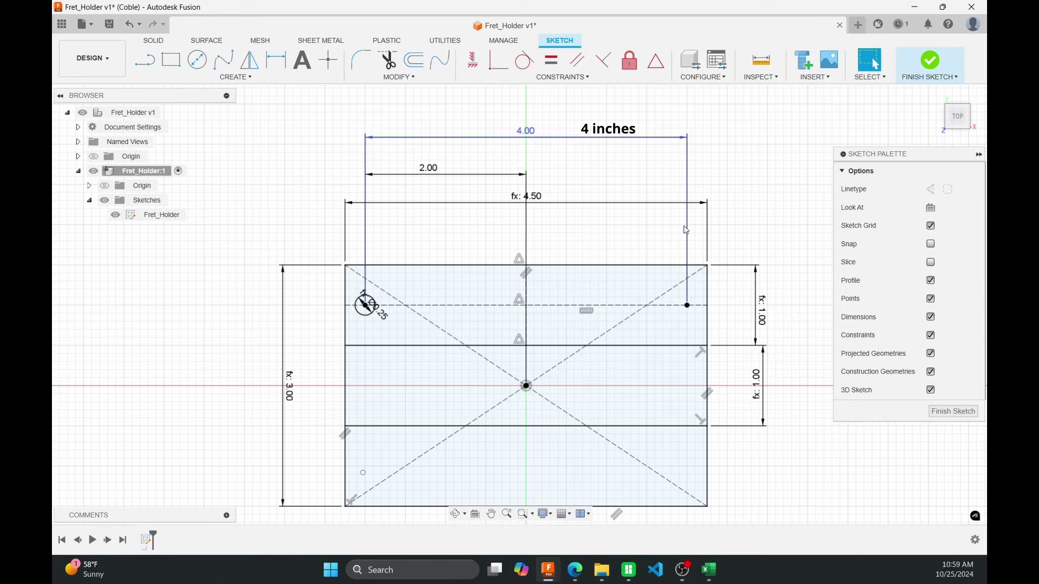
Dimension the lower-left point 2.00 vertically below the circle centre
{"action": "middle_click_drag", "start_coordinate": [523, 368], "coordinate": [533, 318]}
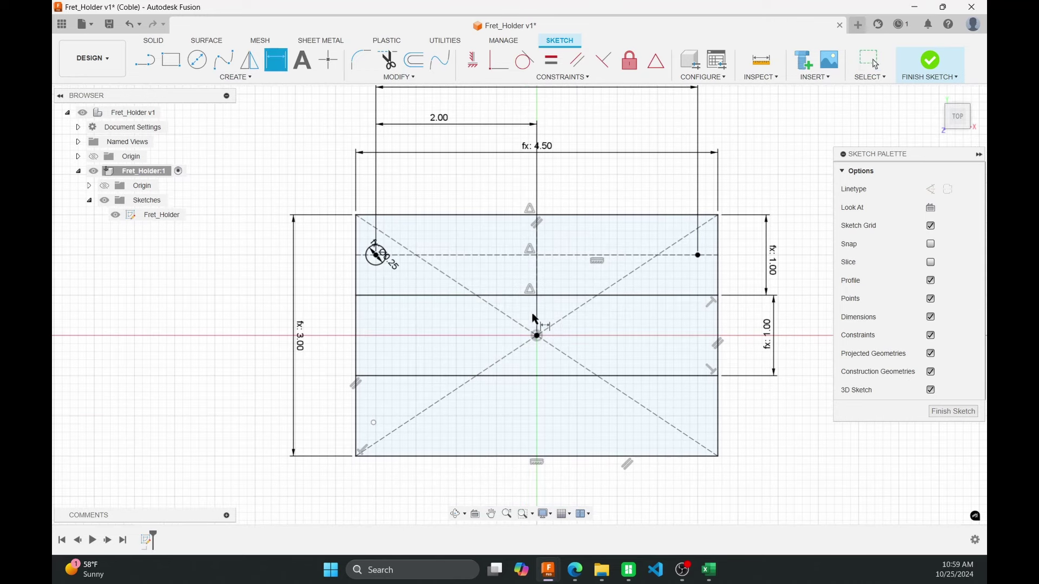
{"action": "left_click", "coordinate": [376, 257]}
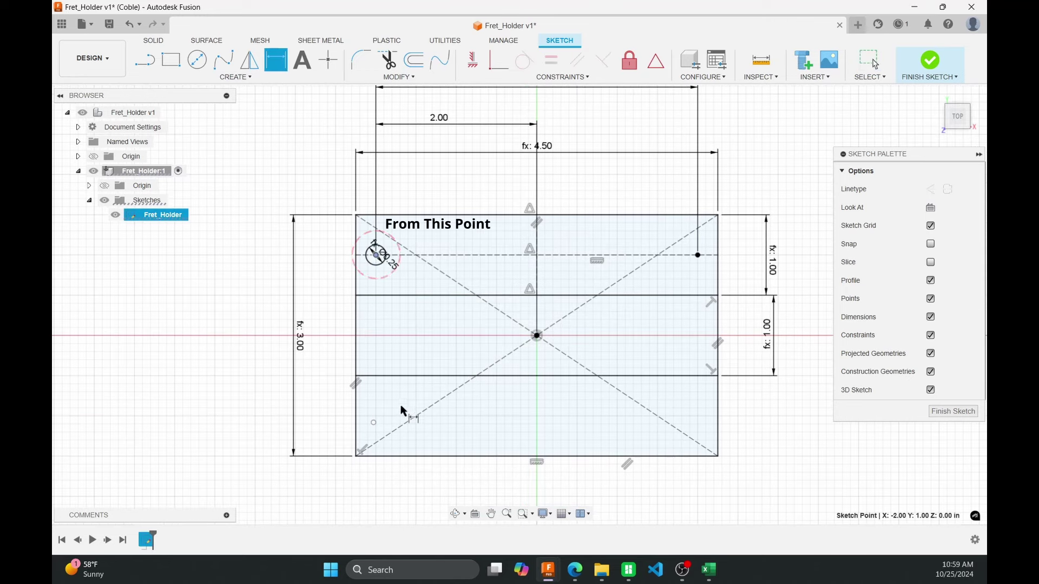
{"action": "left_click", "coordinate": [374, 423]}
{"action": "left_click", "coordinate": [254, 322]}
{"action": "type", "text": "2"}
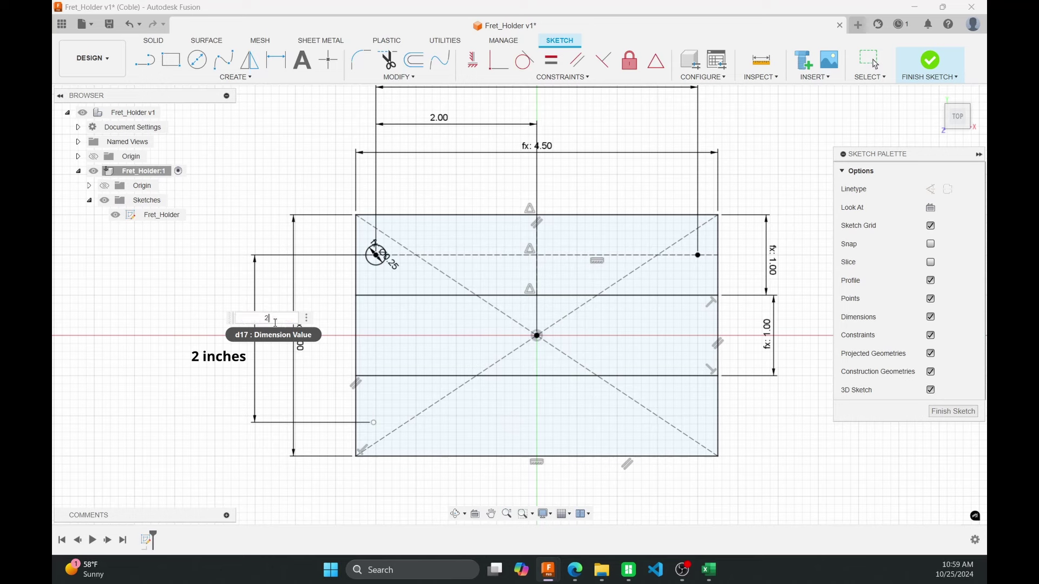
{"action": "key", "text": "Return"}
{"action": "key", "text": "Escape"}
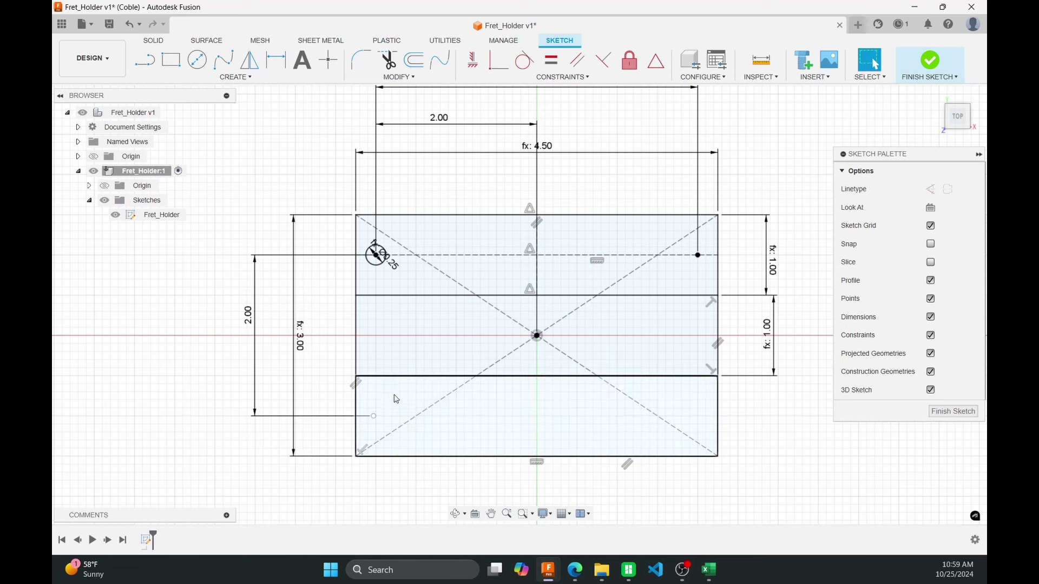
Dimension the lower-left point 2.00 horizontally from the sketch origin
{"action": "key", "text": "d"}
{"action": "left_click", "coordinate": [374, 416]}
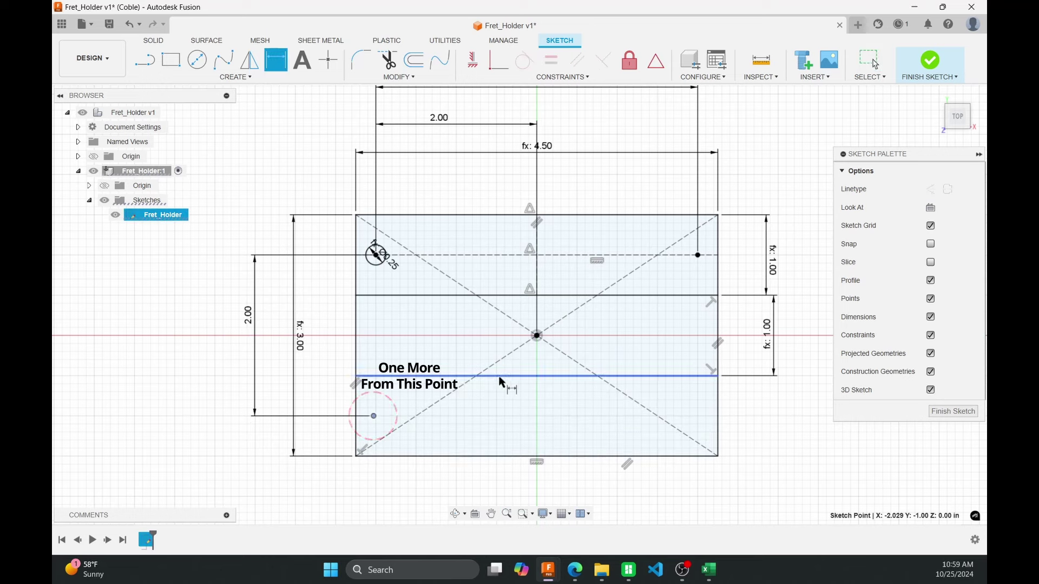
{"action": "left_click", "coordinate": [537, 336]}
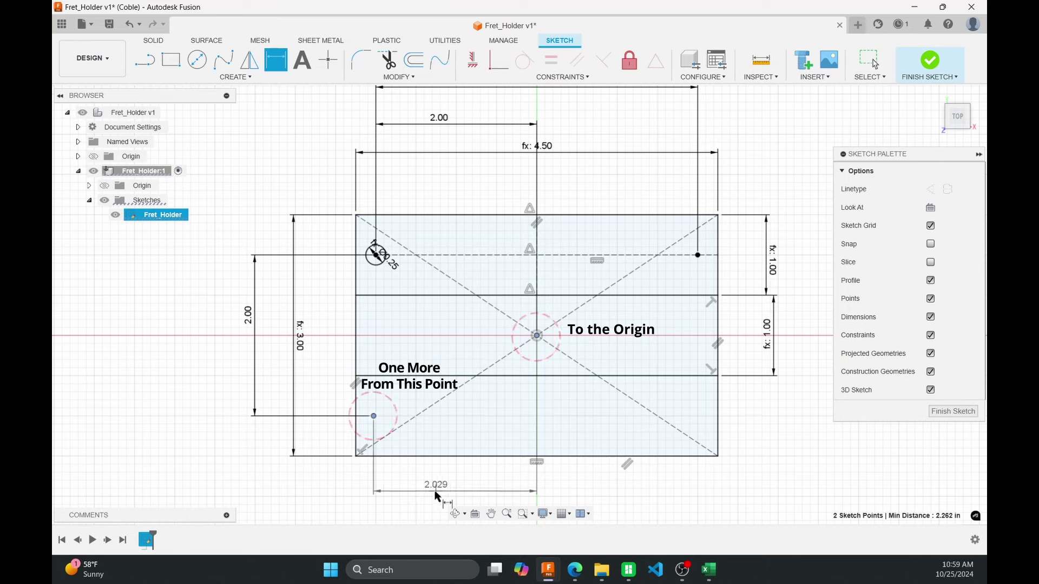
{"action": "left_click", "coordinate": [455, 490]}
{"action": "type", "text": "2"}
{"action": "key", "text": "Return"}
{"action": "key", "text": "Escape"}
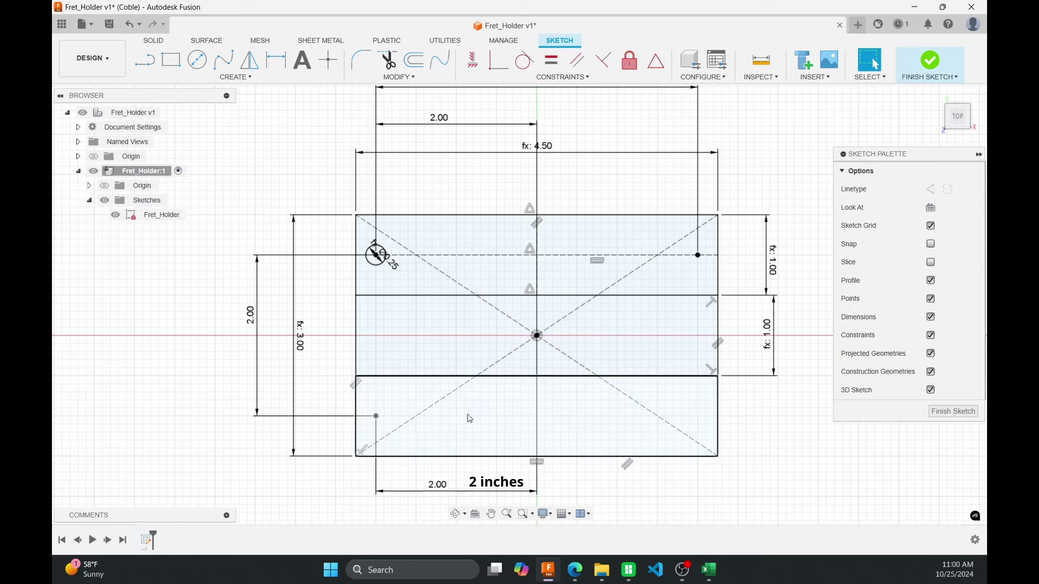
Draw a vertical line from the circle's top up to the block's top edge
{"action": "scroll", "coordinate": [408, 265], "scroll_direction": "up", "scroll_amount": 4}
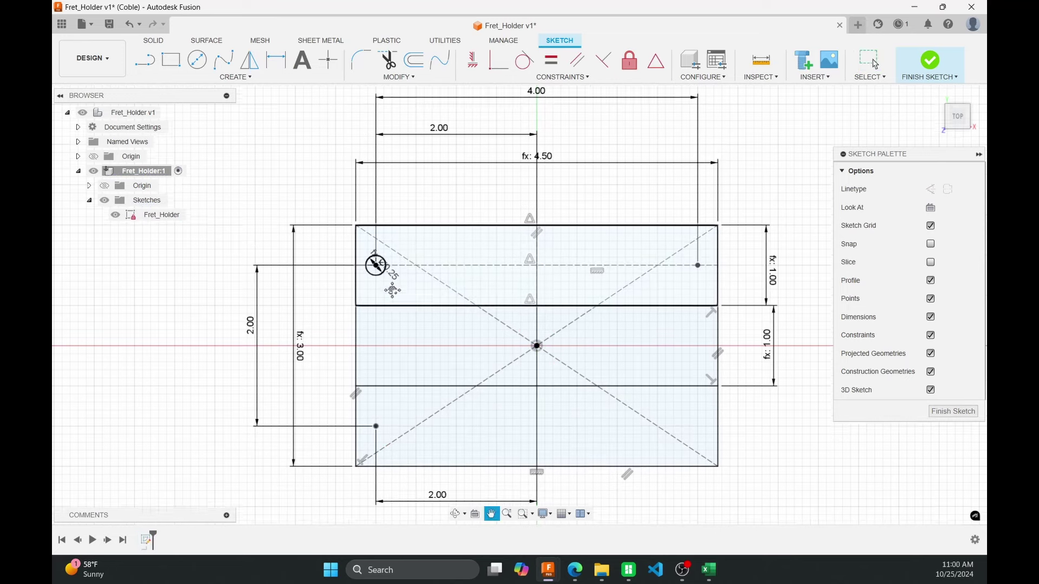
{"action": "scroll", "coordinate": [457, 324], "scroll_direction": "up", "scroll_amount": 4}
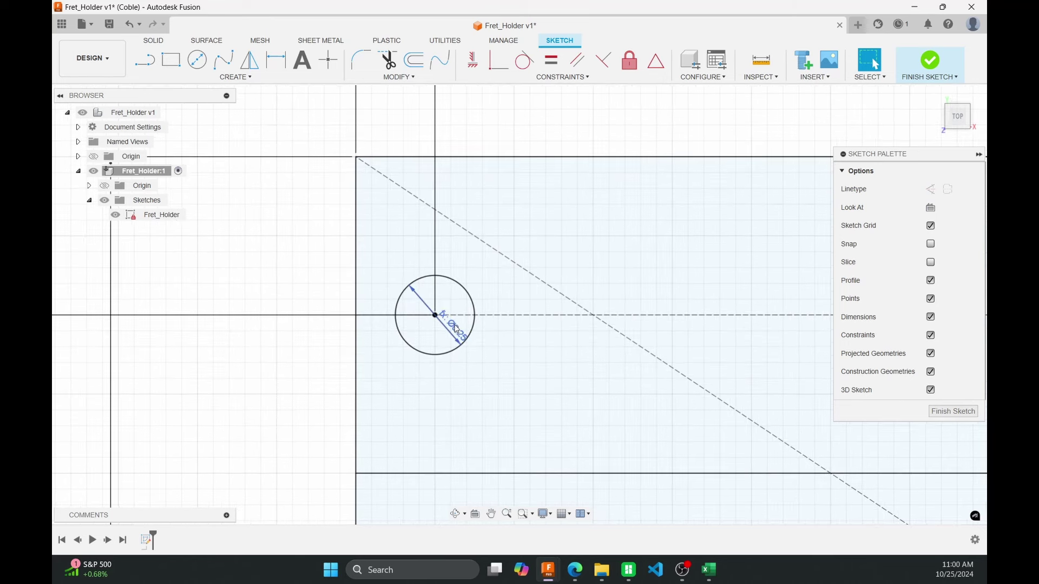
{"action": "key", "text": "l"}
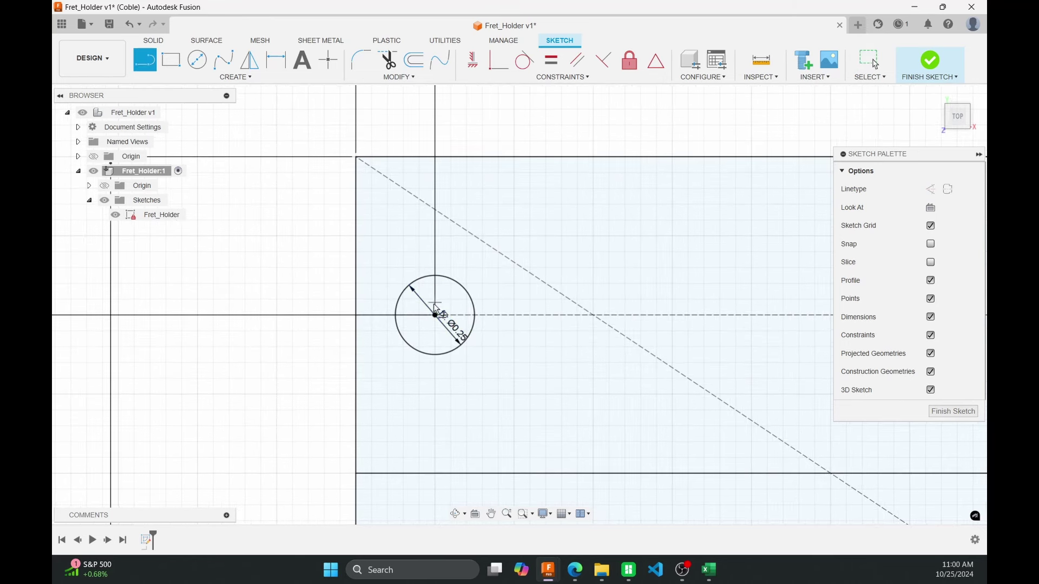
{"action": "left_click", "coordinate": [436, 277]}
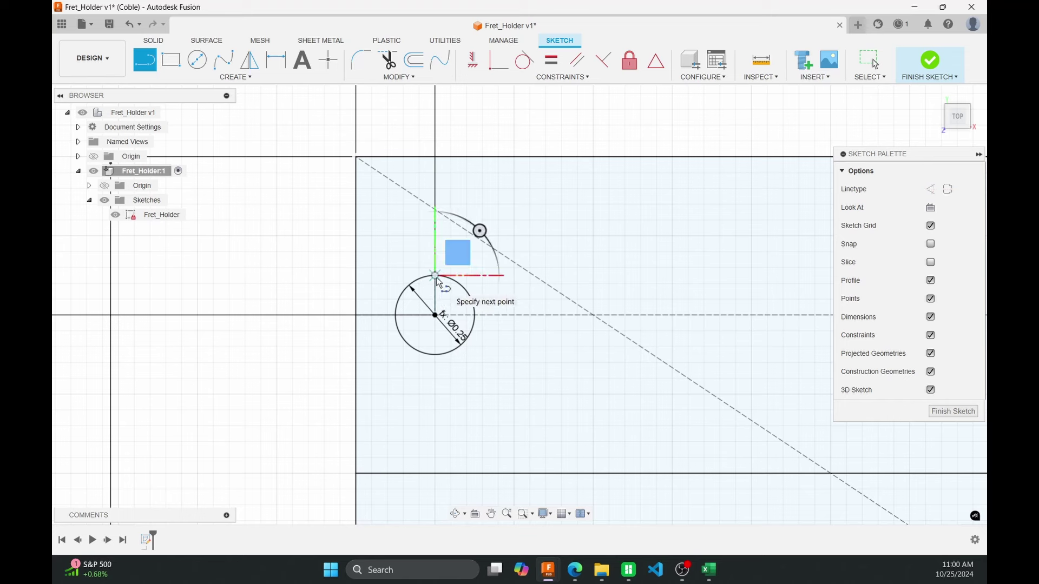
{"action": "left_click", "coordinate": [436, 157]}
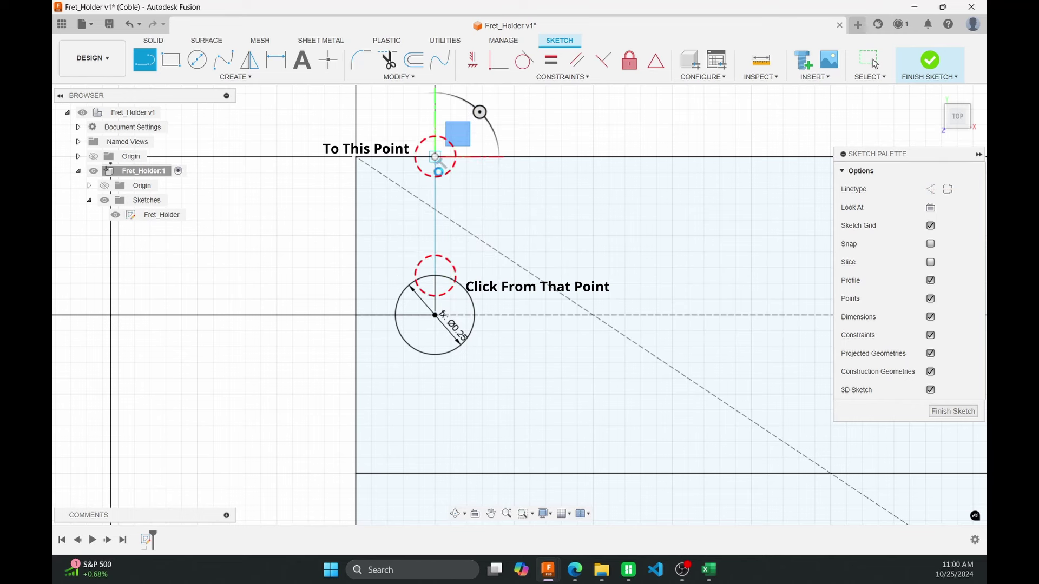
{"action": "key", "text": "Escape"}
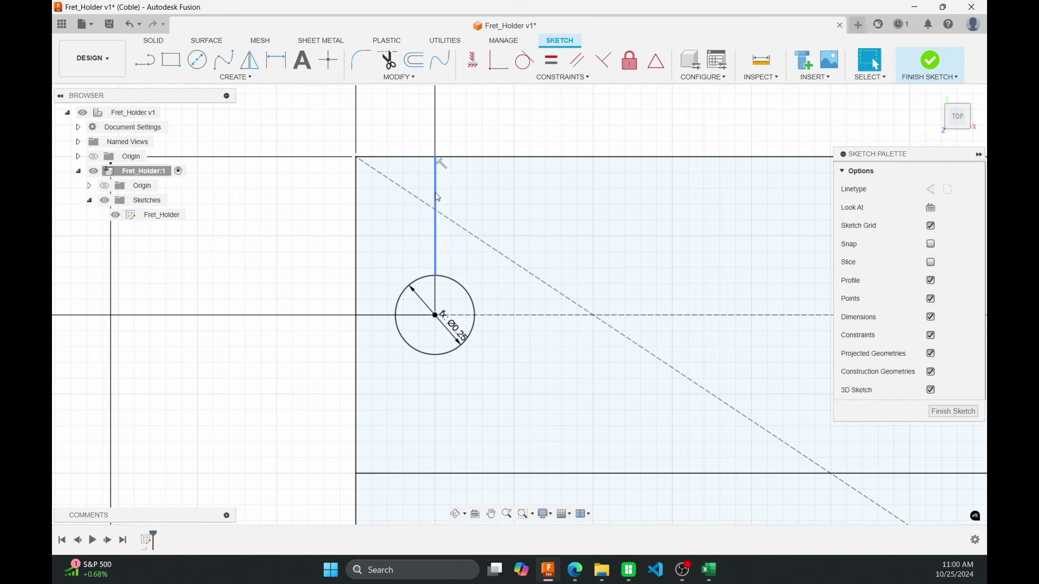
{"action": "left_click", "coordinate": [435, 197]}
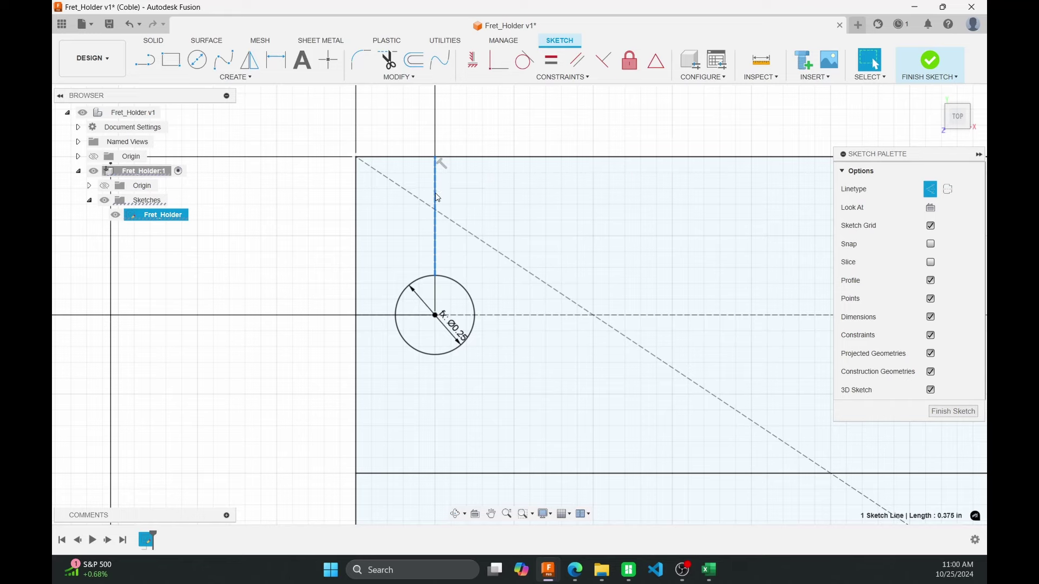
Dimension the vertical line 2.00 from the sketch origin
{"action": "scroll", "coordinate": [436, 196], "scroll_direction": "down", "scroll_amount": 8}
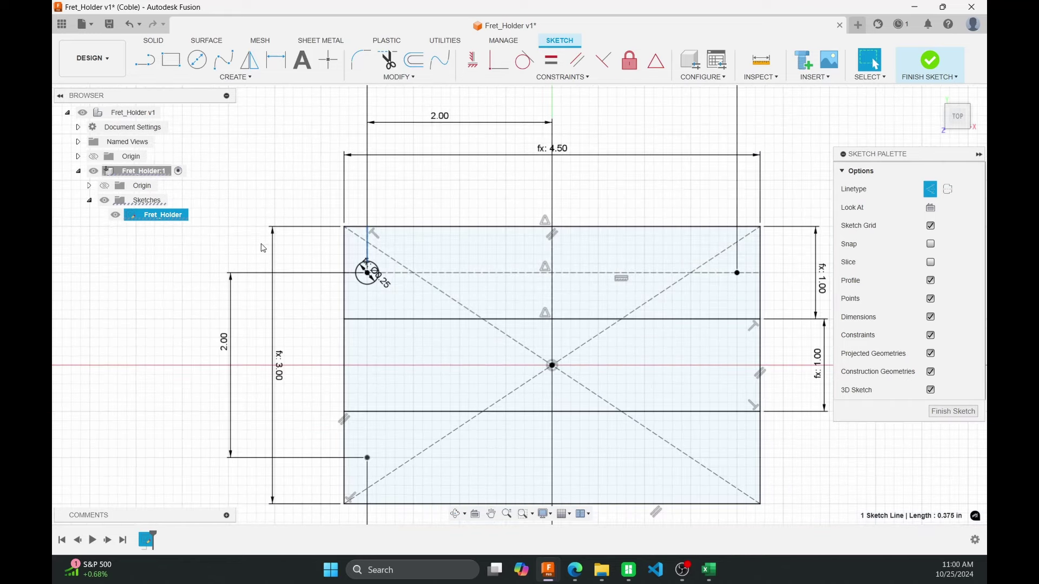
{"action": "key", "text": "d"}
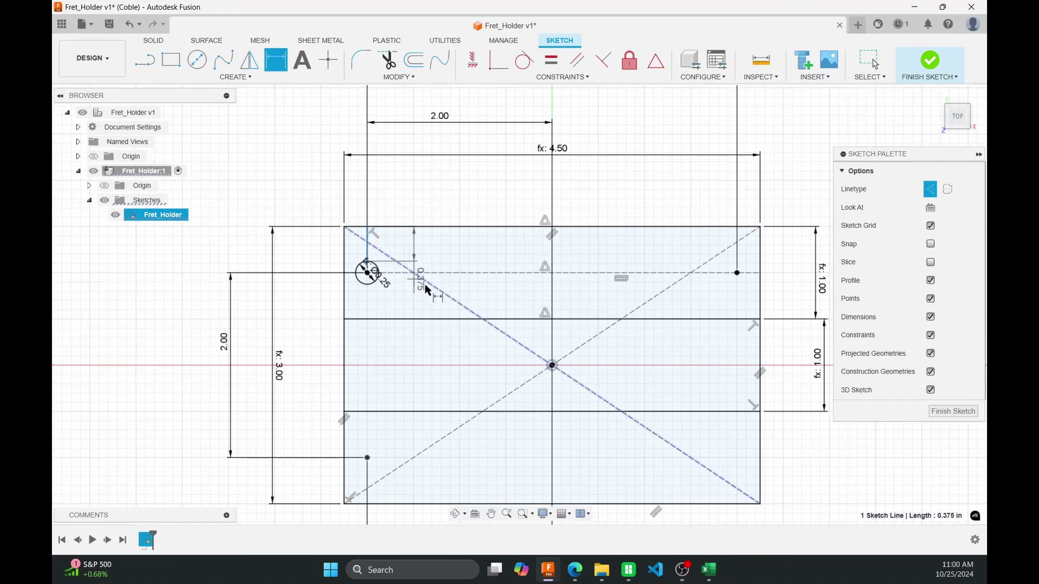
{"action": "left_click", "coordinate": [552, 365]}
{"action": "left_click", "coordinate": [444, 181]}
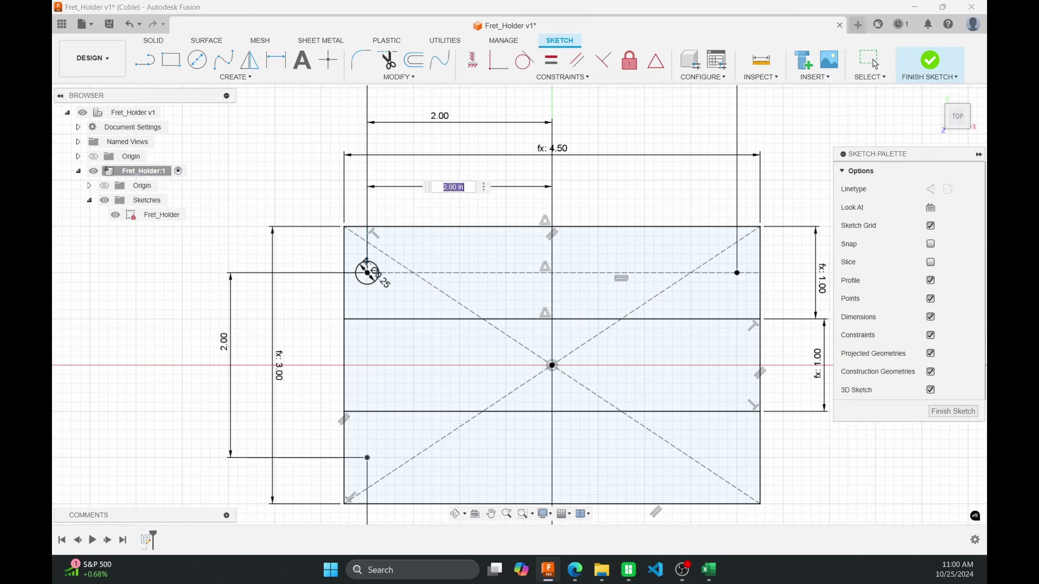
{"action": "key", "text": "Return"}
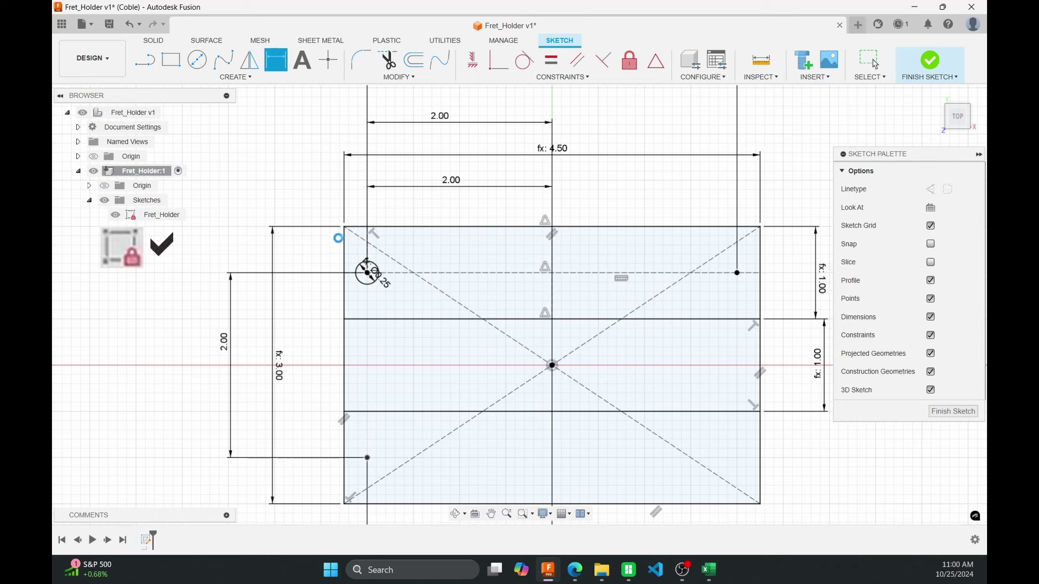
{"action": "key", "text": "Escape"}
{"action": "scroll", "coordinate": [363, 293], "scroll_direction": "down", "scroll_amount": 2}
{"action": "scroll", "coordinate": [362, 292], "scroll_direction": "up", "scroll_amount": 3}
Draw a 0.25 × 0.25 in construction centre rectangle centred above the first hole
{"action": "scroll", "coordinate": [362, 292], "scroll_direction": "up", "scroll_amount": 3}
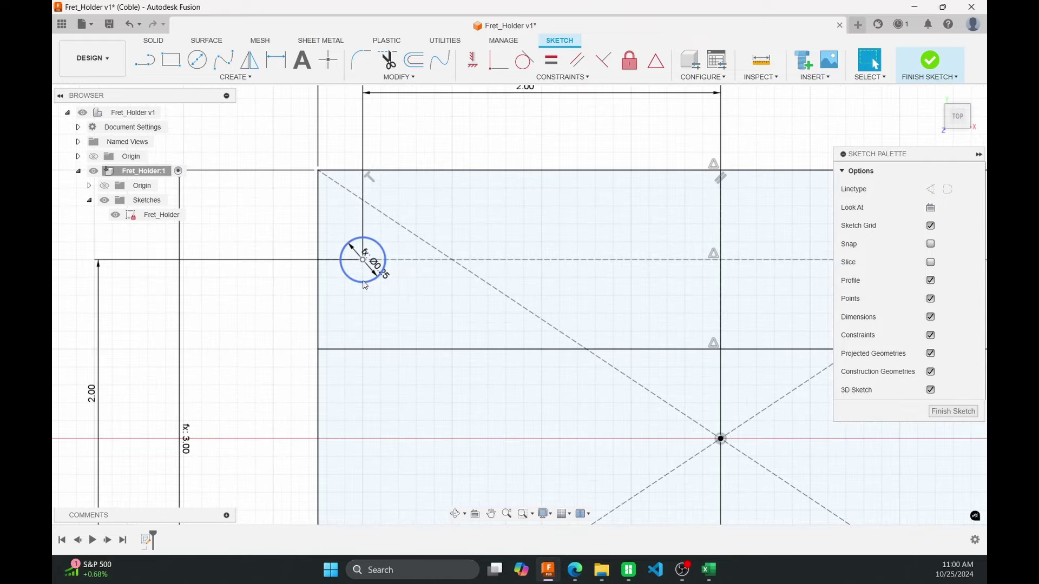
{"action": "middle_click_drag", "start_coordinate": [355, 220], "coordinate": [372, 242]}
{"action": "key", "text": "r"}
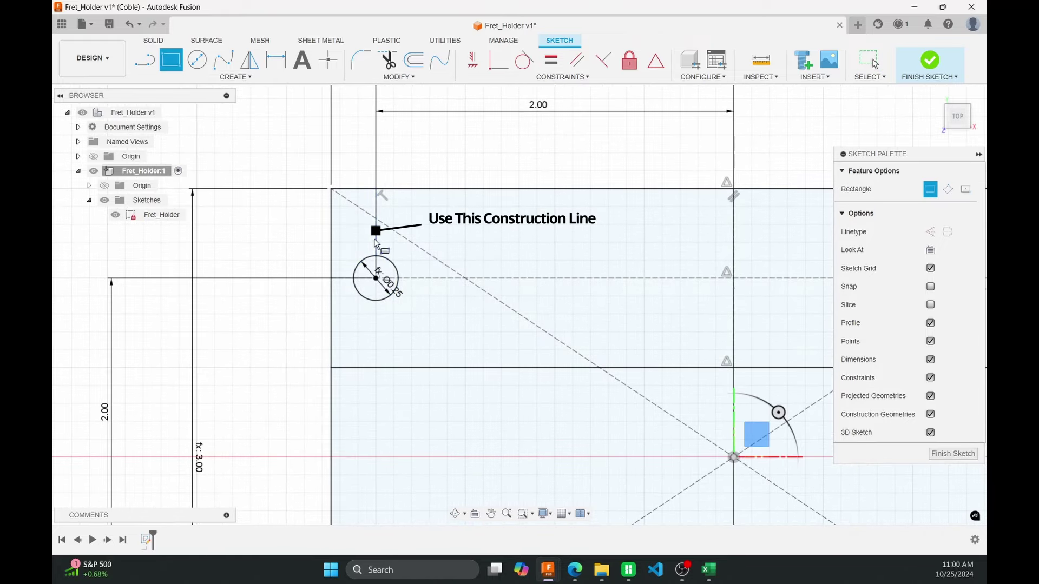
{"action": "left_click", "coordinate": [967, 190]}
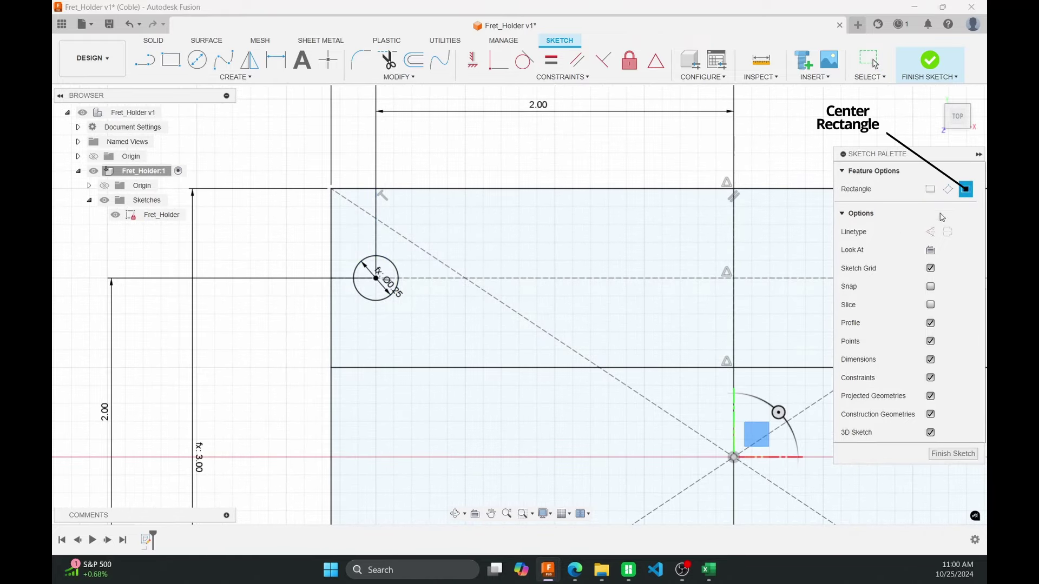
{"action": "left_click", "coordinate": [931, 231]}
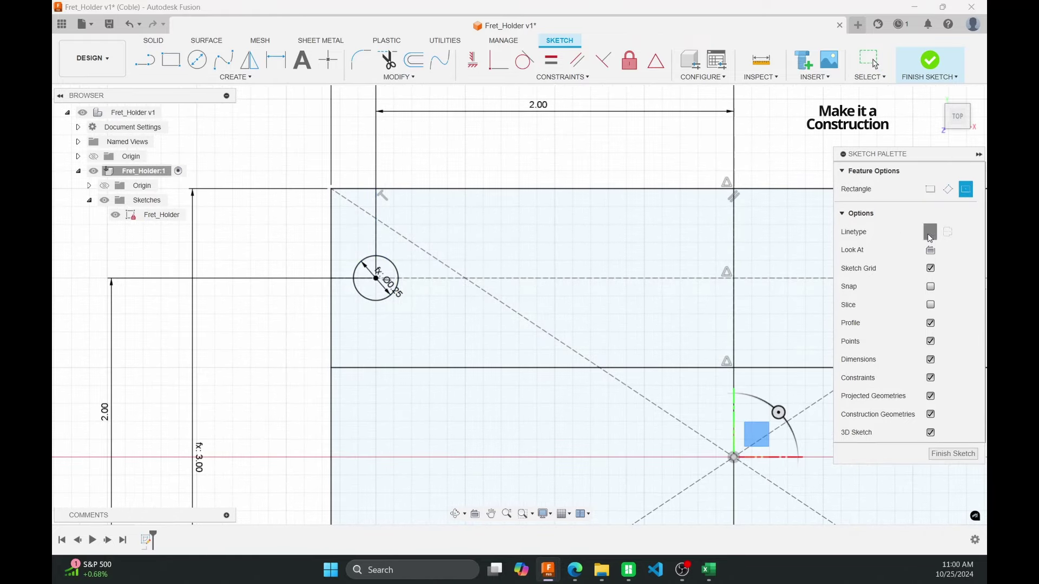
{"action": "left_click", "coordinate": [376, 223]}
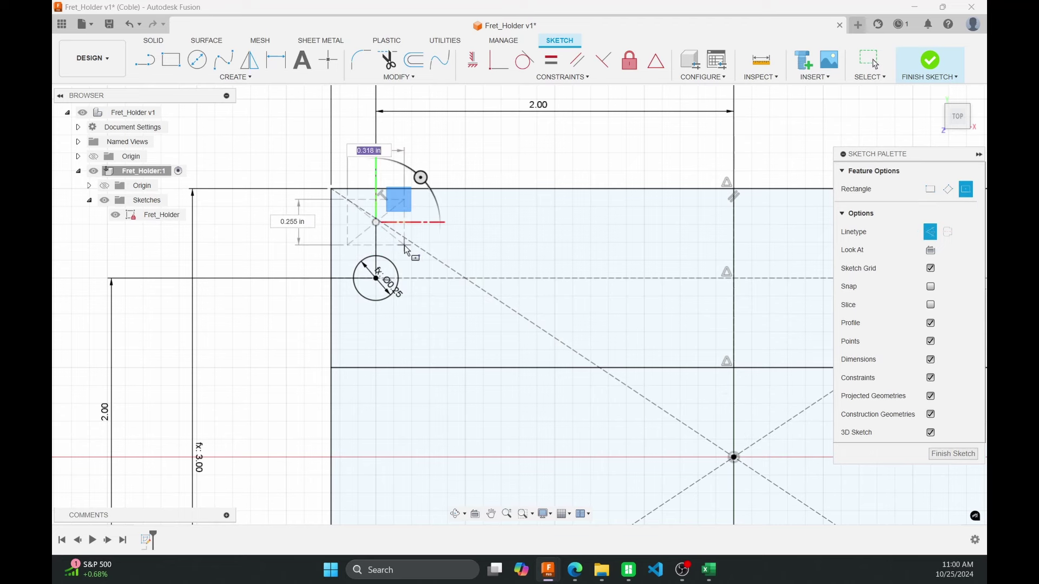
{"action": "type", "text": "0.25"}
{"action": "key", "text": "Tab"}
{"action": "type", "text": "0.25"}
{"action": "key", "text": "Return"}
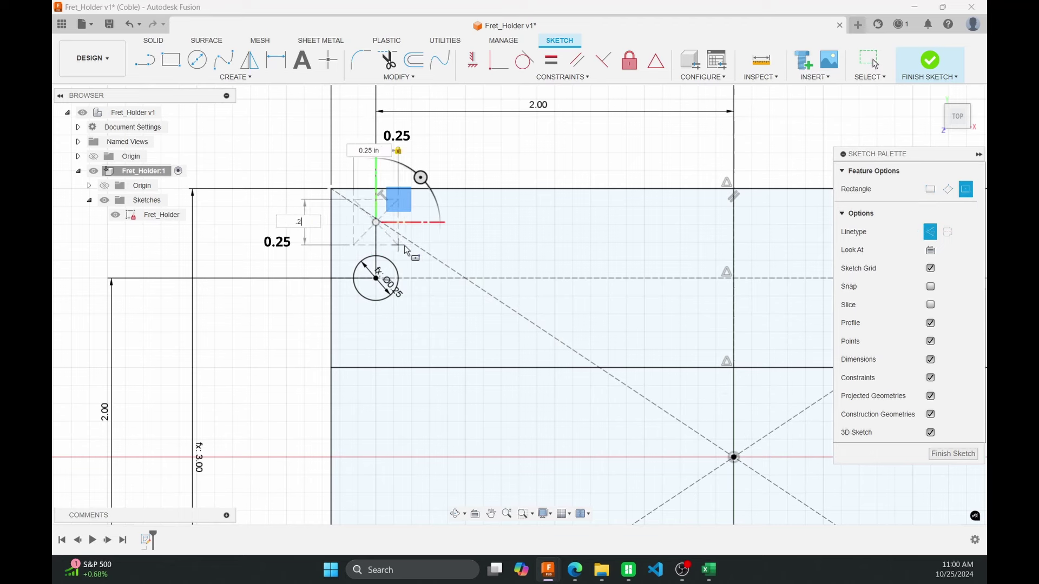
{"action": "key", "text": "Escape"}
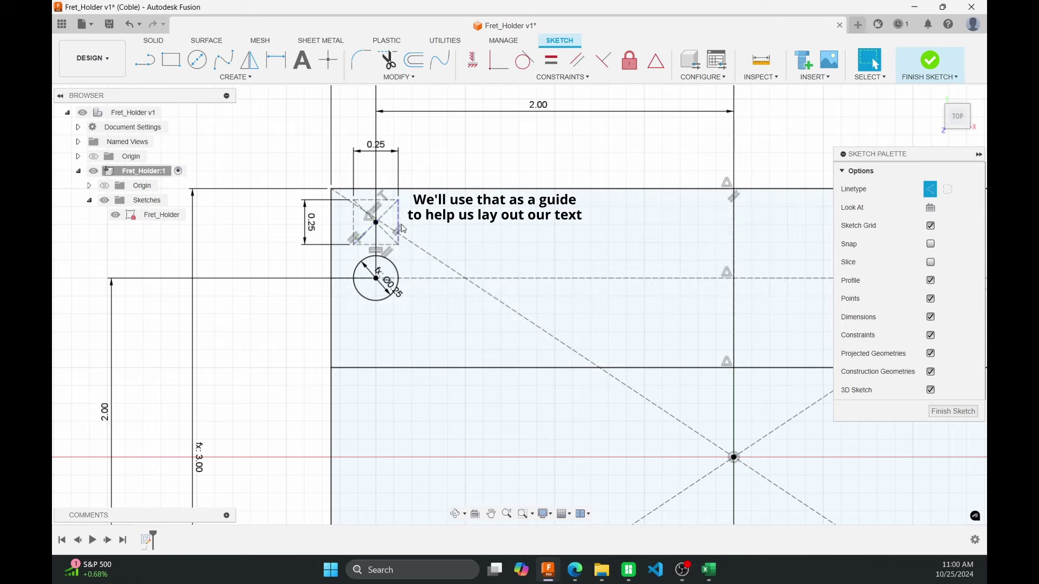
{"action": "scroll", "coordinate": [433, 249], "scroll_direction": "up", "scroll_amount": 2}
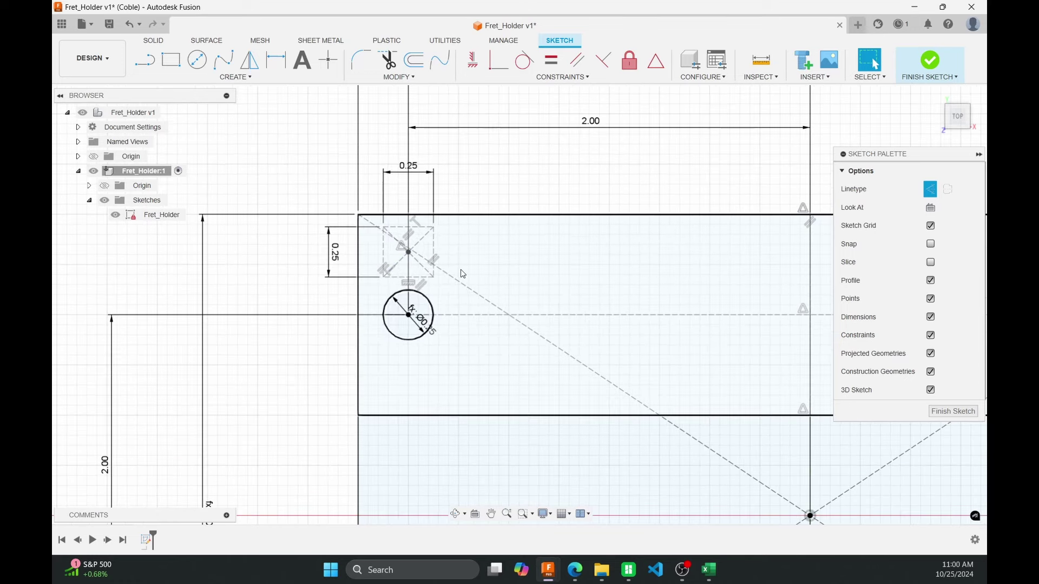
{"action": "scroll", "coordinate": [463, 273], "scroll_direction": "down", "scroll_amount": 3}
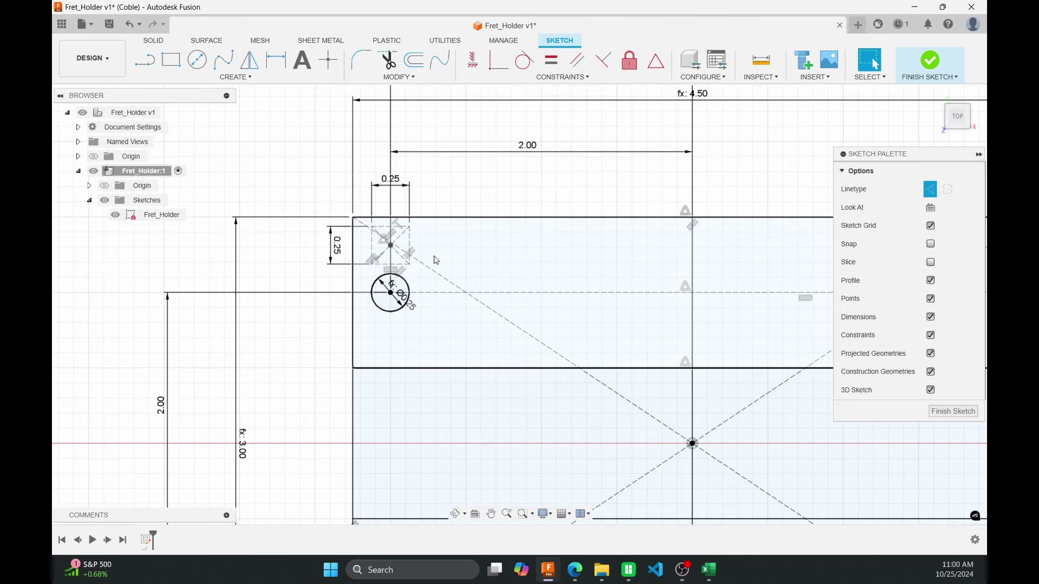
Begin a Rectangular Pattern with the guide square and hole circle window-selected as objects
{"action": "left_click", "coordinate": [279, 80]}
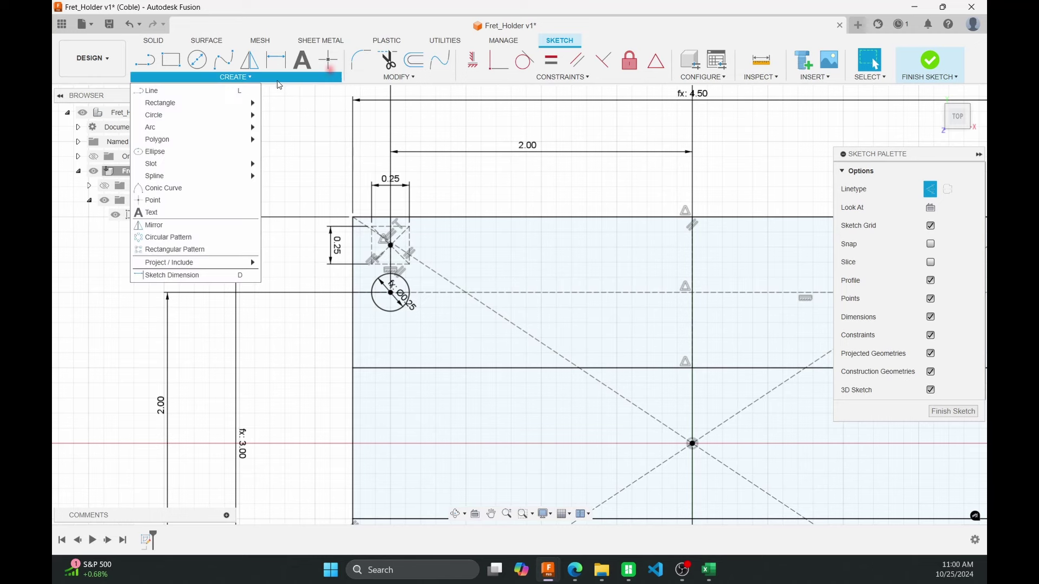
{"action": "left_click", "coordinate": [211, 250]}
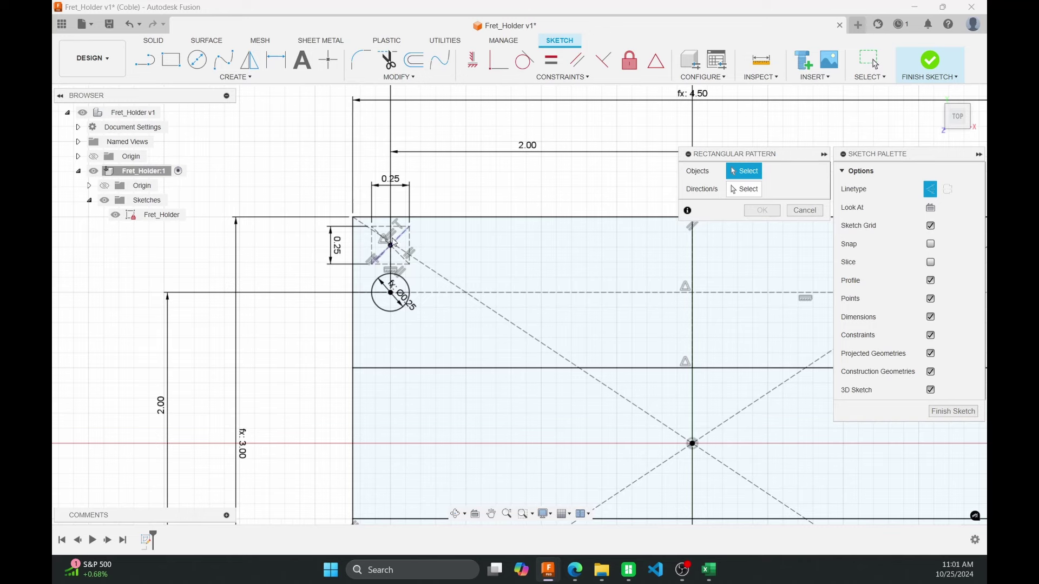
{"action": "scroll", "coordinate": [391, 242], "scroll_direction": "up", "scroll_amount": 3}
{"action": "left_click_drag", "start_coordinate": [363, 215], "coordinate": [439, 360]}
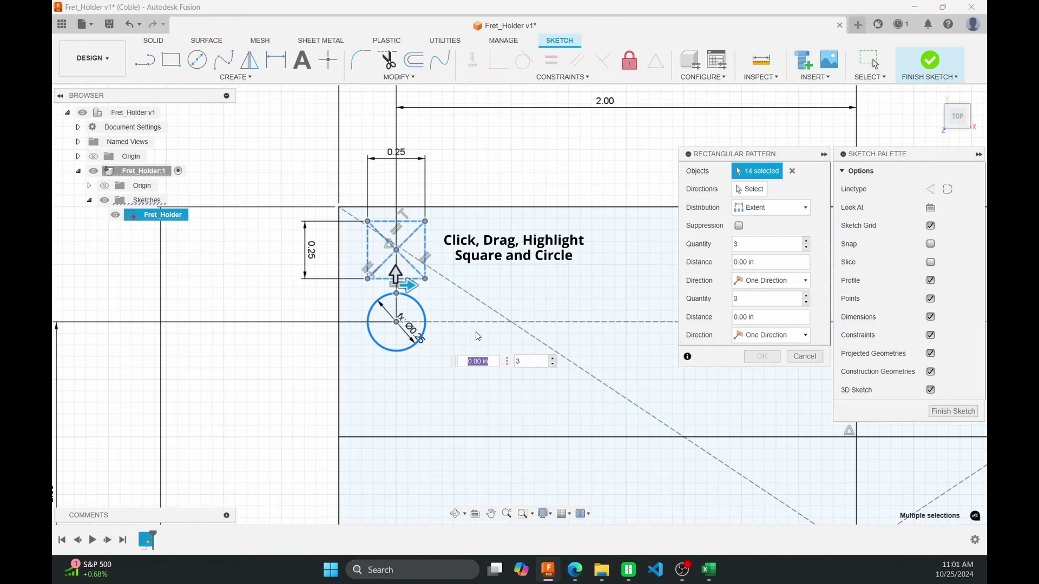
{"action": "scroll", "coordinate": [479, 336], "scroll_direction": "down", "scroll_amount": 2}
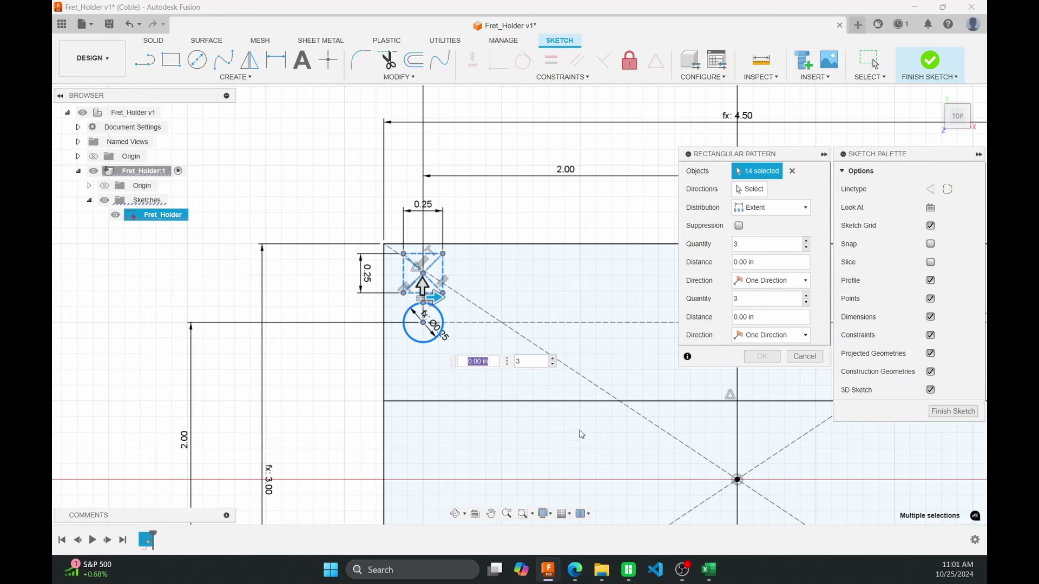
{"action": "scroll", "coordinate": [521, 374], "scroll_direction": "up", "scroll_amount": 2}
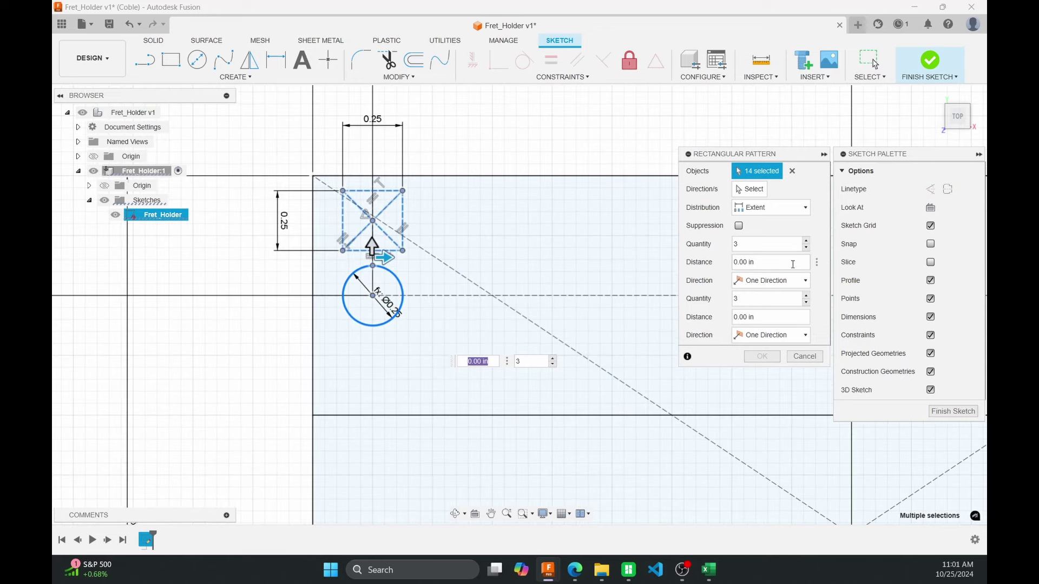
Use the dashed 4.50 horizontal centre line as the pattern direction
{"action": "left_click", "coordinate": [743, 196]}
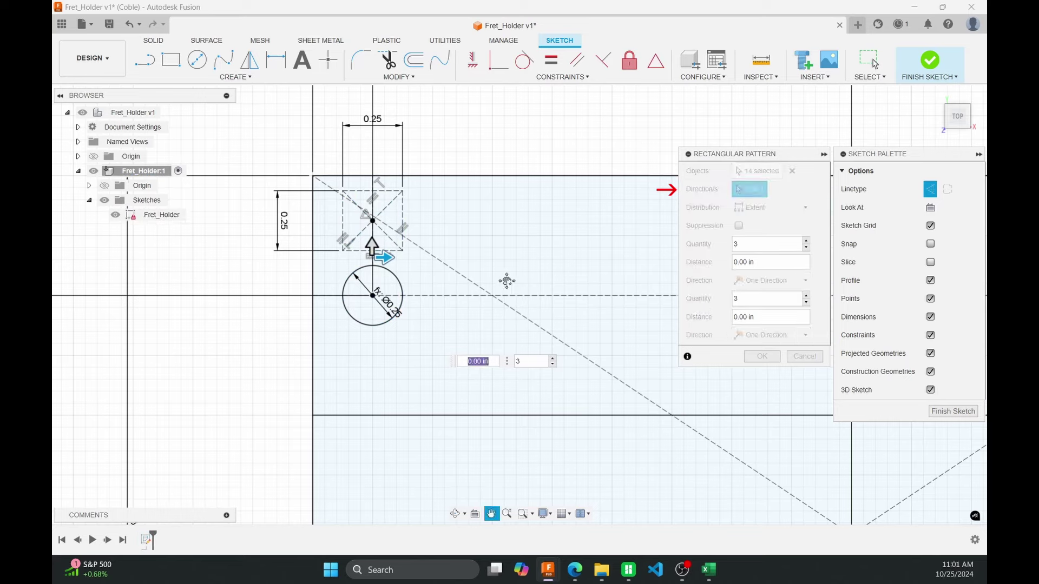
{"action": "middle_click_drag", "start_coordinate": [615, 297], "coordinate": [482, 298]}
{"action": "left_click", "coordinate": [481, 296]}
{"action": "scroll", "coordinate": [324, 317], "scroll_direction": "down", "scroll_amount": 1}
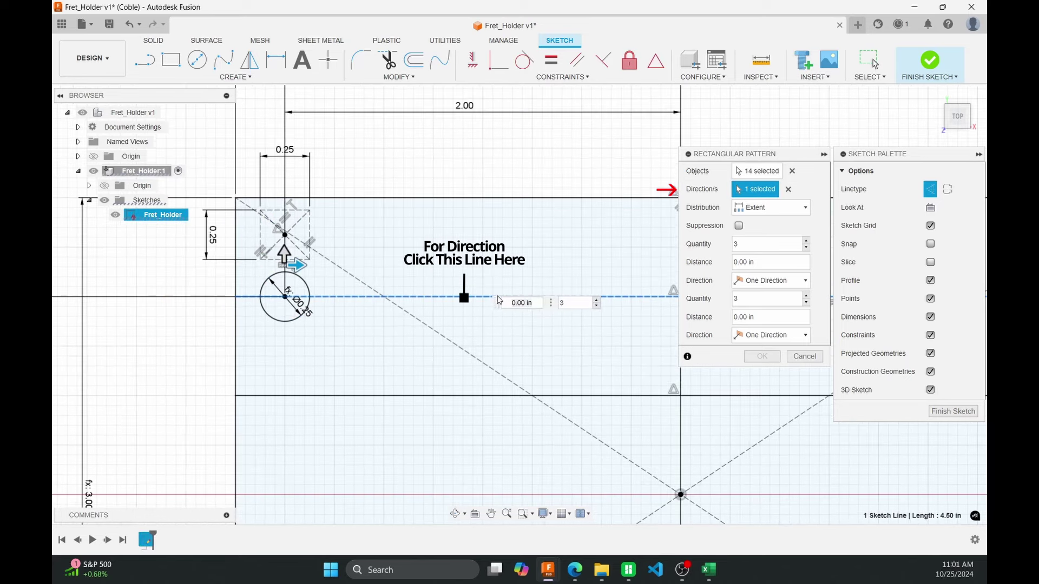
Set the pattern to 8 copies spaced by d16 along the guide line
{"action": "left_click", "coordinate": [758, 245]}
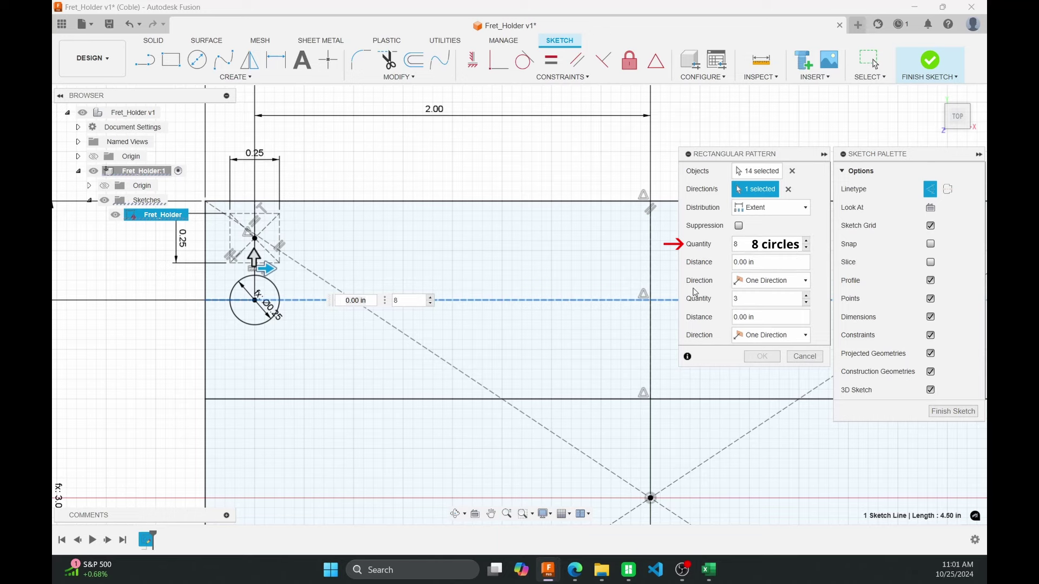
{"action": "scroll", "coordinate": [457, 357], "scroll_direction": "down", "scroll_amount": 3}
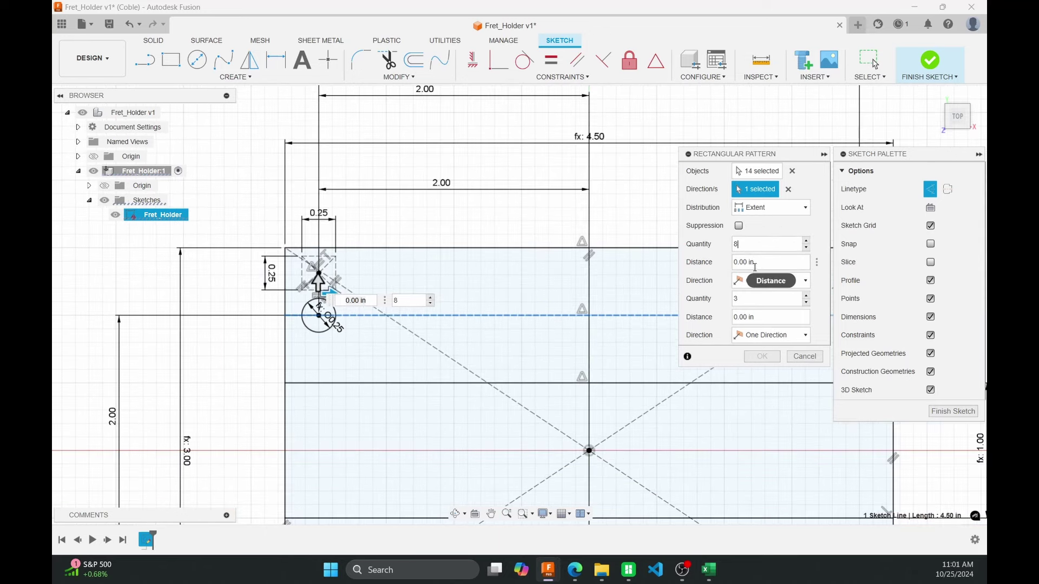
{"action": "scroll", "coordinate": [423, 383], "scroll_direction": "down", "scroll_amount": 2}
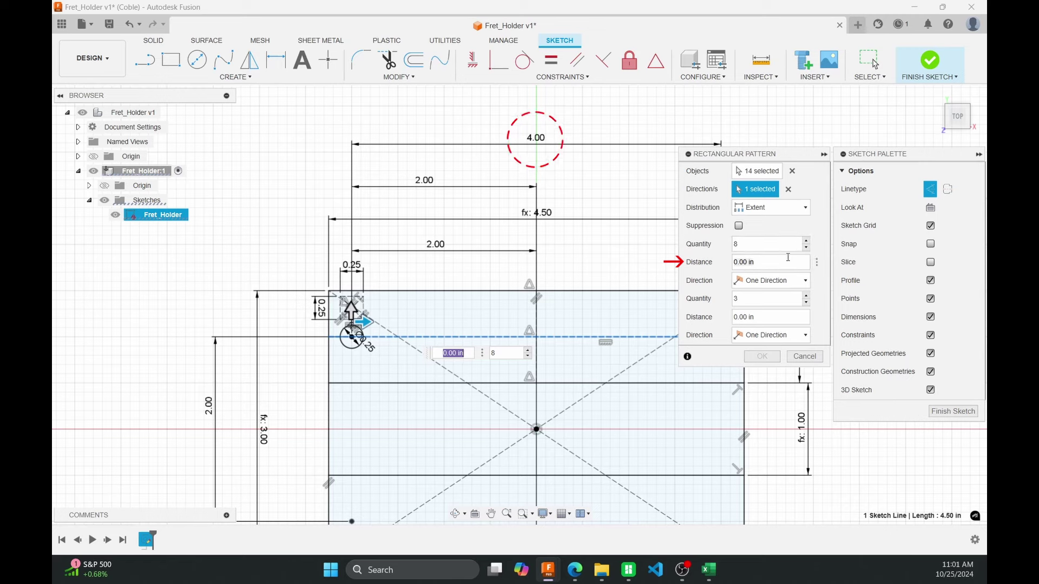
{"action": "type", "text": "d16"}
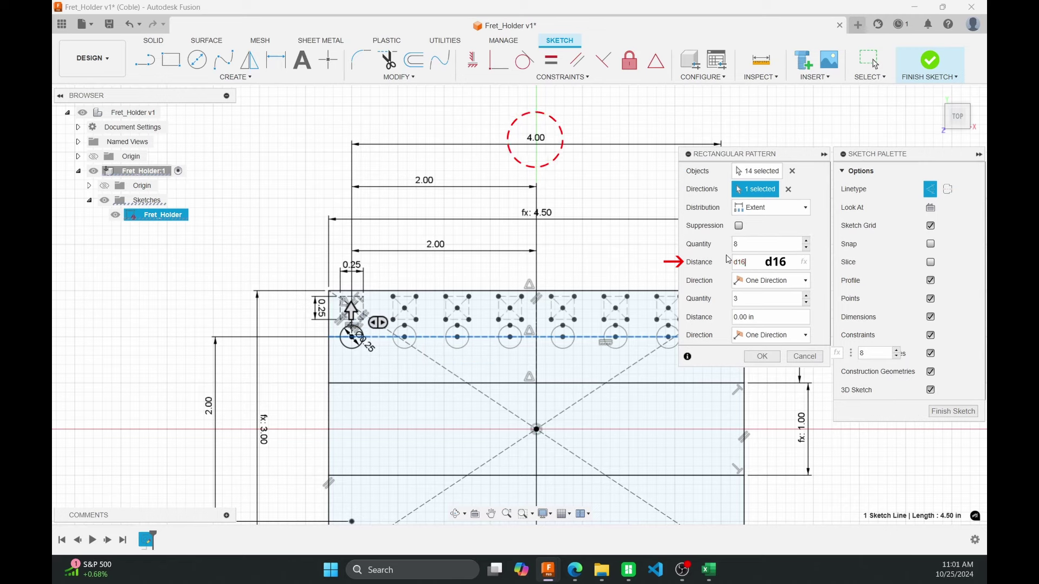
Spread the pattern into 3 rows downward at -1.20 in
{"action": "middle_click_drag", "start_coordinate": [455, 335], "coordinate": [401, 337]}
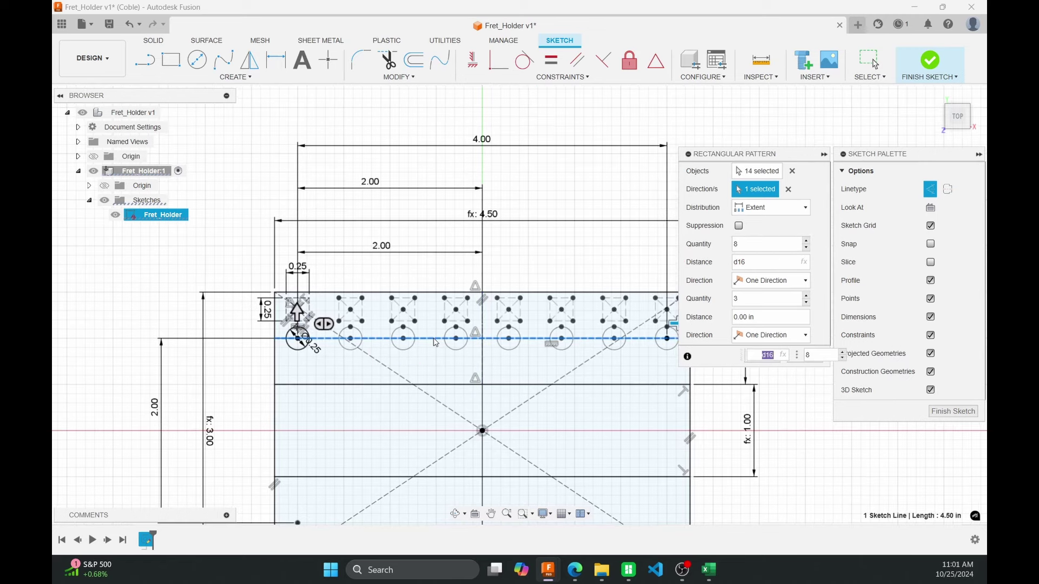
{"action": "middle_click_drag", "start_coordinate": [496, 372], "coordinate": [461, 379]}
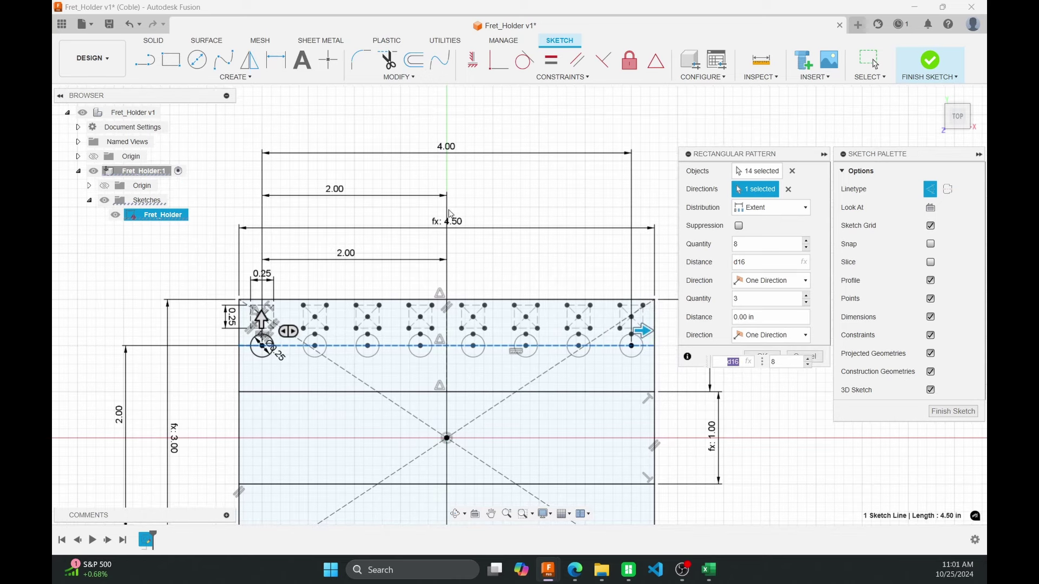
{"action": "middle_click_drag", "start_coordinate": [448, 335], "coordinate": [461, 276]}
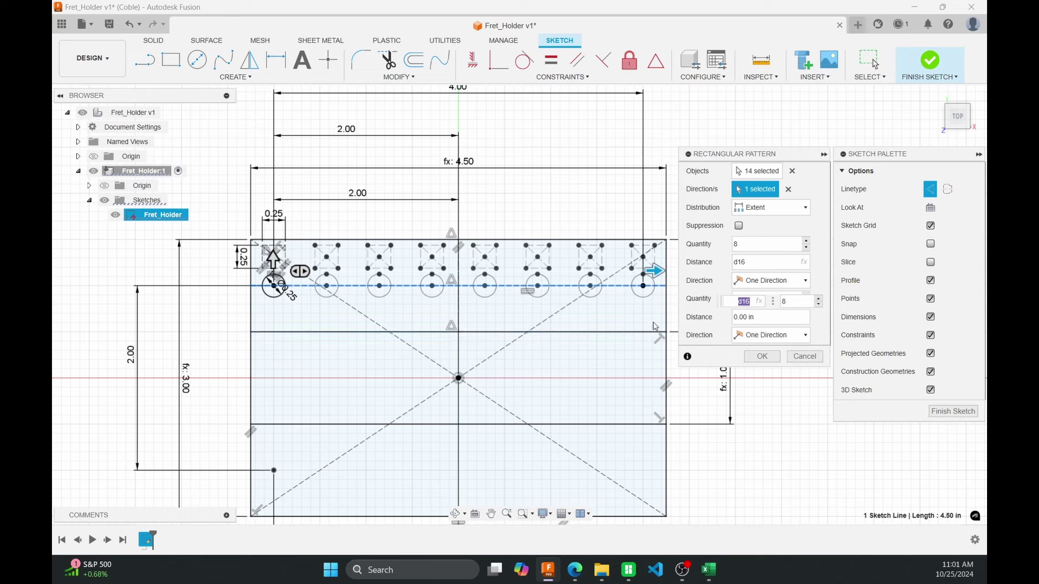
{"action": "left_click_drag", "start_coordinate": [274, 261], "coordinate": [287, 379]}
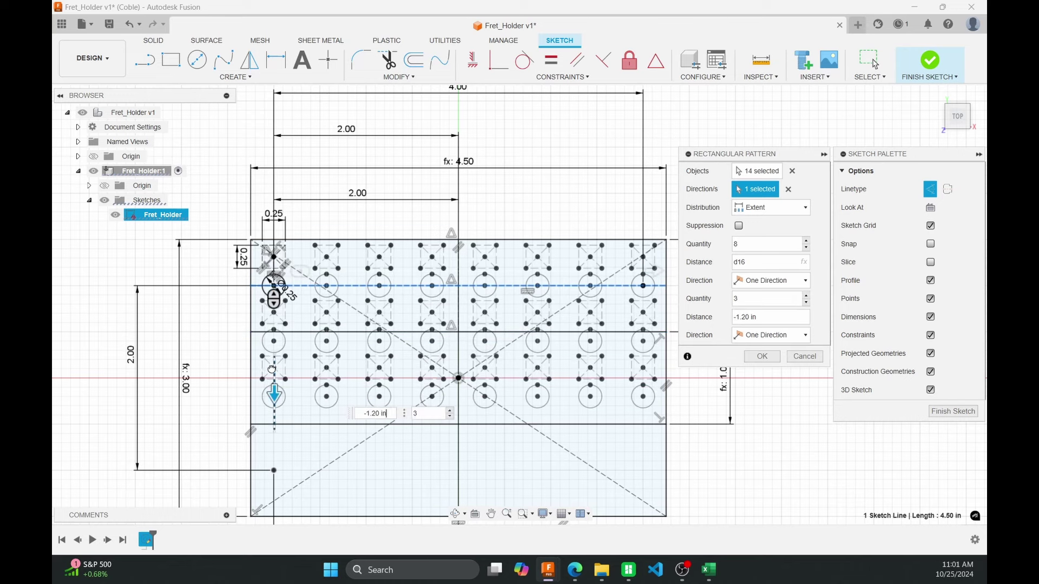
Drive the row spacing with -d17 and apply the 8 × 3 hole-and-square pattern
{"action": "left_click", "coordinate": [752, 317]}
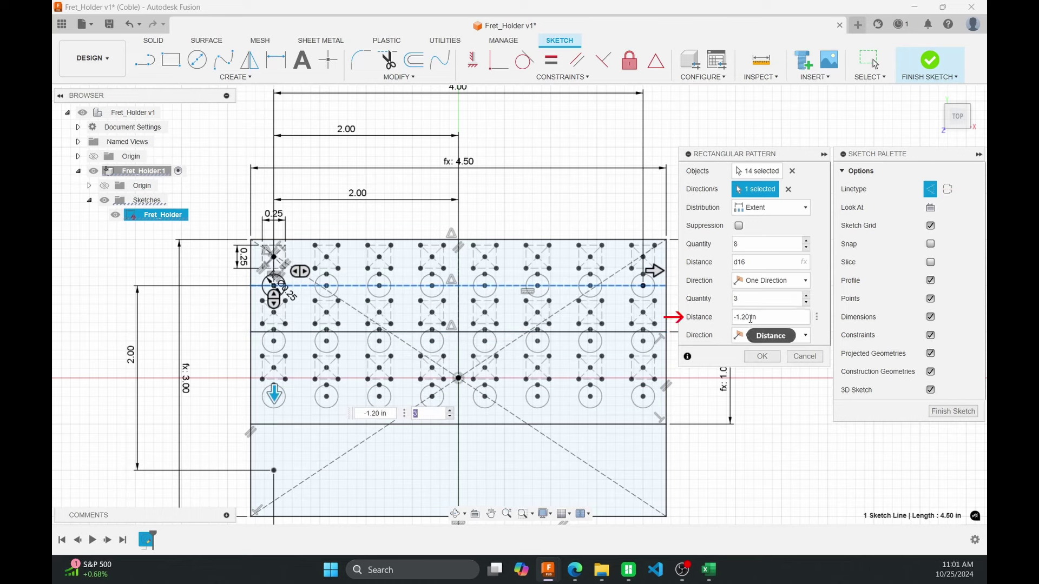
{"action": "key", "text": "BackSpace"}
{"action": "type", "text": "d17"}
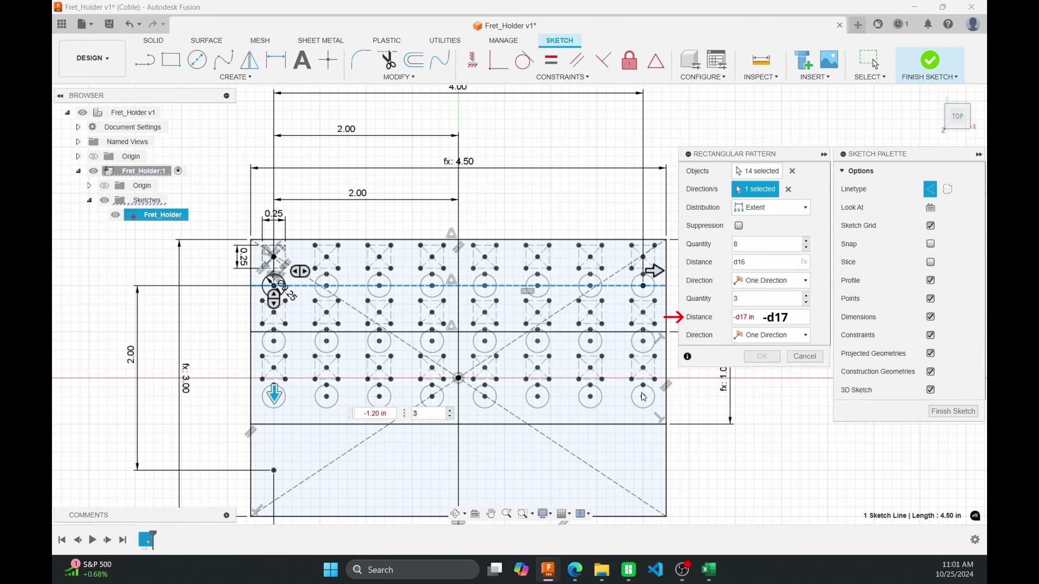
{"action": "scroll", "coordinate": [492, 397], "scroll_direction": "down", "scroll_amount": 2}
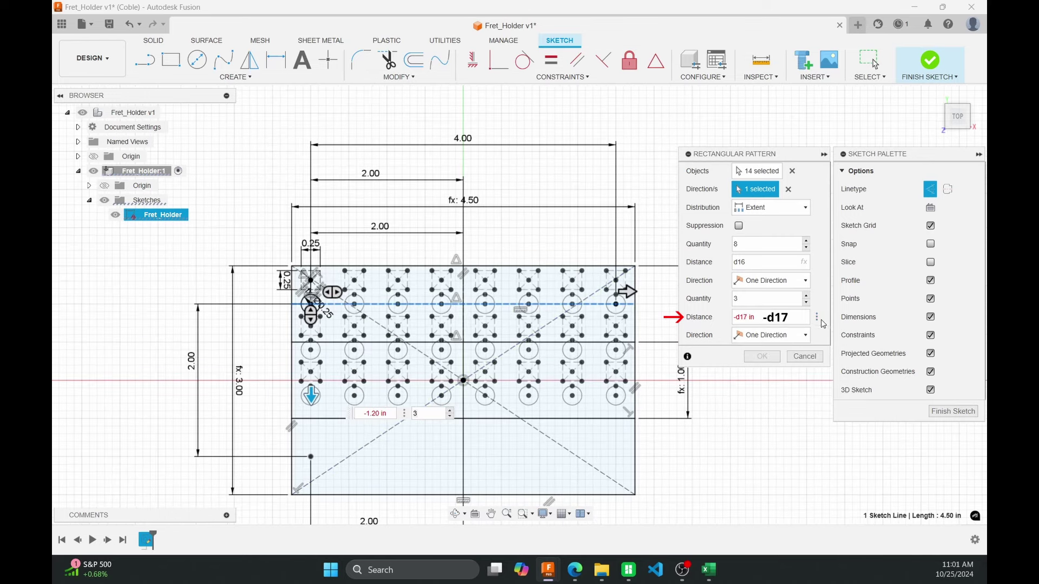
{"action": "key", "text": "Return"}
{"action": "left_click", "coordinate": [828, 284]}
{"action": "key", "text": "Tab"}
{"action": "type", "text": "d17"}
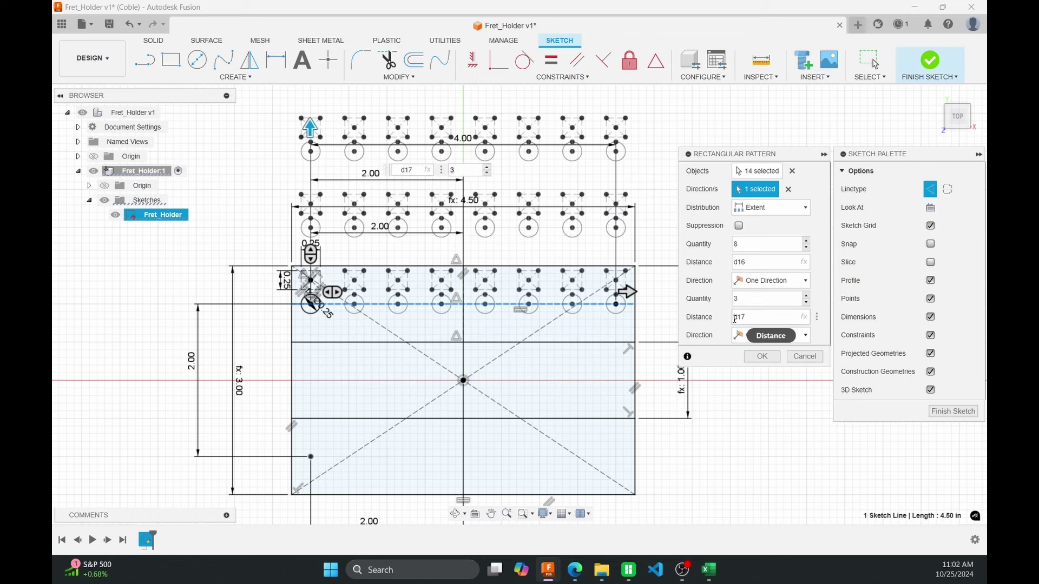
{"action": "left_click", "coordinate": [764, 355]}
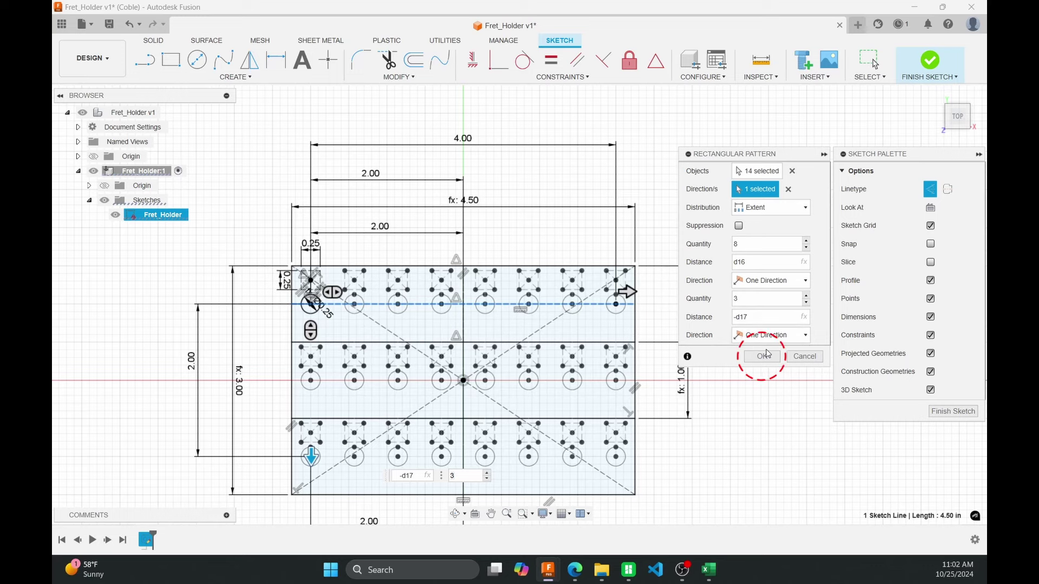
{"action": "middle_click_drag", "start_coordinate": [617, 427], "coordinate": [690, 398]}
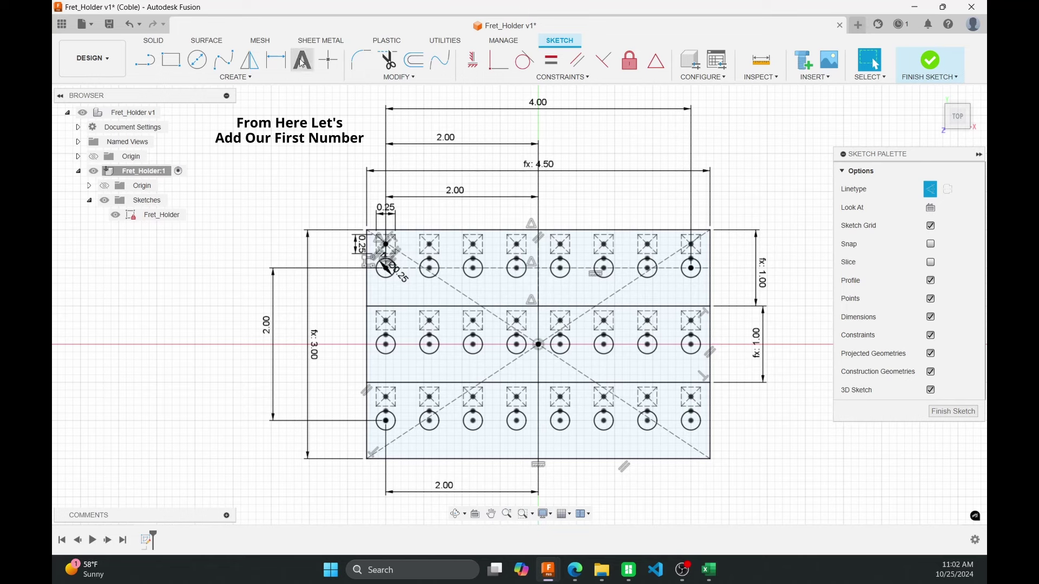
Create a text box over the first guide square containing the number 1
{"action": "left_click", "coordinate": [237, 79]}
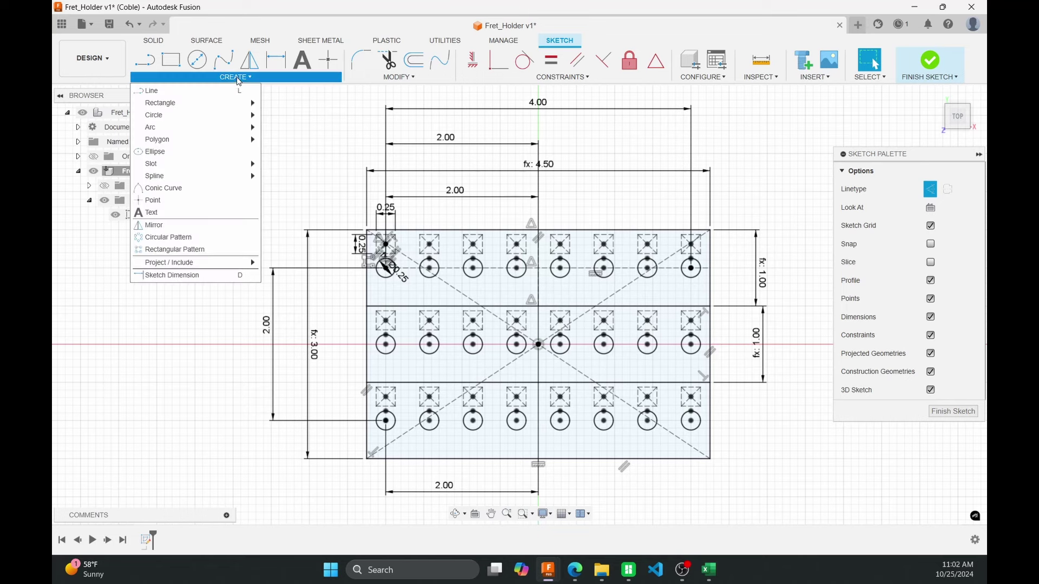
{"action": "left_click", "coordinate": [220, 213]}
{"action": "scroll", "coordinate": [486, 194], "scroll_direction": "up", "scroll_amount": 3}
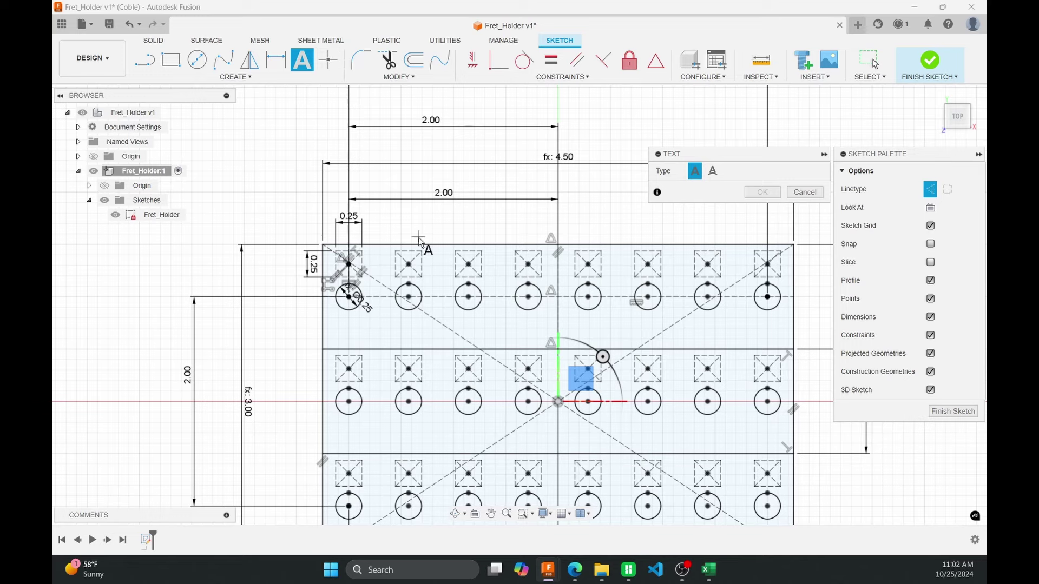
{"action": "scroll", "coordinate": [370, 319], "scroll_direction": "up", "scroll_amount": 3}
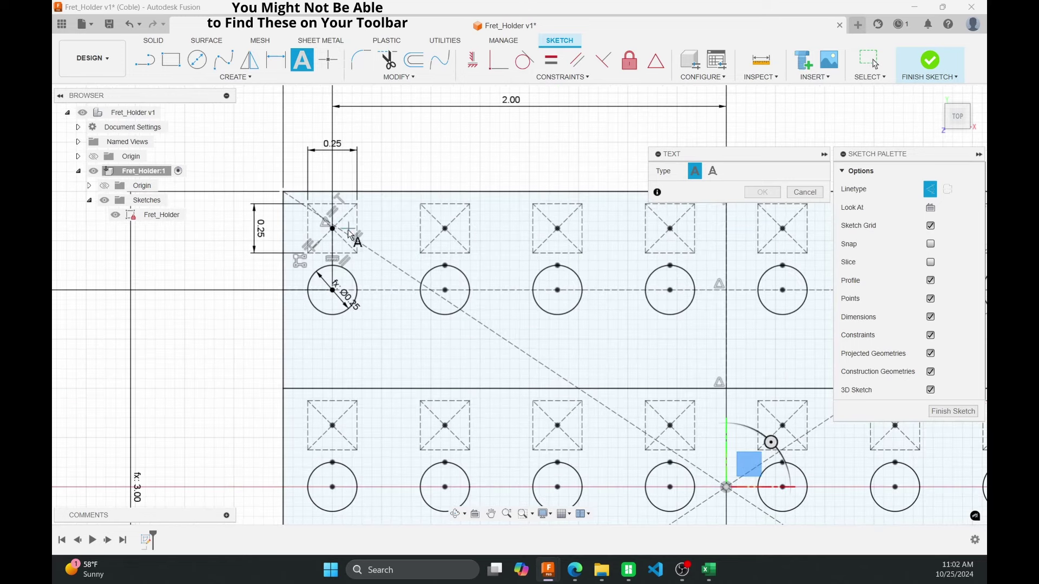
{"action": "left_click", "coordinate": [308, 205]}
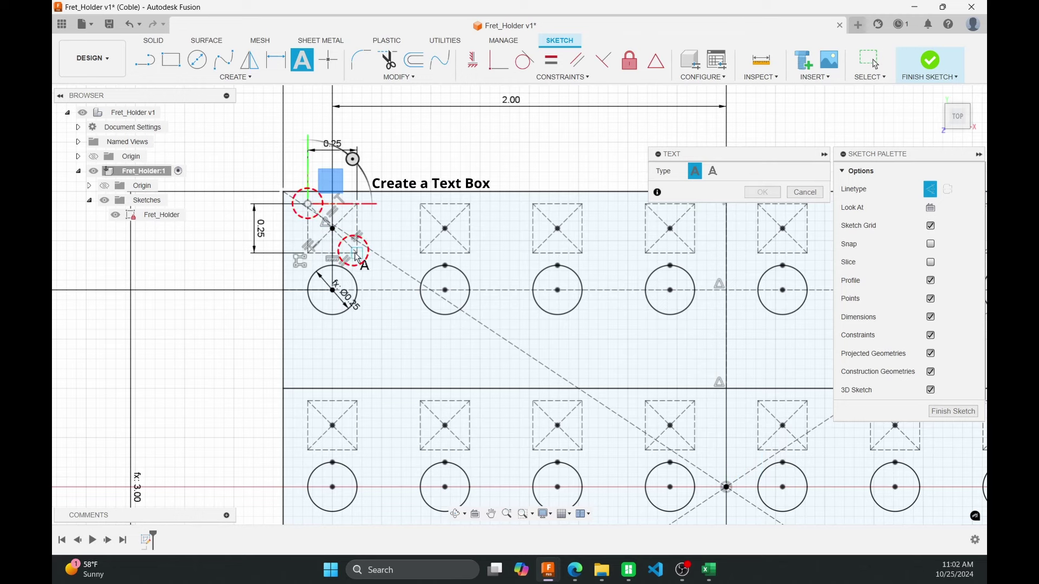
{"action": "left_click", "coordinate": [356, 254]}
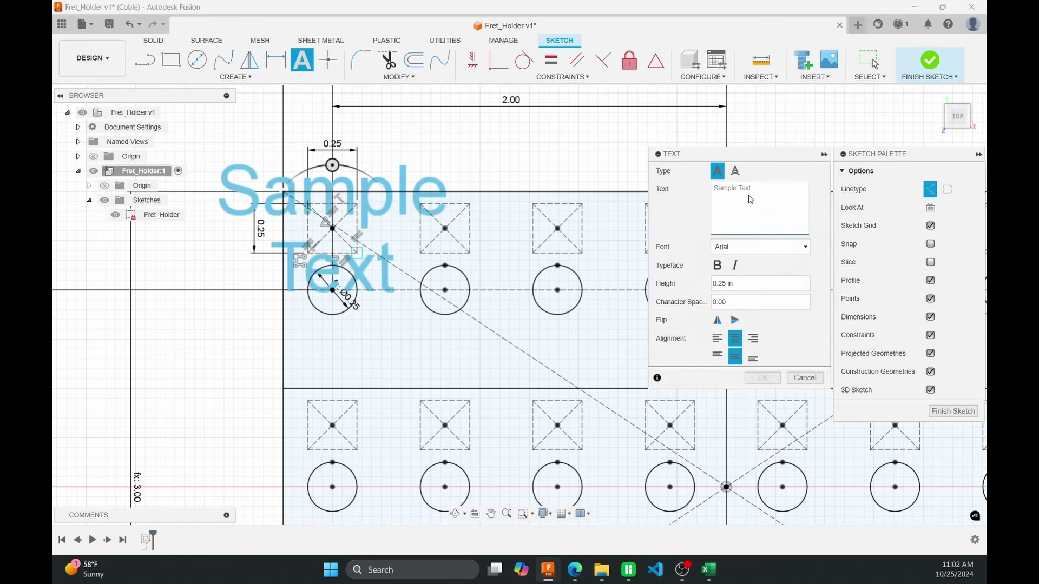
{"action": "type", "text": "1"}
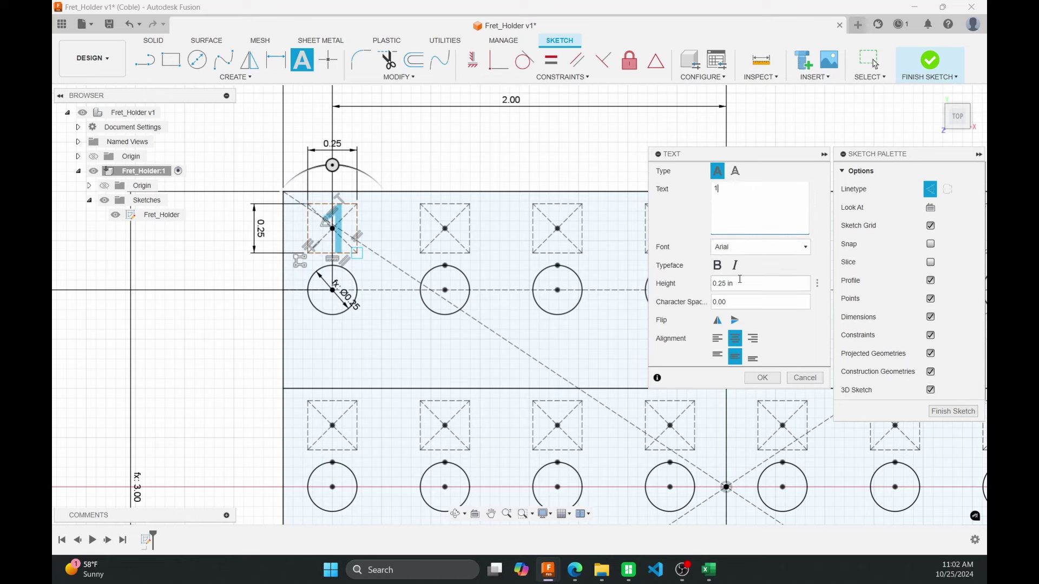
Set the text height to the Text_Height parameter, centre it, and confirm
{"action": "left_click_drag", "start_coordinate": [737, 284], "coordinate": [672, 291]}
{"action": "type", "text": "tez"}
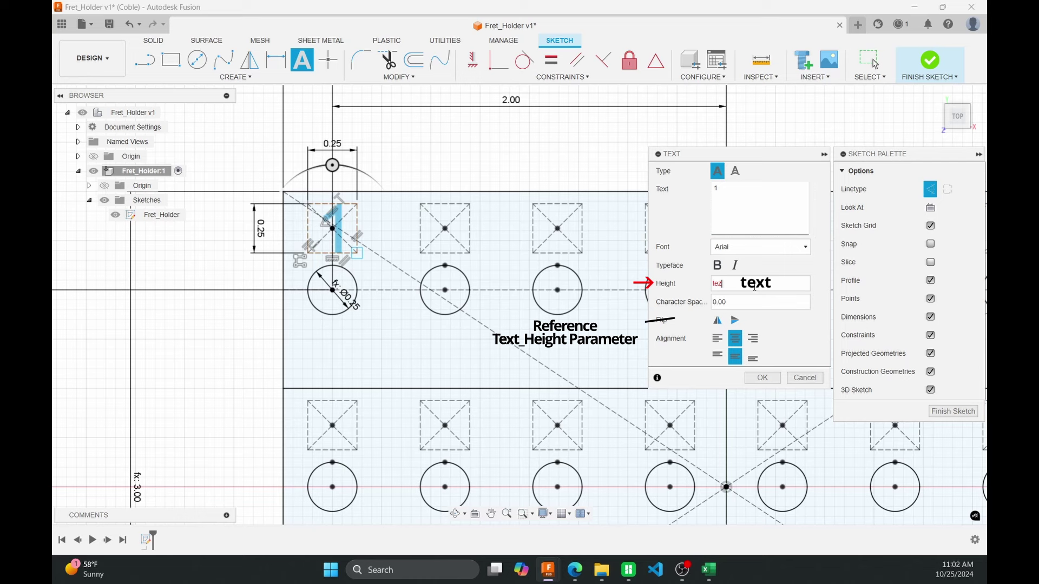
{"action": "key", "text": "BackSpace"}
{"action": "type", "text": "xt"}
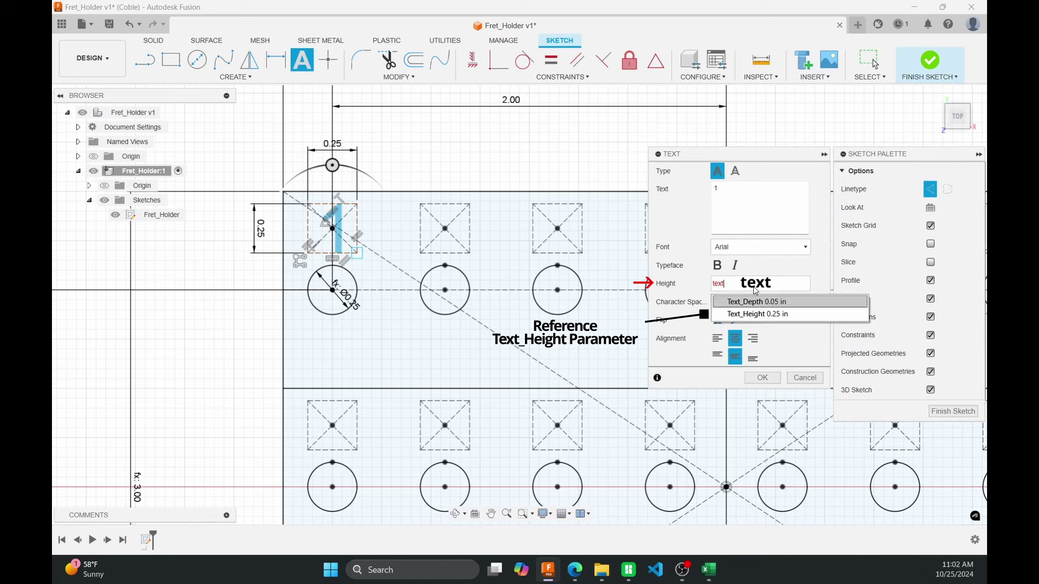
{"action": "left_click", "coordinate": [774, 313]}
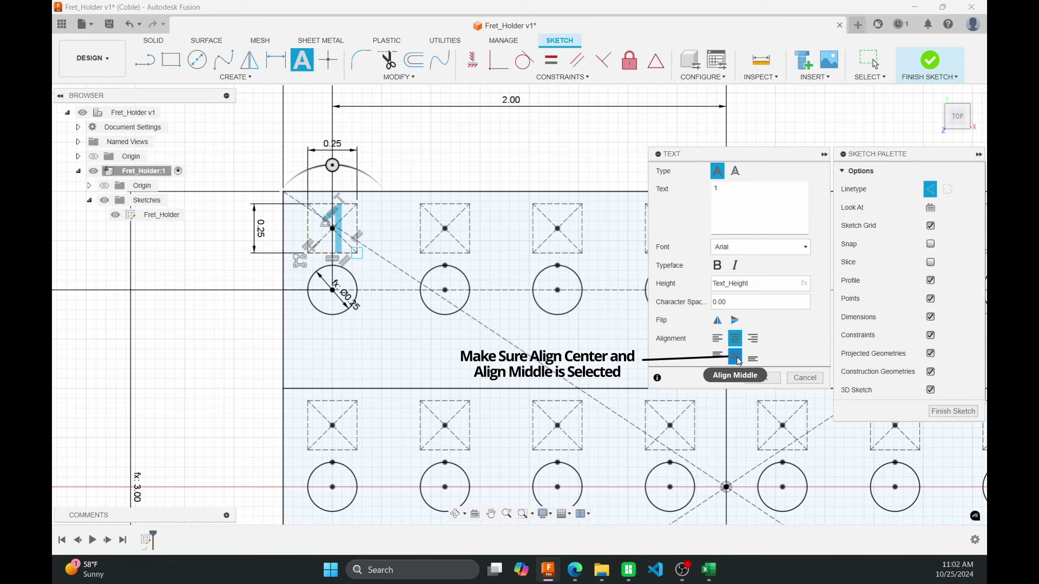
{"action": "left_click", "coordinate": [757, 379]}
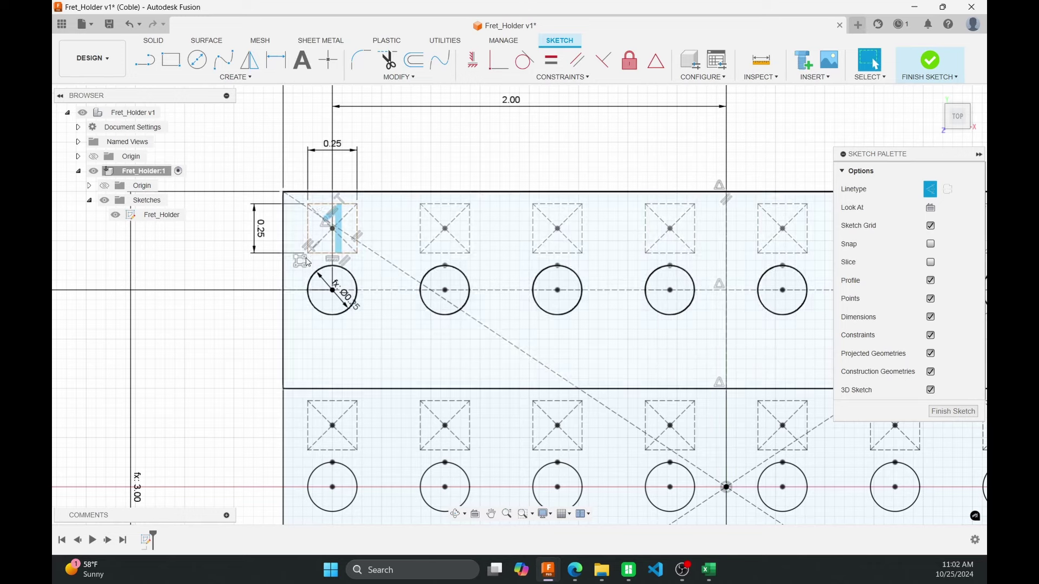
Constrain the number 1 text box upright and fit the view to show numbers 1–24
{"action": "scroll", "coordinate": [316, 216], "scroll_direction": "up", "scroll_amount": 2}
{"action": "scroll", "coordinate": [316, 217], "scroll_direction": "up", "scroll_amount": 2}
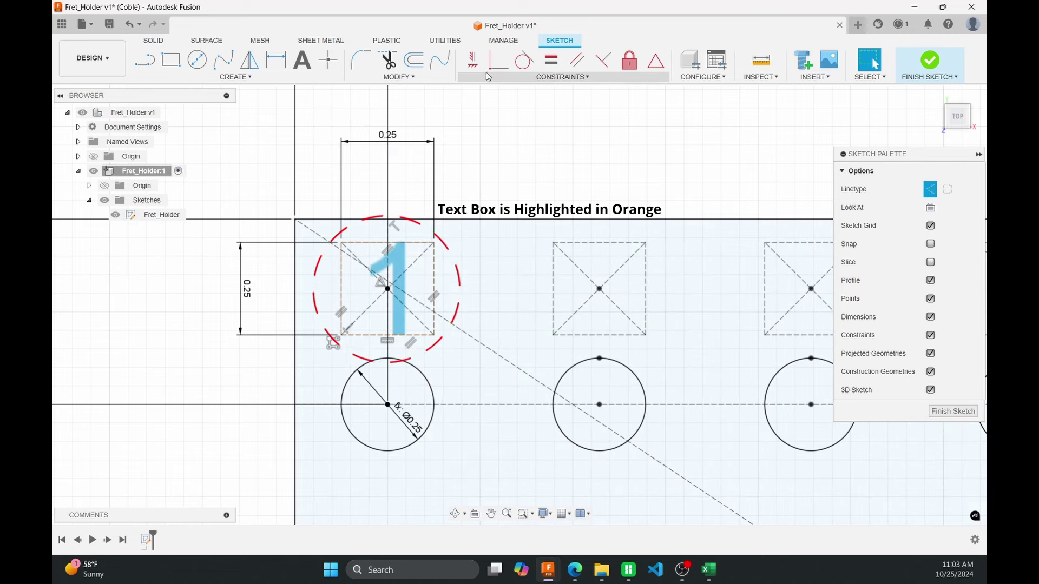
{"action": "left_click", "coordinate": [472, 60]}
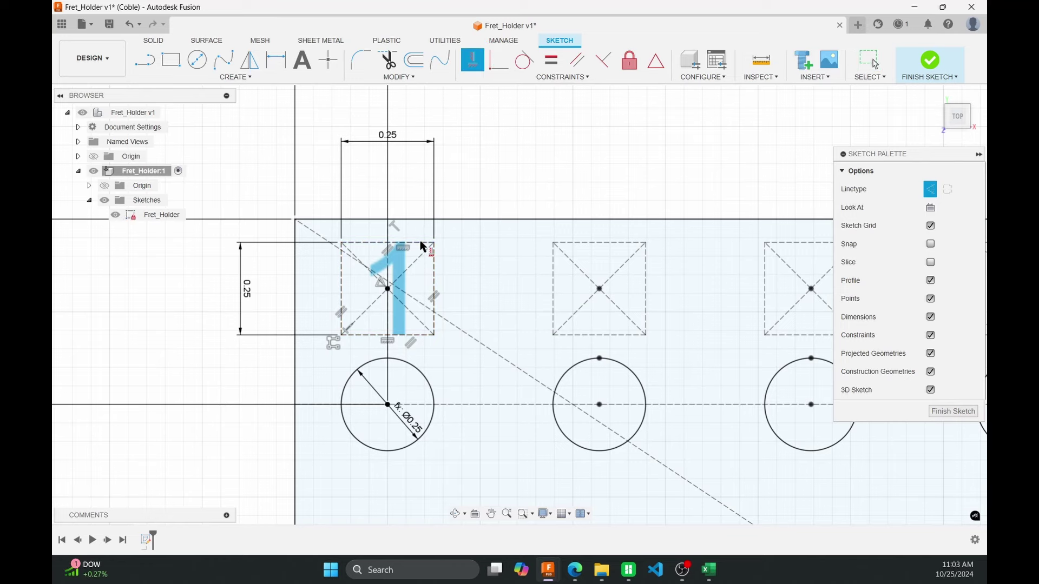
{"action": "scroll", "coordinate": [422, 247], "scroll_direction": "down", "scroll_amount": 2}
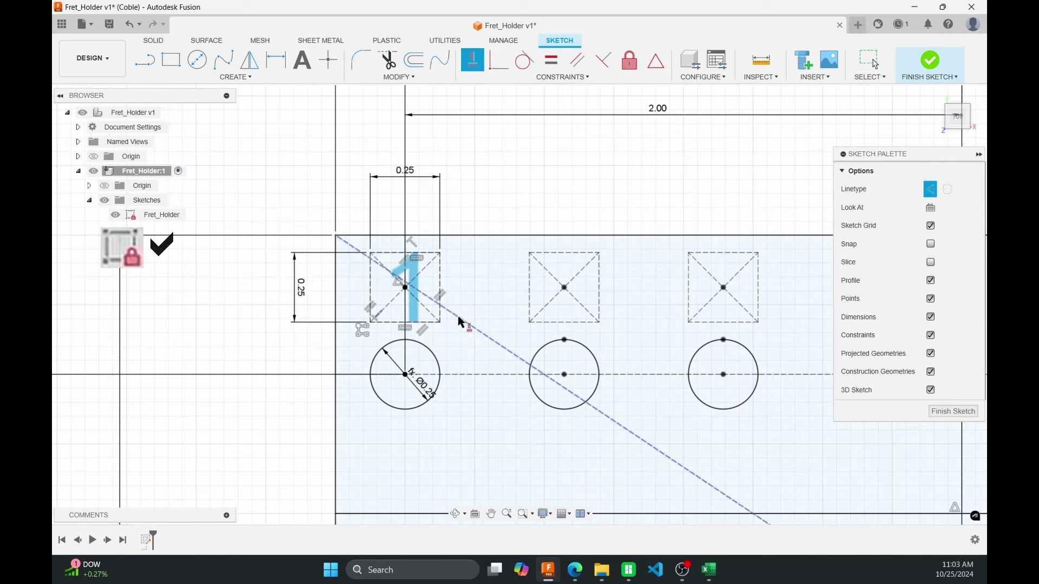
{"action": "key", "text": "Escape"}
{"action": "key", "text": "F6"}
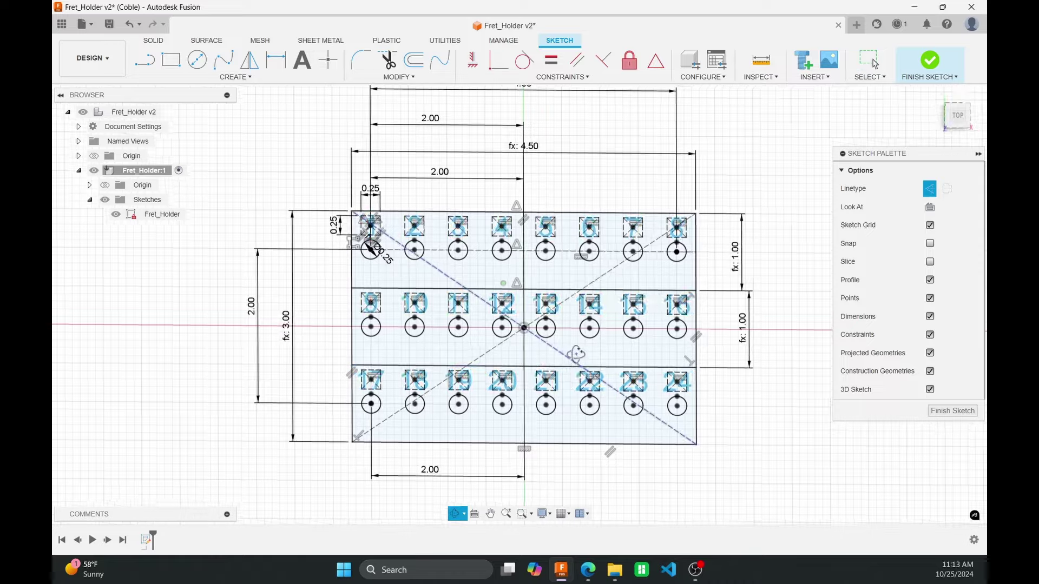
Return to the top view and finish the sketch
{"action": "middle_click_drag", "start_coordinate": [586, 305], "coordinate": [596, 330], "text": "shift"}
{"action": "left_click", "coordinate": [929, 207]}
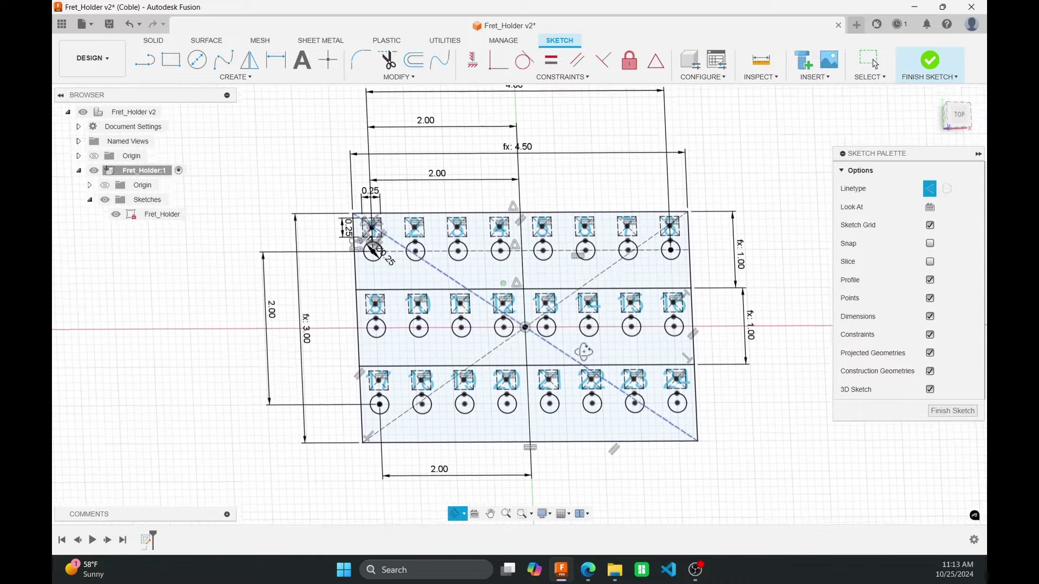
{"action": "left_click", "coordinate": [950, 413]}
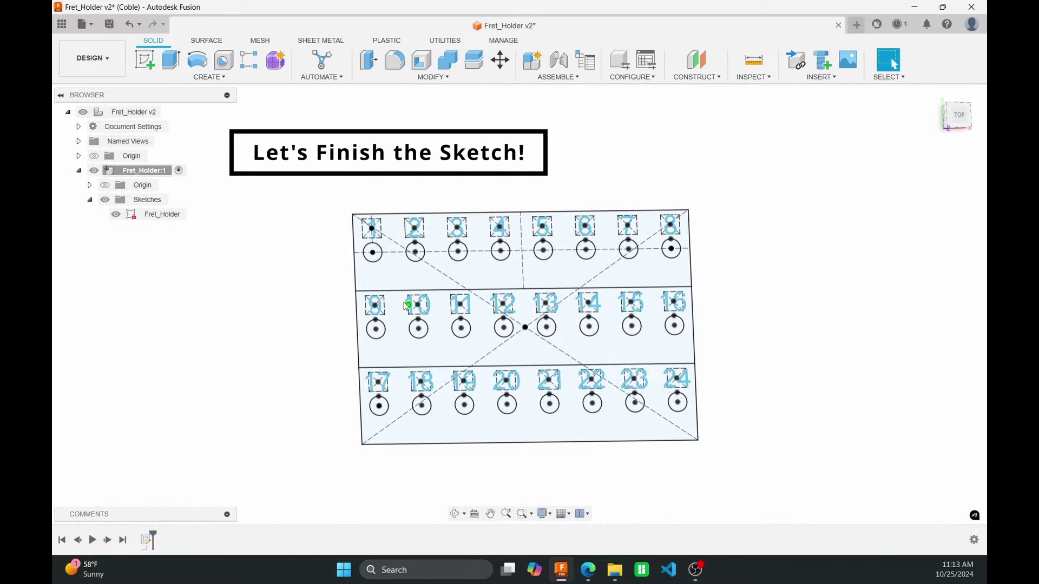
{"action": "scroll", "coordinate": [264, 303], "scroll_direction": "down", "scroll_amount": 2}
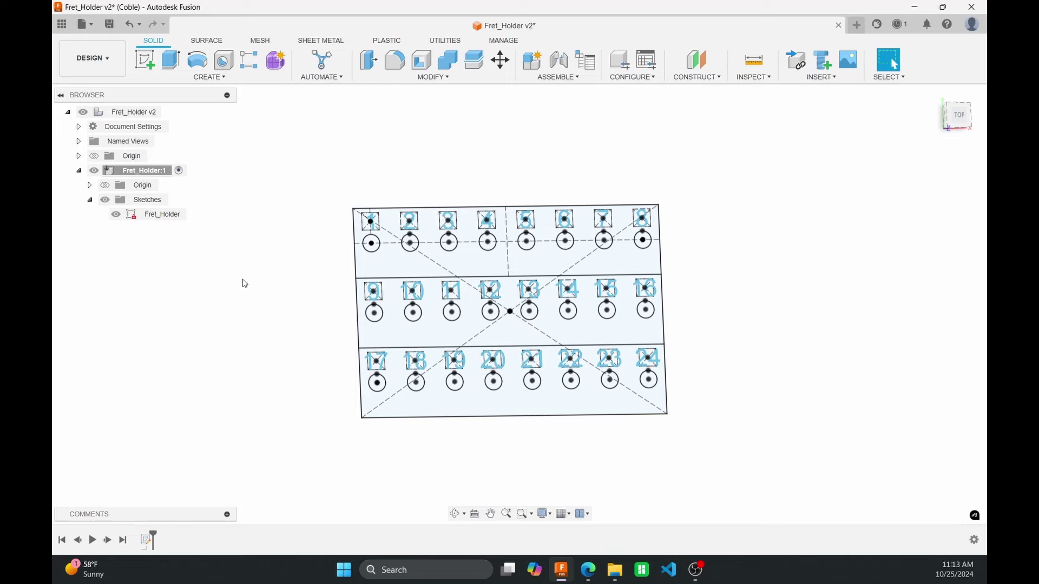
Extrude the top band profile together with its eight hole circles
{"action": "key", "text": "e"}
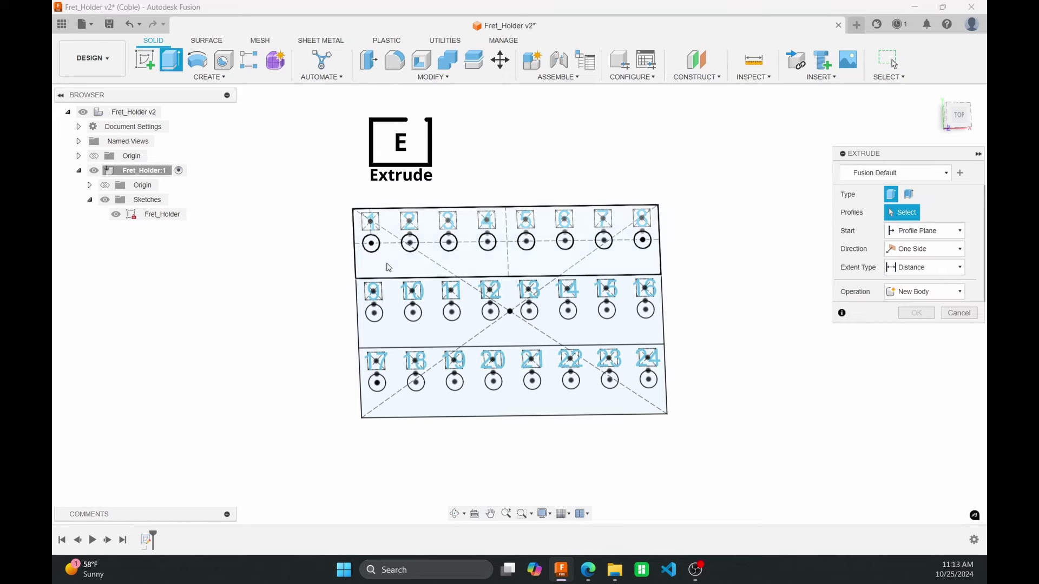
{"action": "left_click", "coordinate": [455, 261]}
{"action": "scroll", "coordinate": [458, 272], "scroll_direction": "up", "scroll_amount": 2}
{"action": "scroll", "coordinate": [458, 272], "scroll_direction": "up", "scroll_amount": 2}
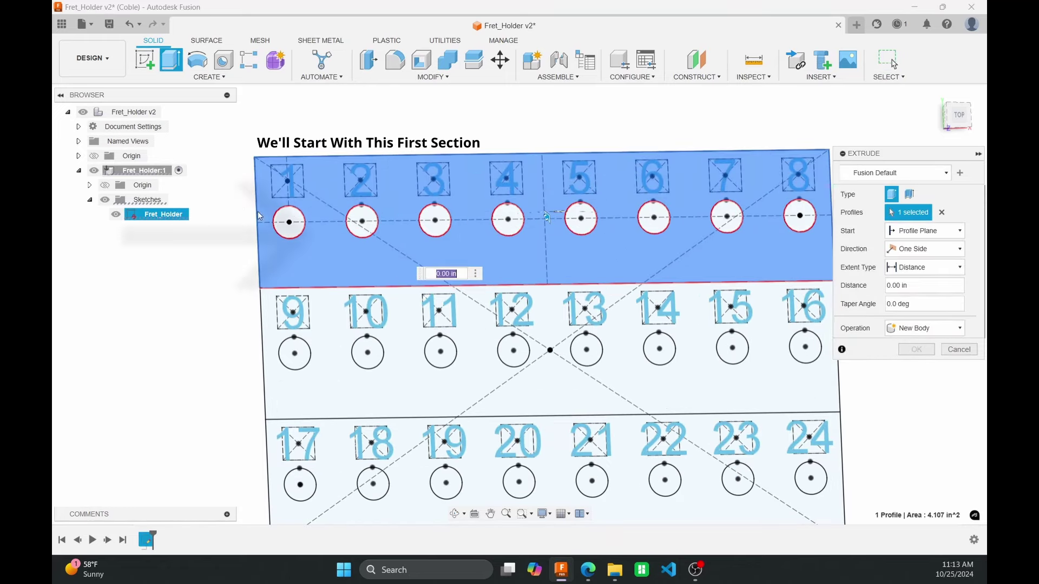
{"action": "left_click", "coordinate": [289, 223]}
{"action": "left_click", "coordinate": [361, 222]}
{"action": "left_click", "coordinate": [435, 220]}
{"action": "left_click", "coordinate": [507, 220]}
{"action": "left_click", "coordinate": [581, 218]}
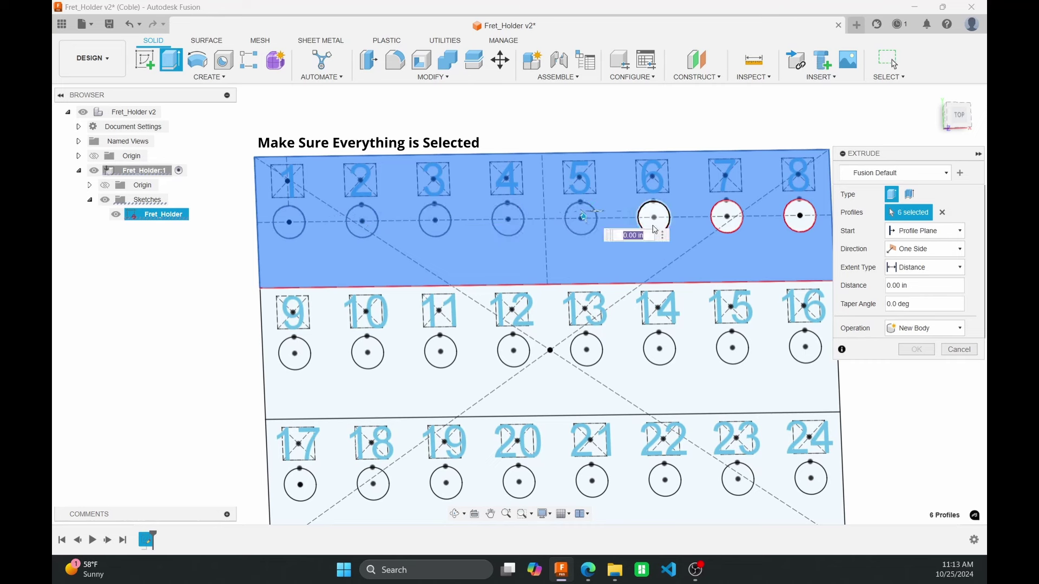
{"action": "left_click", "coordinate": [654, 217]}
{"action": "left_click", "coordinate": [726, 217]}
{"action": "left_click", "coordinate": [800, 216]}
Set the extrusion distance to Block_Height and create it as a new body
{"action": "scroll", "coordinate": [779, 330], "scroll_direction": "down", "scroll_amount": 3}
{"action": "middle_click_drag", "start_coordinate": [779, 332], "coordinate": [683, 345]}
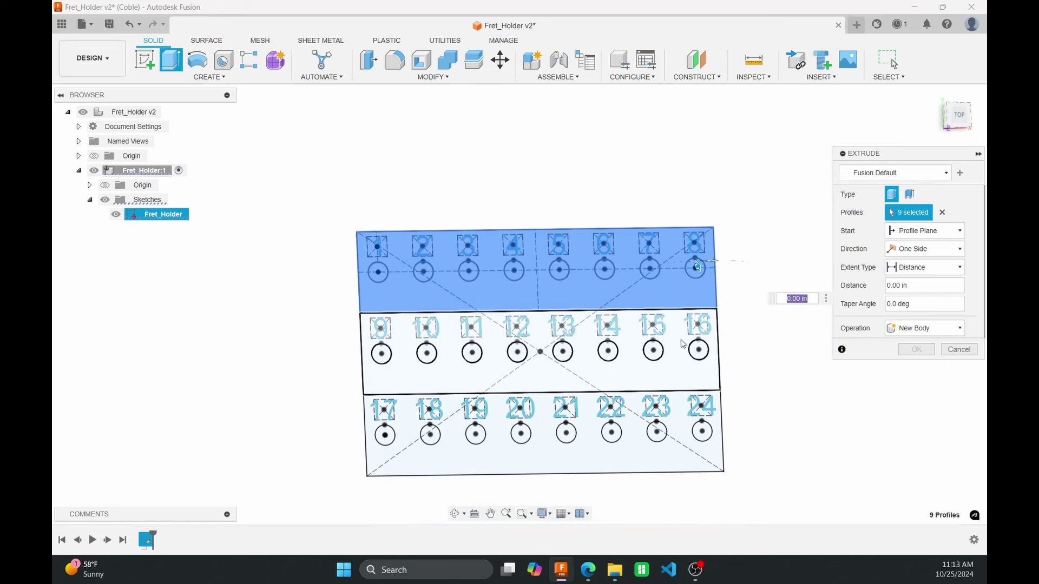
{"action": "type", "text": "block"}
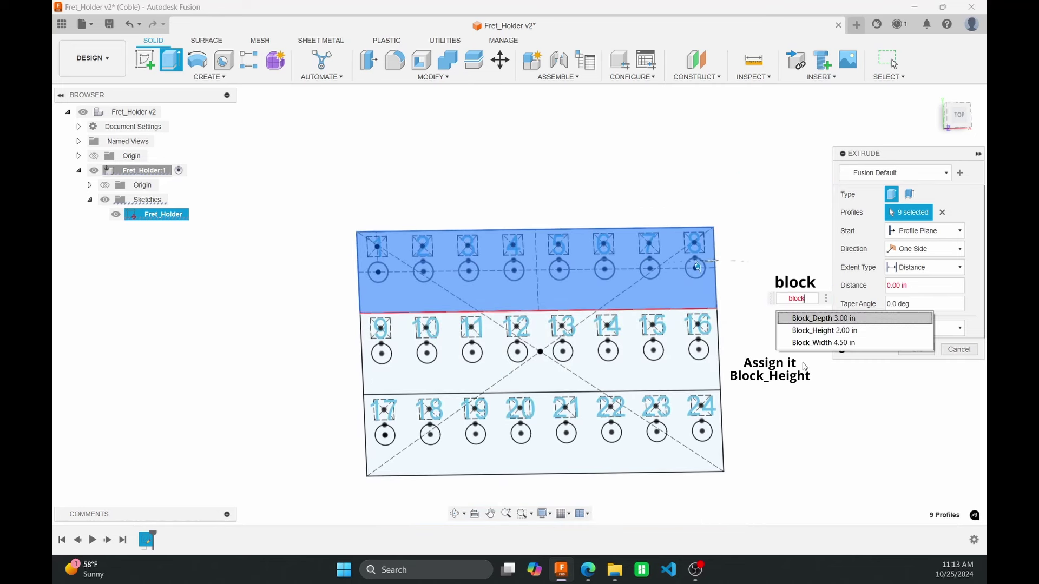
{"action": "left_click", "coordinate": [821, 335]}
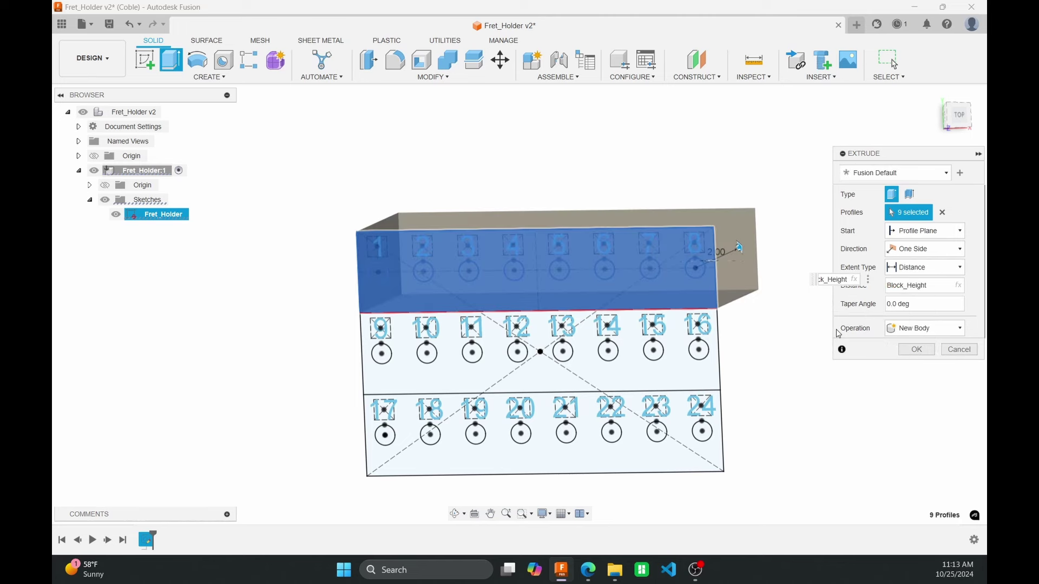
{"action": "key", "text": "Return"}
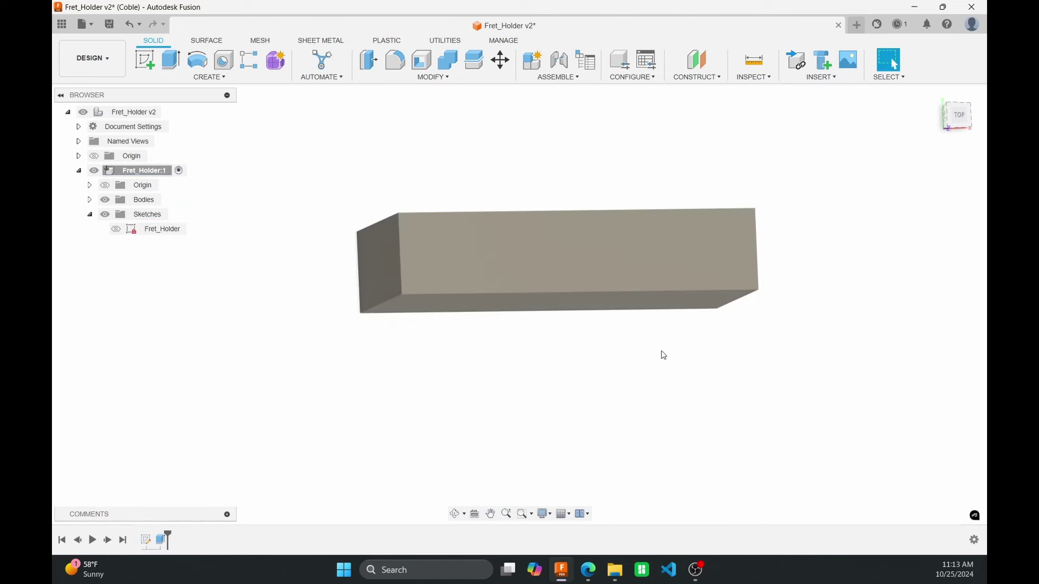
Show the hidden Fret_Holder sketch again
{"action": "left_click", "coordinate": [116, 229]}
{"action": "middle_click_drag", "start_coordinate": [243, 309], "coordinate": [239, 281]}
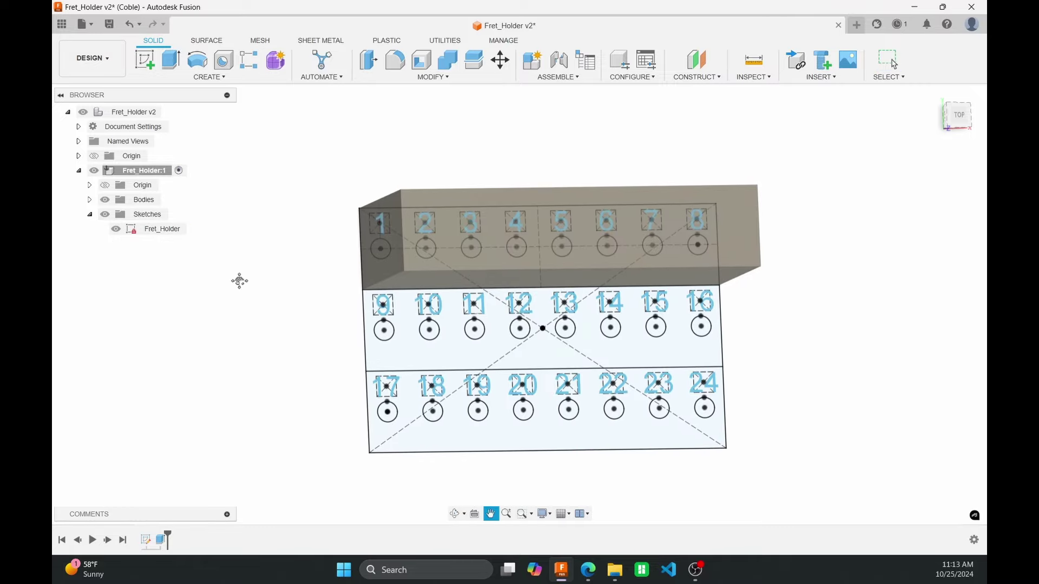
{"action": "scroll", "coordinate": [352, 341], "scroll_direction": "up", "scroll_amount": 2}
Extrude the middle band profile with holes 9 through 16
{"action": "key", "text": "e"}
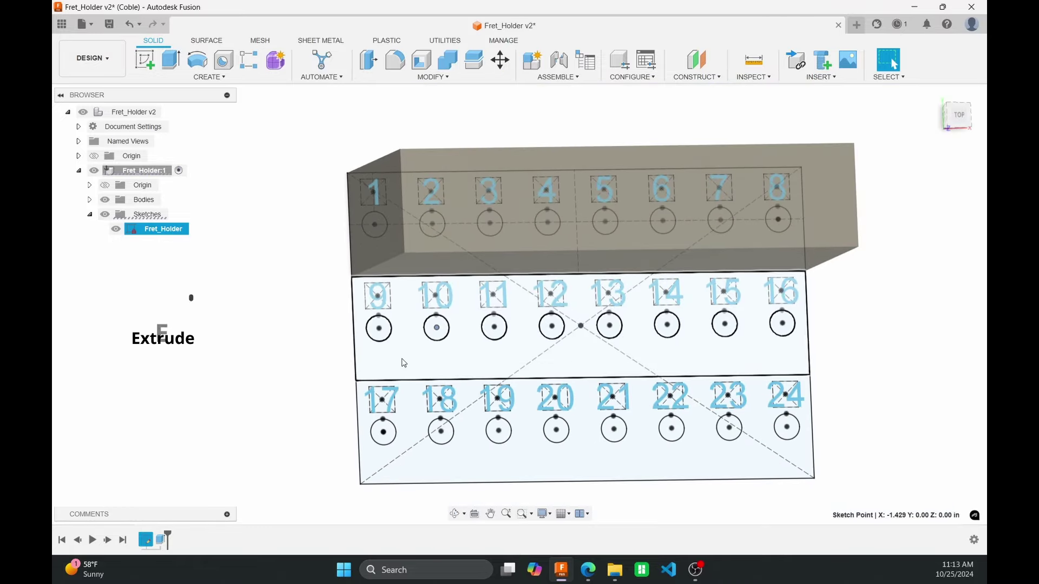
{"action": "scroll", "coordinate": [425, 372], "scroll_direction": "up", "scroll_amount": 2}
{"action": "scroll", "coordinate": [425, 372], "scroll_direction": "up", "scroll_amount": 1}
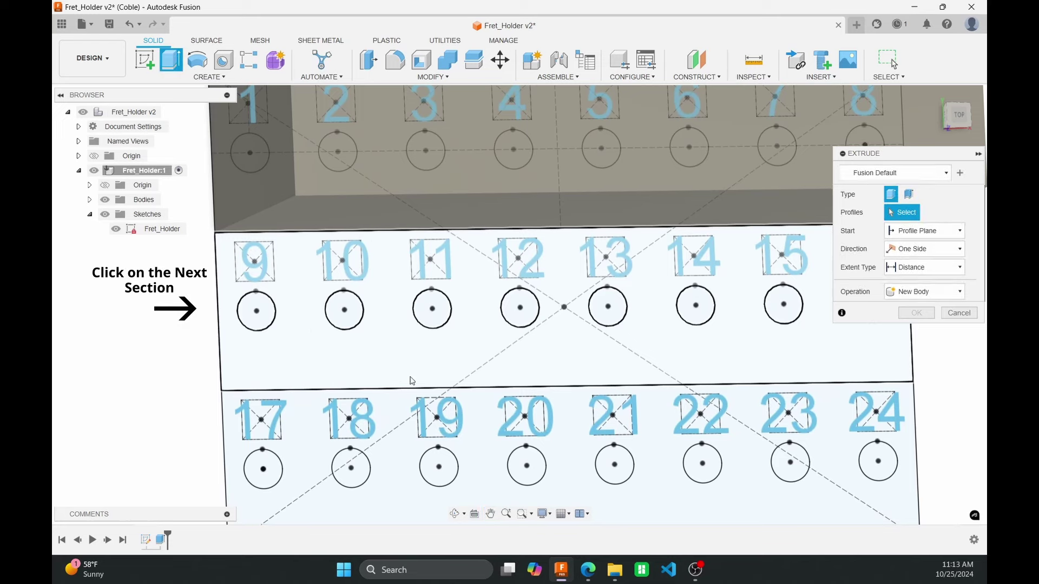
{"action": "left_click", "coordinate": [256, 311]}
{"action": "left_click", "coordinate": [303, 341]}
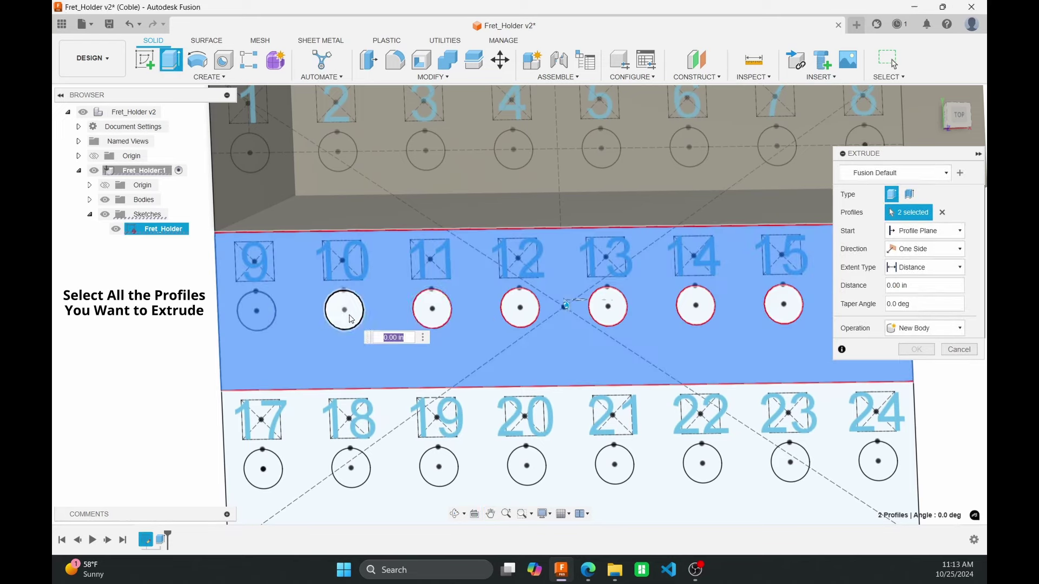
{"action": "left_click", "coordinate": [344, 310]}
{"action": "left_click", "coordinate": [431, 309]}
{"action": "left_click", "coordinate": [520, 307]}
{"action": "left_click", "coordinate": [609, 307]}
{"action": "left_click", "coordinate": [696, 305]}
{"action": "left_click", "coordinate": [784, 304]}
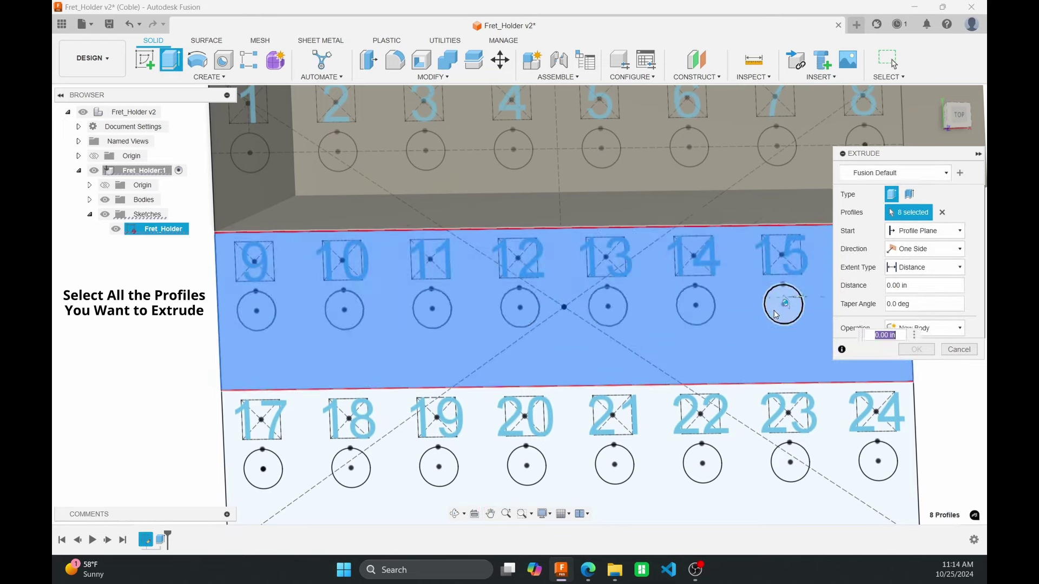
{"action": "scroll", "coordinate": [783, 305], "scroll_direction": "down", "scroll_amount": 2}
{"action": "middle_click_drag", "start_coordinate": [723, 312], "coordinate": [605, 328]}
{"action": "left_click", "coordinate": [726, 320]}
{"action": "scroll", "coordinate": [680, 339], "scroll_direction": "down", "scroll_amount": 2}
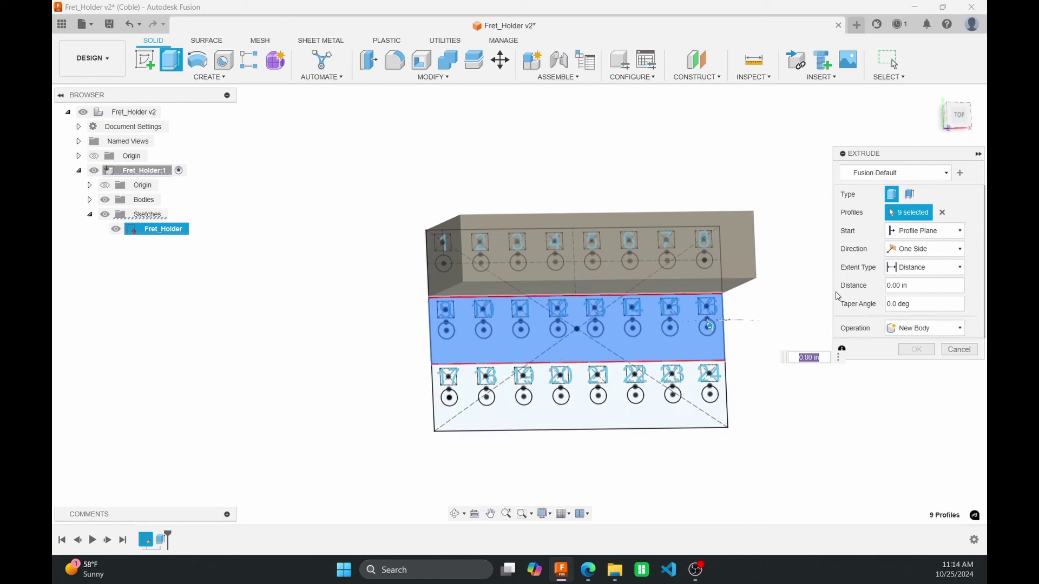
Set the distance to Block_Height-Step_Height and join the middle step to the body
{"action": "type", "text": "block"}
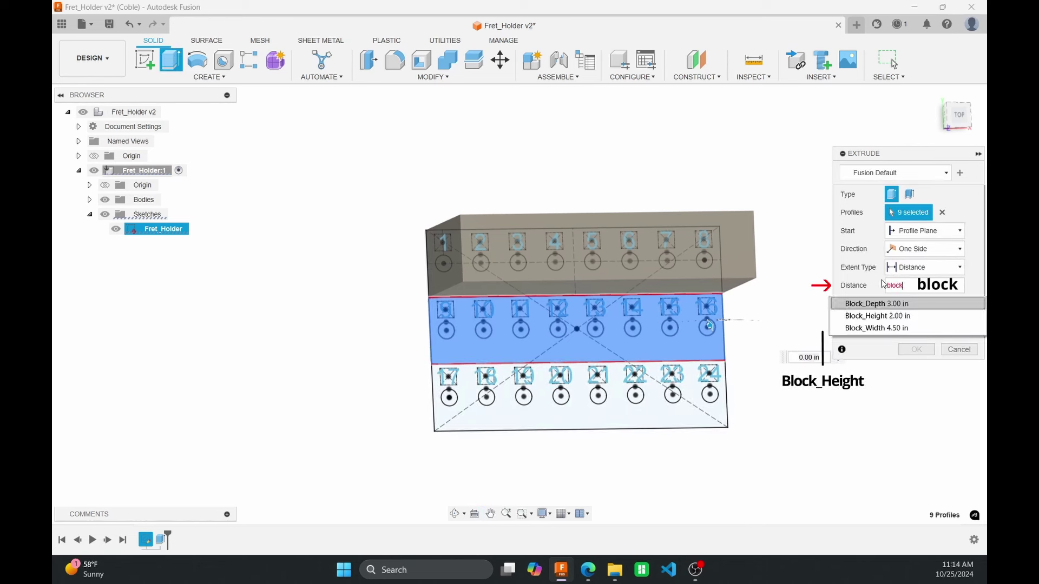
{"action": "left_click", "coordinate": [905, 315]}
{"action": "type", "text": "-"}
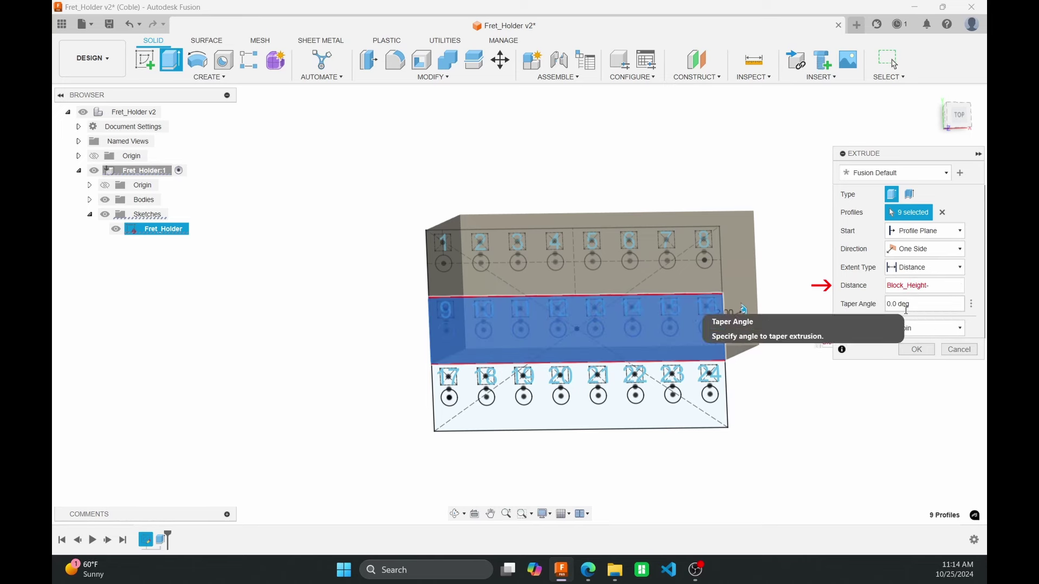
{"action": "type", "text": "ste"}
{"action": "left_click", "coordinate": [907, 315]}
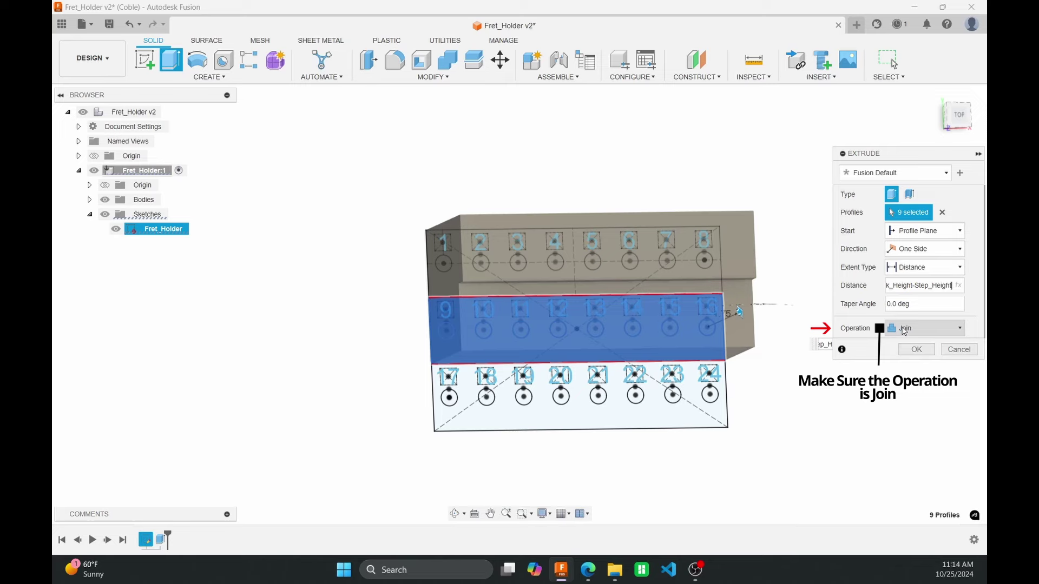
{"action": "left_click", "coordinate": [916, 349]}
{"action": "middle_click_drag", "start_coordinate": [542, 368], "coordinate": [383, 364], "text": "shift"}
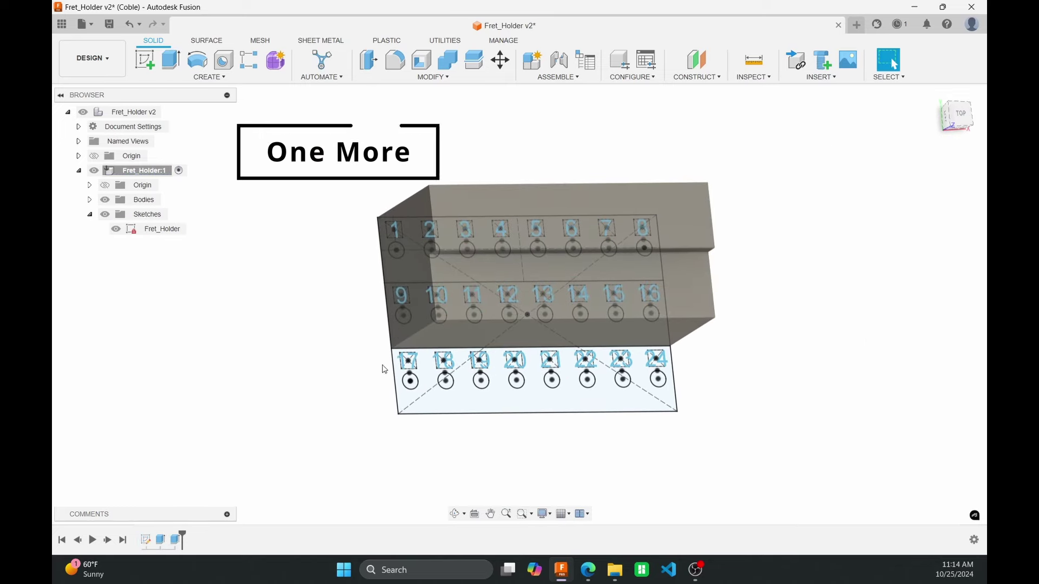
Extrude the bottom band profile with its row of hole profiles
{"action": "key", "text": "e"}
{"action": "left_click", "coordinate": [439, 399]}
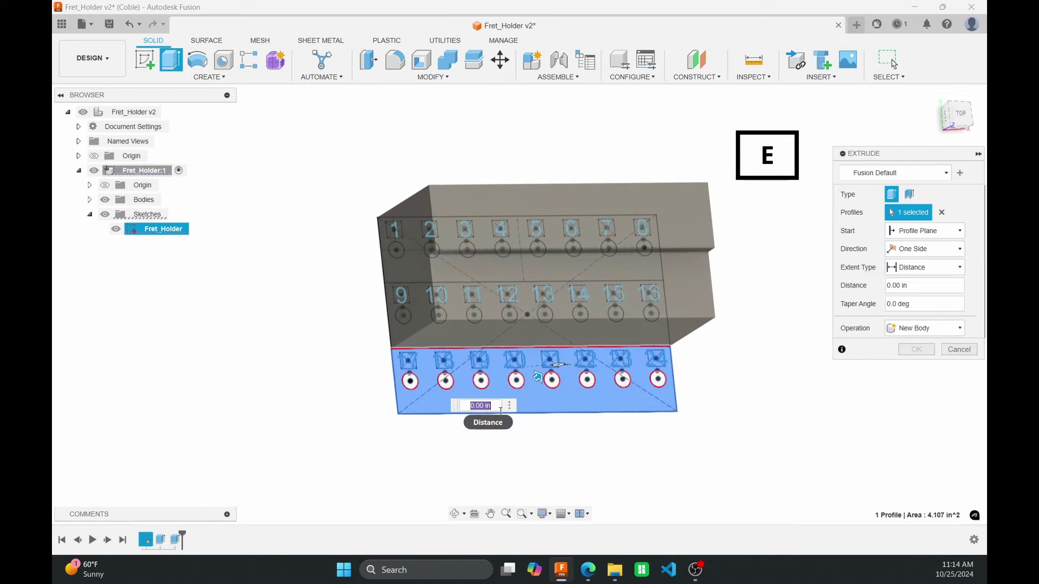
{"action": "scroll", "coordinate": [392, 383], "scroll_direction": "up", "scroll_amount": 5}
{"action": "left_click", "coordinate": [390, 369]}
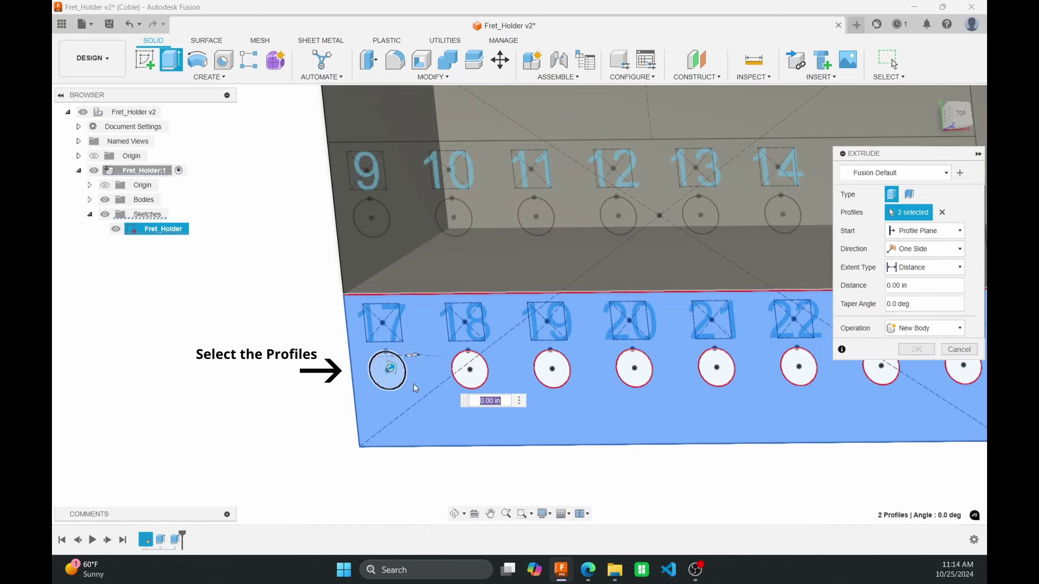
{"action": "left_click", "coordinate": [470, 370]}
{"action": "scroll", "coordinate": [470, 370], "scroll_direction": "down", "scroll_amount": 2}
{"action": "left_click", "coordinate": [397, 372]}
{"action": "left_click", "coordinate": [475, 371]}
{"action": "left_click", "coordinate": [557, 368]}
{"action": "left_click", "coordinate": [636, 368]}
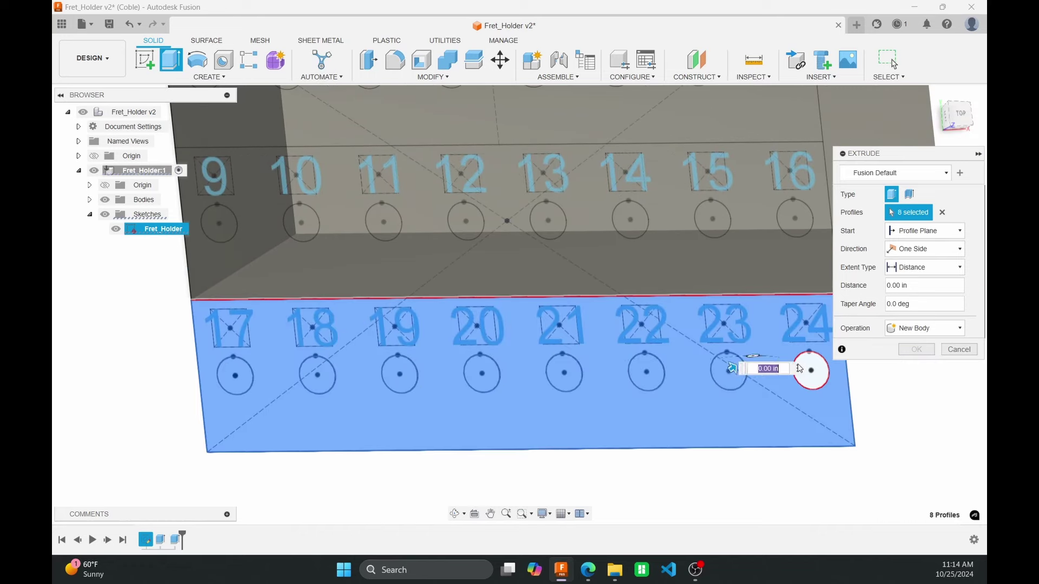
{"action": "left_click", "coordinate": [807, 367]}
{"action": "scroll", "coordinate": [774, 400], "scroll_direction": "down", "scroll_amount": 2}
Set the distance to Block_Height-Step_Height*2 and join the lowest tier
{"action": "left_click", "coordinate": [899, 286]}
{"action": "type", "text": "block"}
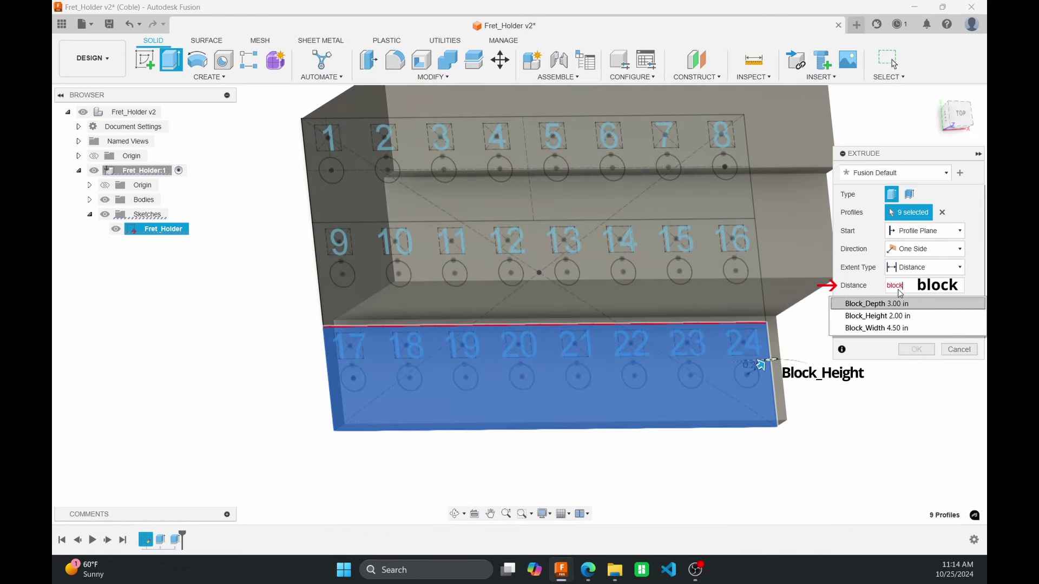
{"action": "left_click", "coordinate": [894, 316]}
{"action": "type", "text": "-"}
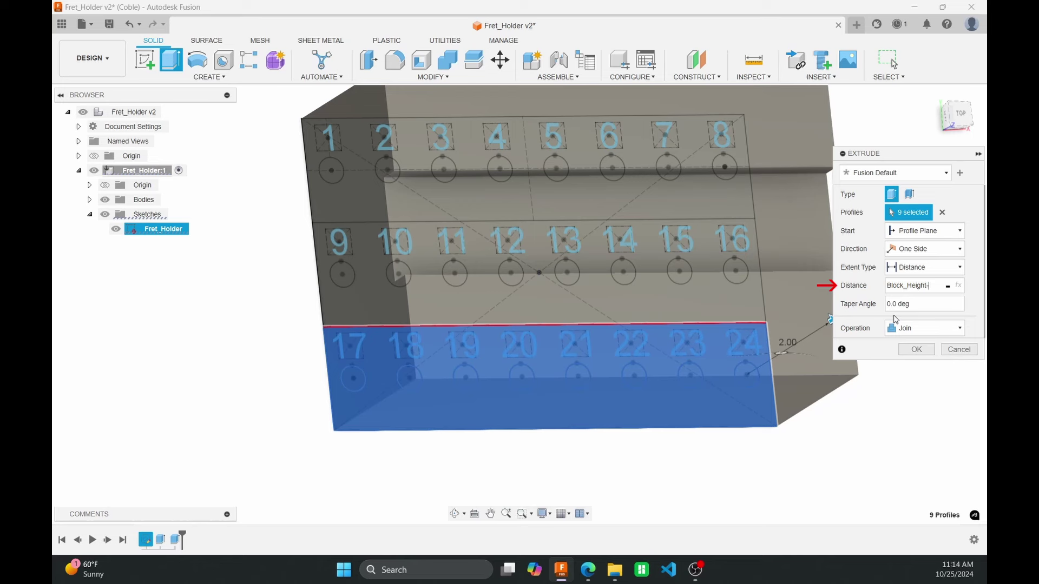
{"action": "type", "text": "ste"}
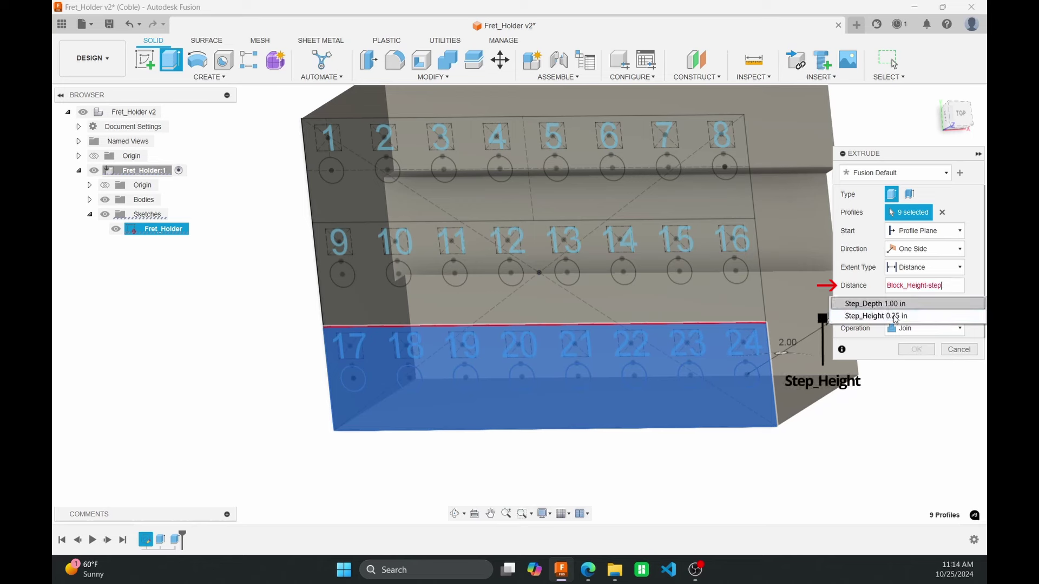
{"action": "type", "text": "p"}
{"action": "left_click", "coordinate": [895, 316]}
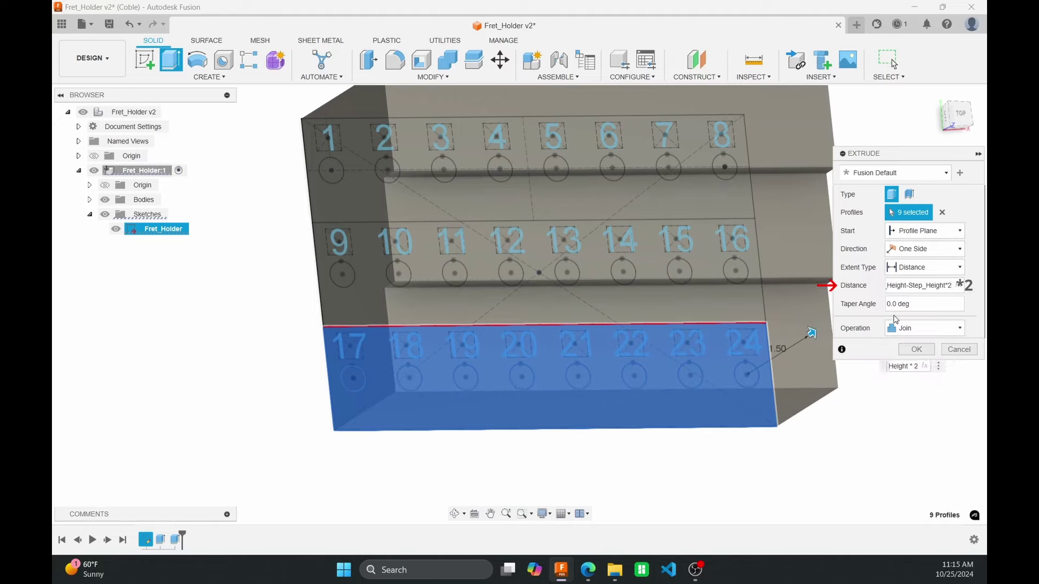
{"action": "key", "text": "Return"}
{"action": "middle_click_drag", "start_coordinate": [903, 373], "coordinate": [807, 410], "text": "shift"}
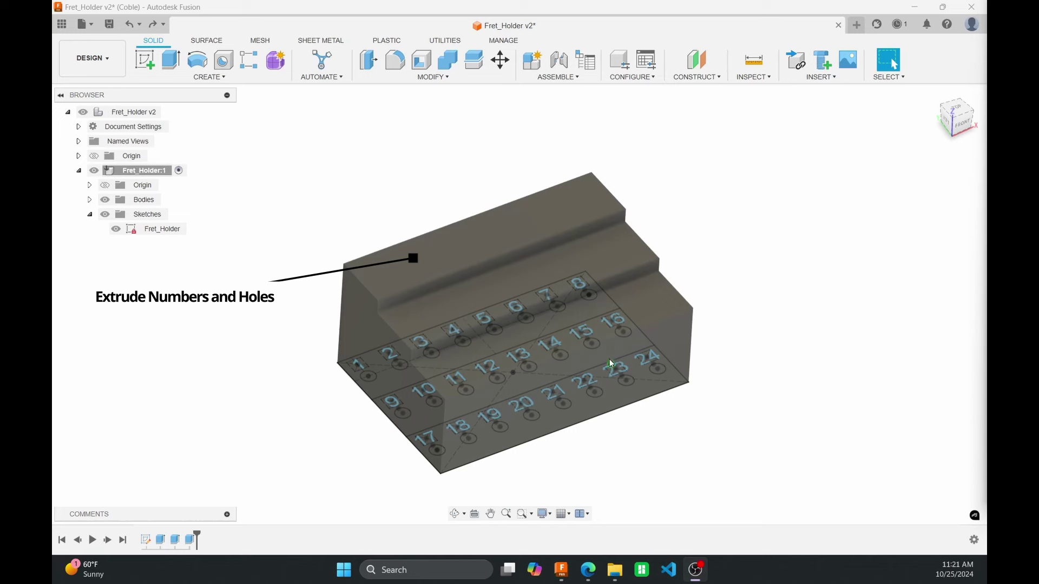
With the body hidden, select the number 1–8 text profiles for a new extrusion
{"action": "left_click", "coordinate": [105, 199]}
{"action": "key", "text": "Escape"}
{"action": "scroll", "coordinate": [332, 309], "scroll_direction": "up", "scroll_amount": 4}
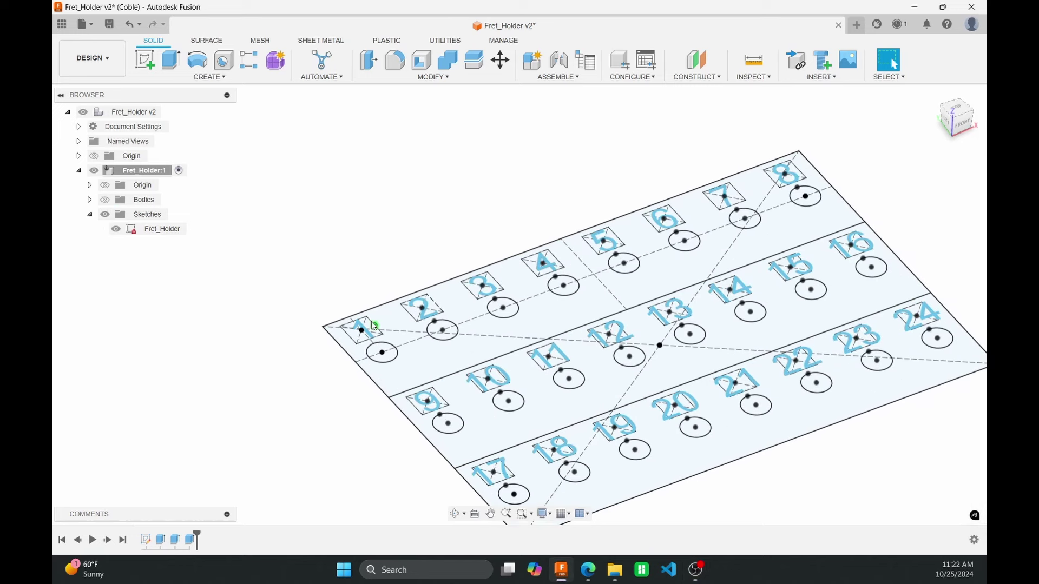
{"action": "key", "text": "e"}
{"action": "scroll", "coordinate": [319, 340], "scroll_direction": "up", "scroll_amount": 5}
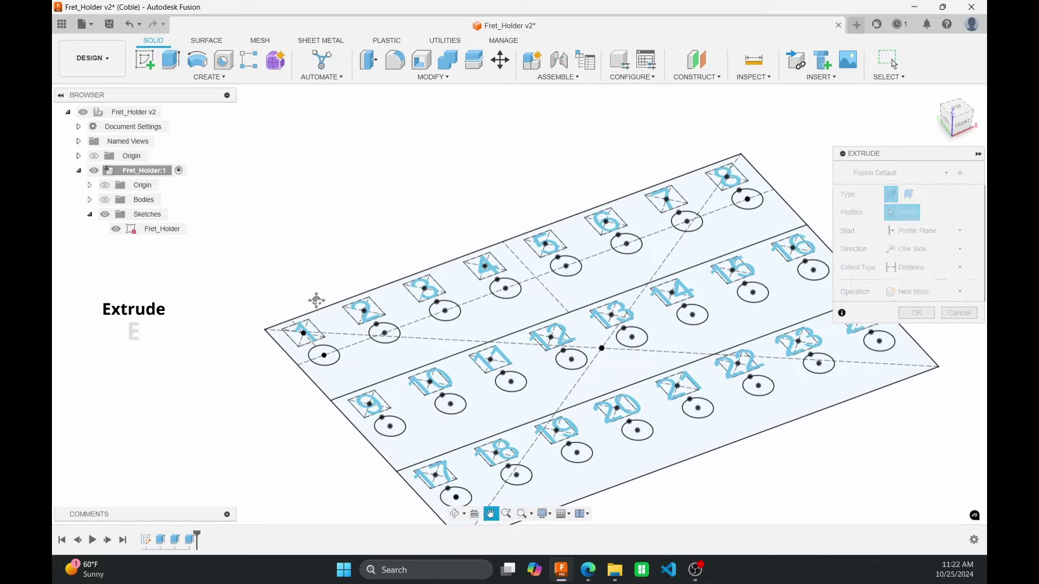
{"action": "left_click", "coordinate": [317, 339]}
{"action": "left_click", "coordinate": [430, 282]}
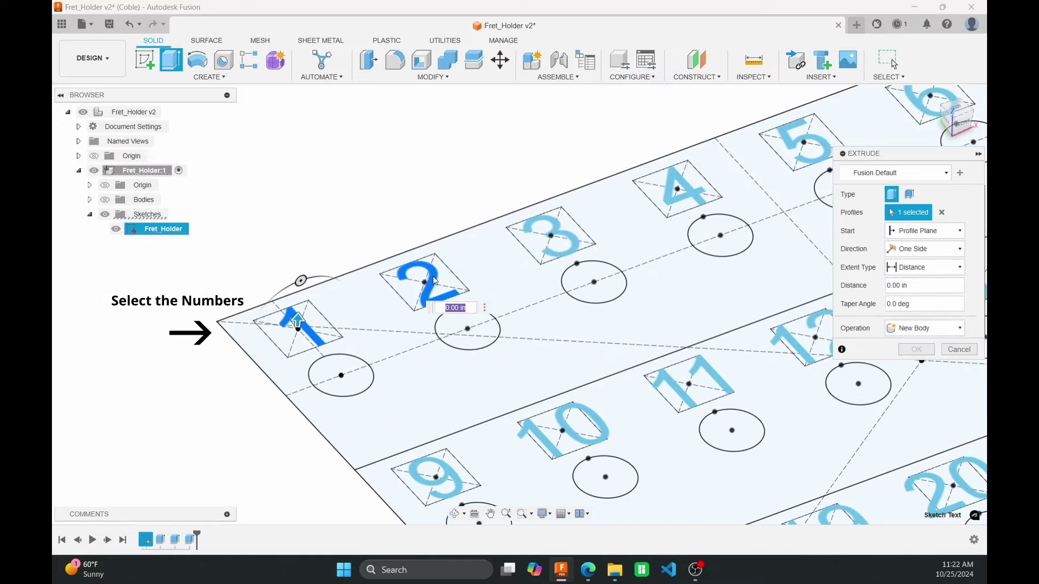
{"action": "left_click", "coordinate": [557, 234]}
{"action": "middle_click_drag", "start_coordinate": [646, 211], "coordinate": [368, 376]}
{"action": "left_click", "coordinate": [401, 355]}
{"action": "left_click", "coordinate": [528, 308]}
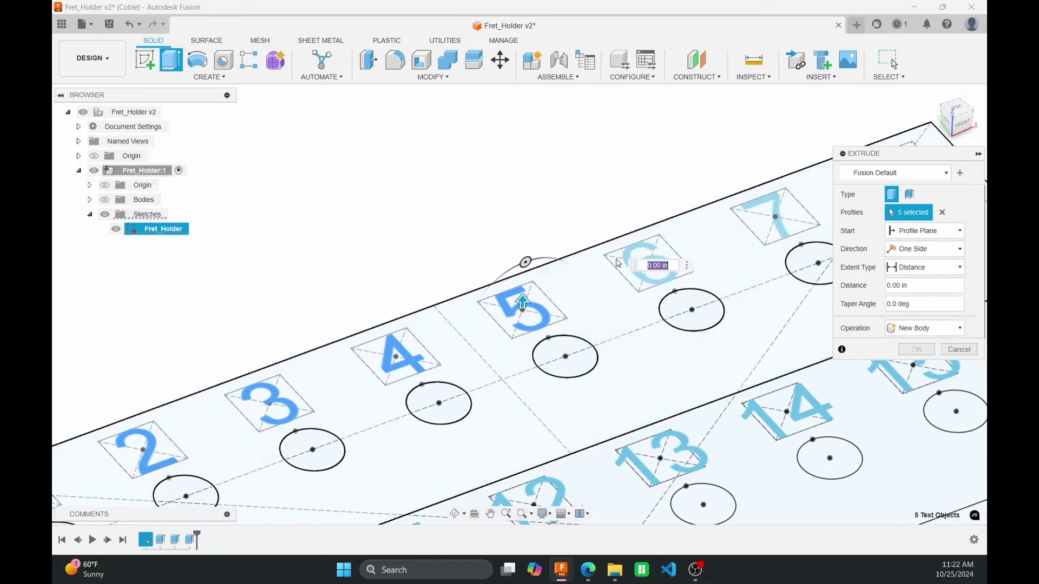
{"action": "left_click", "coordinate": [654, 261]}
{"action": "middle_click_drag", "start_coordinate": [790, 196], "coordinate": [582, 347]}
{"action": "left_click", "coordinate": [692, 310]}
{"action": "left_click", "coordinate": [693, 325]}
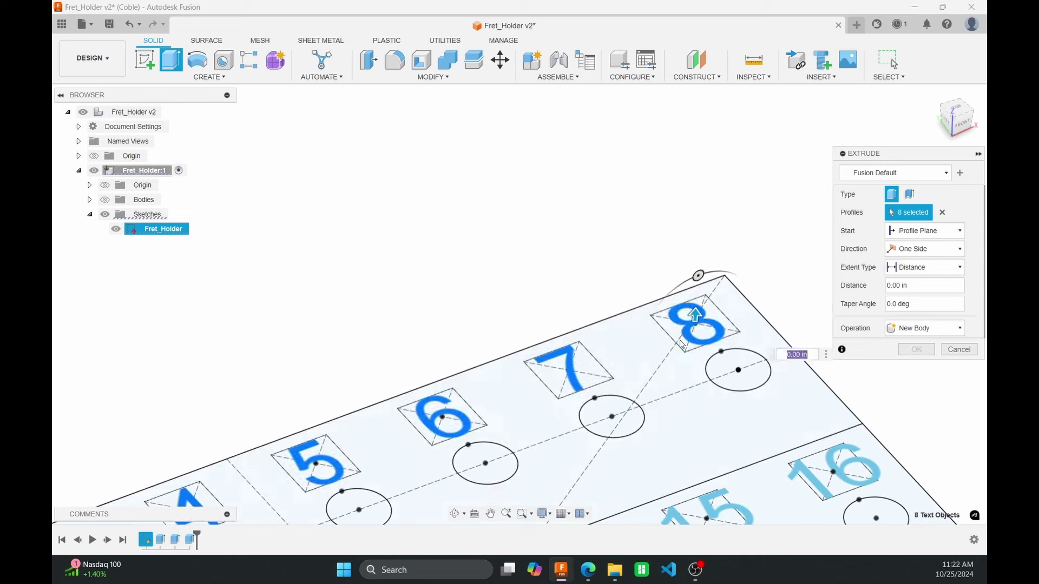
{"action": "scroll", "coordinate": [693, 325], "scroll_direction": "down", "scroll_amount": 5}
{"action": "middle_click_drag", "start_coordinate": [639, 412], "coordinate": [623, 295]}
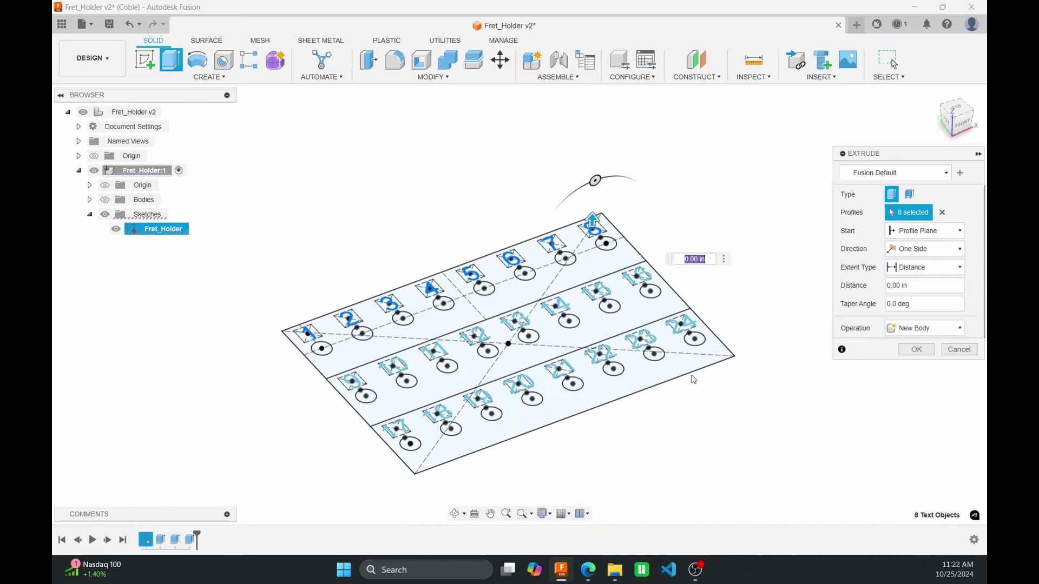
{"action": "middle_click_drag", "start_coordinate": [541, 303], "coordinate": [463, 322]}
Start the extrusion from the top tier's face and cut it to -Text_Depth
{"action": "left_click", "coordinate": [106, 201]}
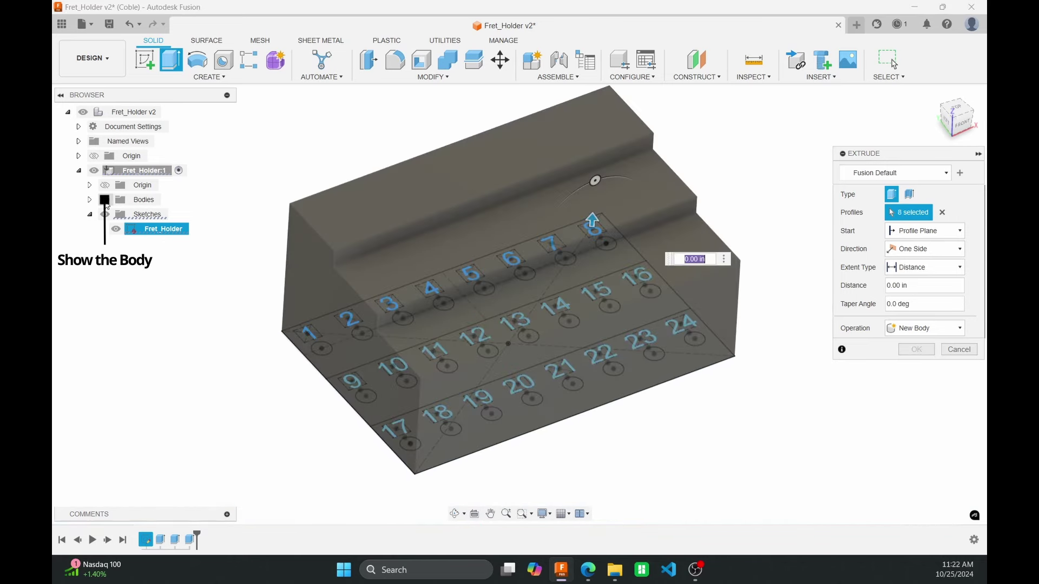
{"action": "left_click", "coordinate": [942, 236]}
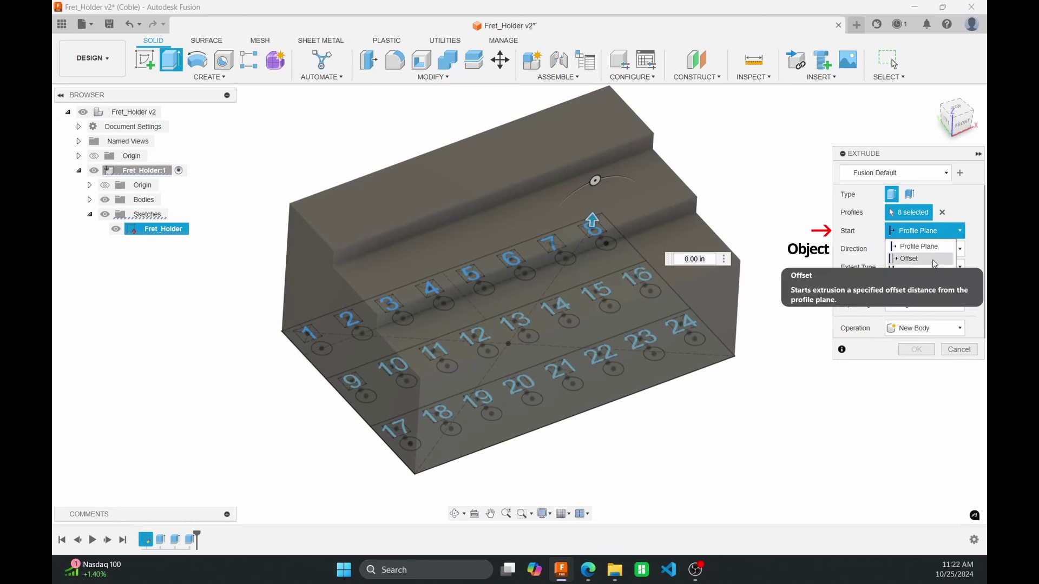
{"action": "left_click", "coordinate": [933, 275]}
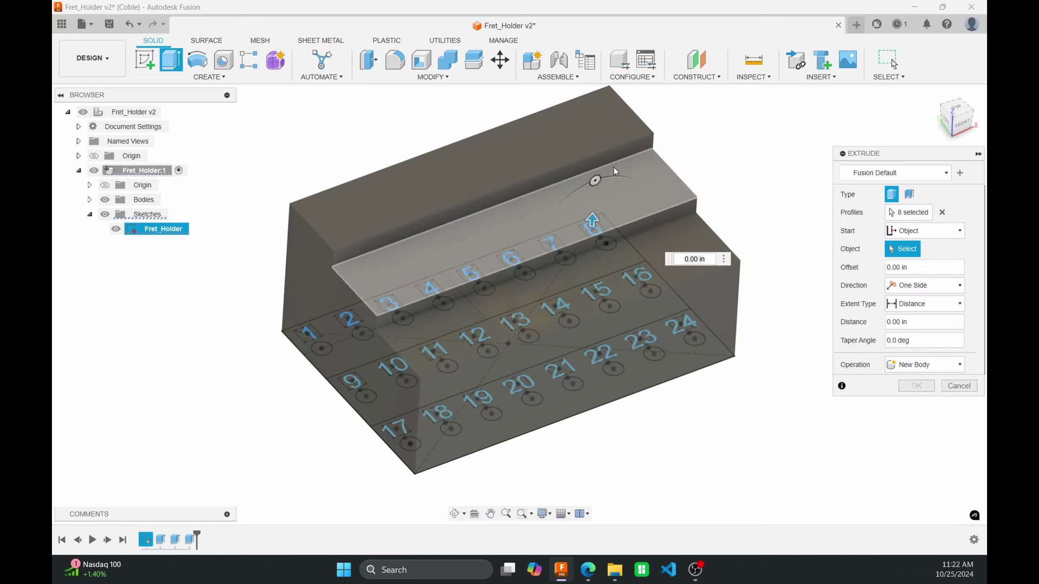
{"action": "left_click", "coordinate": [577, 123]}
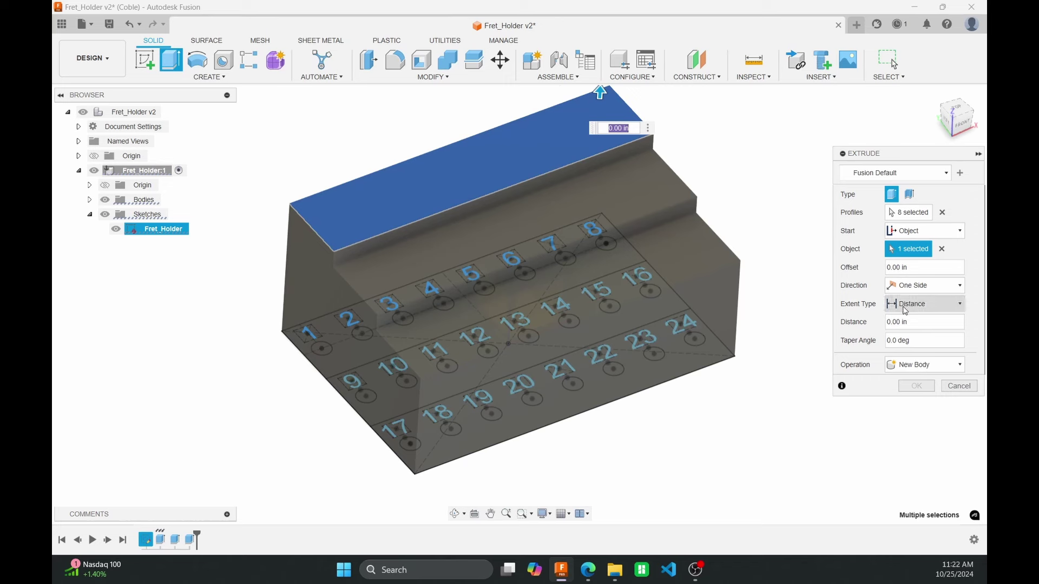
{"action": "left_click", "coordinate": [866, 323]}
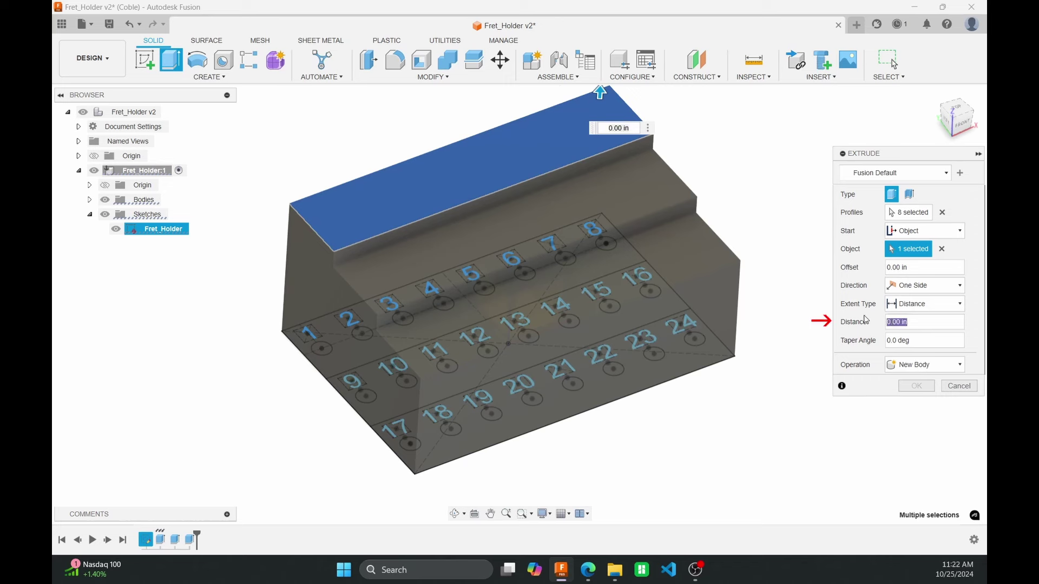
{"action": "type", "text": "-te"}
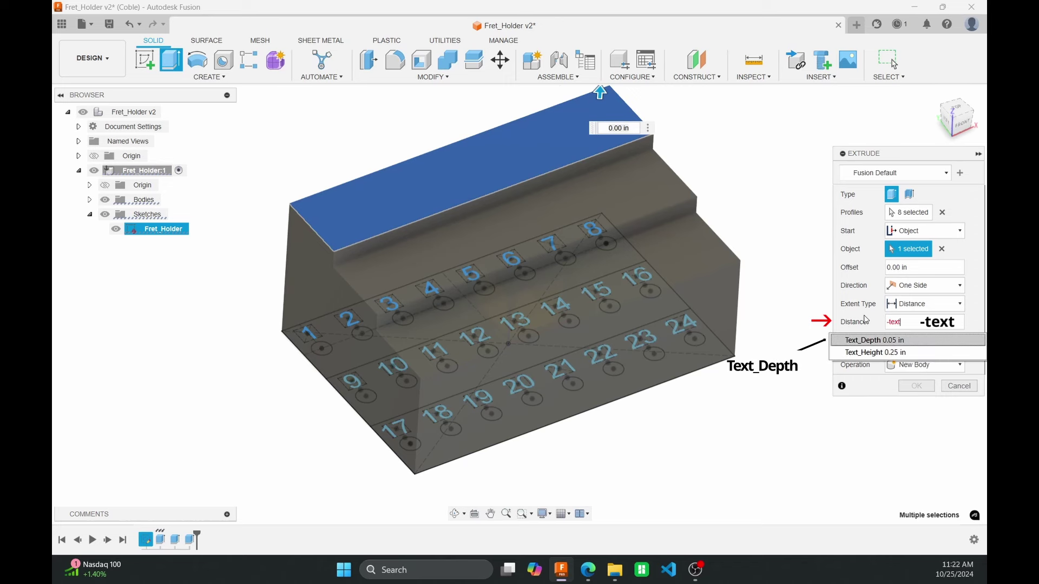
{"action": "type", "text": "xt"}
{"action": "left_click", "coordinate": [909, 341]}
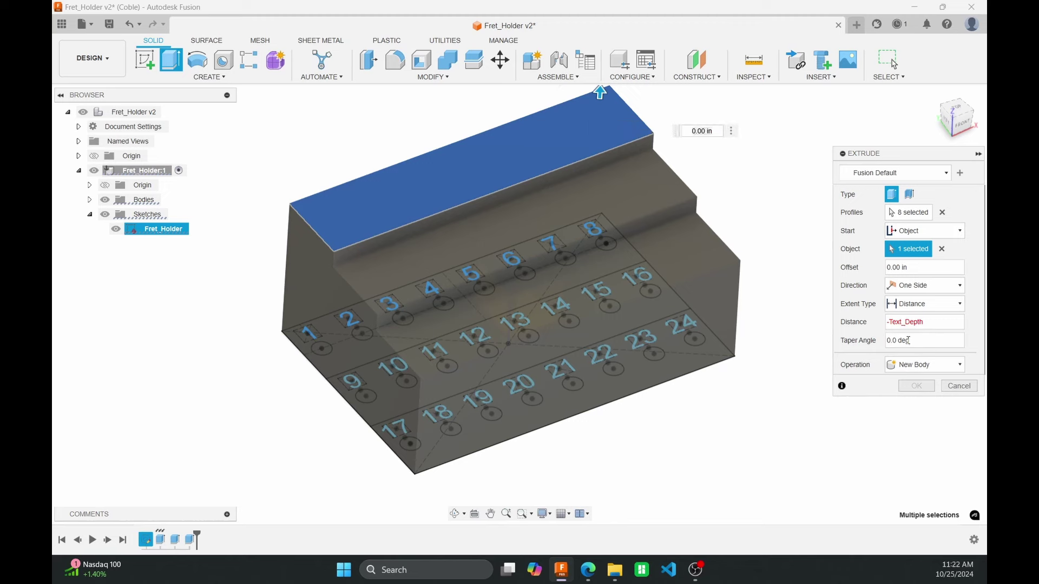
{"action": "left_click", "coordinate": [912, 405]}
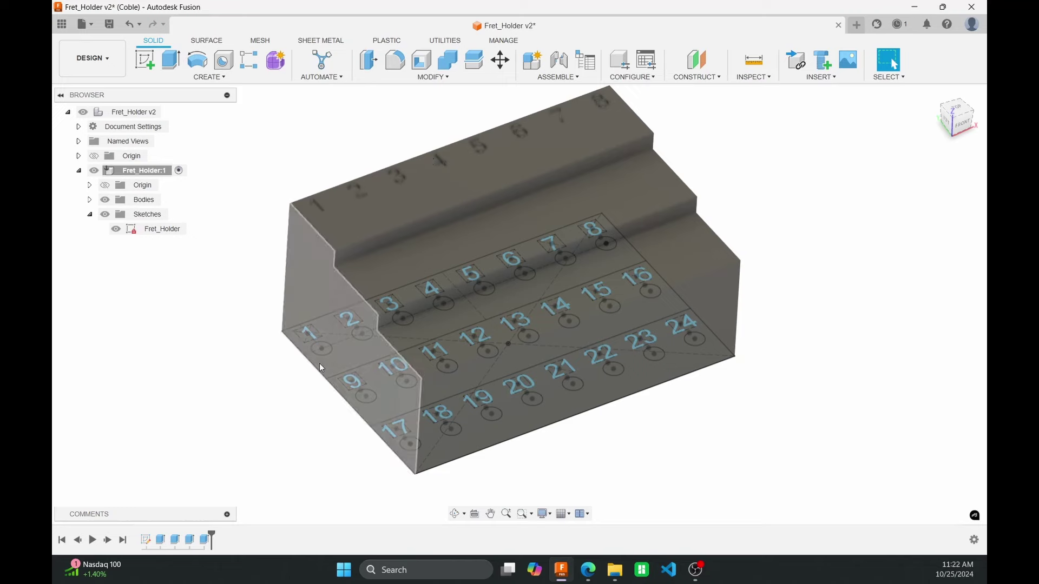
With the body hidden, select the eight hole circles beside numbers 1–8 for extrusion
{"action": "left_click", "coordinate": [106, 202]}
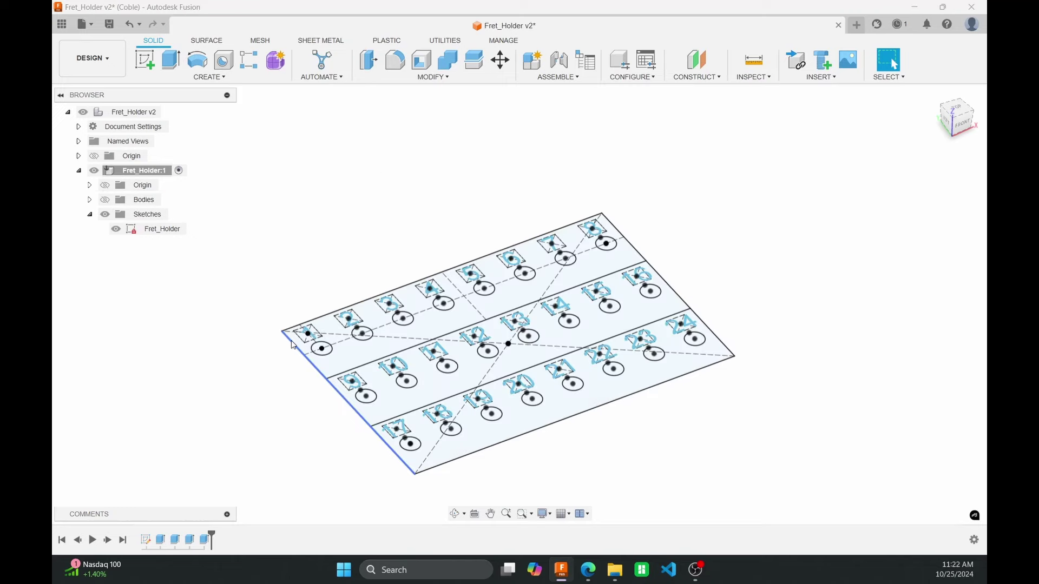
{"action": "key", "text": "e"}
{"action": "scroll", "coordinate": [335, 357], "scroll_direction": "up", "scroll_amount": 5}
{"action": "left_click", "coordinate": [298, 330]}
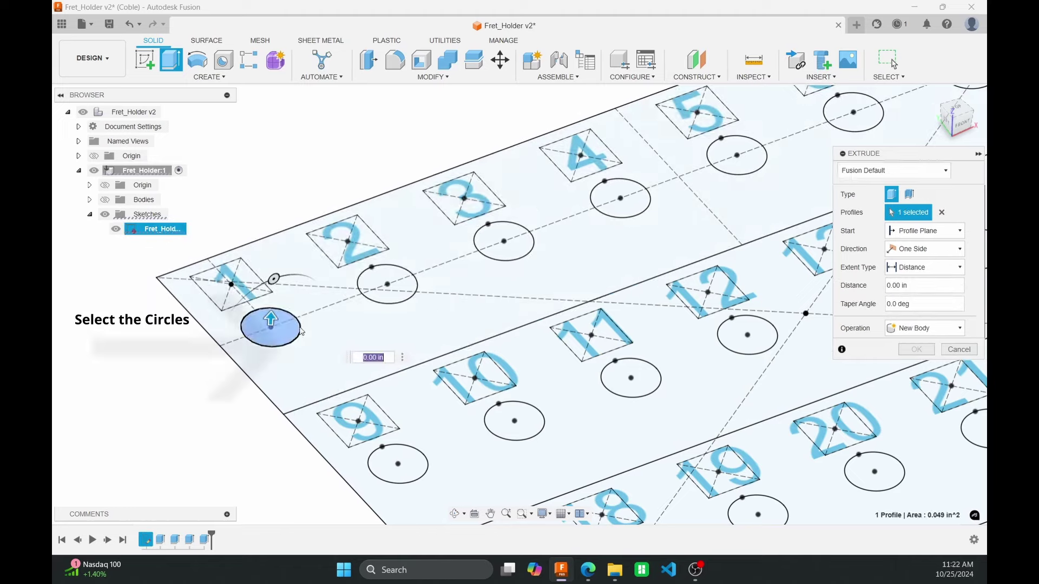
{"action": "left_click", "coordinate": [388, 284]}
{"action": "middle_click_drag", "start_coordinate": [400, 270], "coordinate": [301, 391]}
{"action": "left_click", "coordinate": [406, 362]}
{"action": "left_click", "coordinate": [522, 319]}
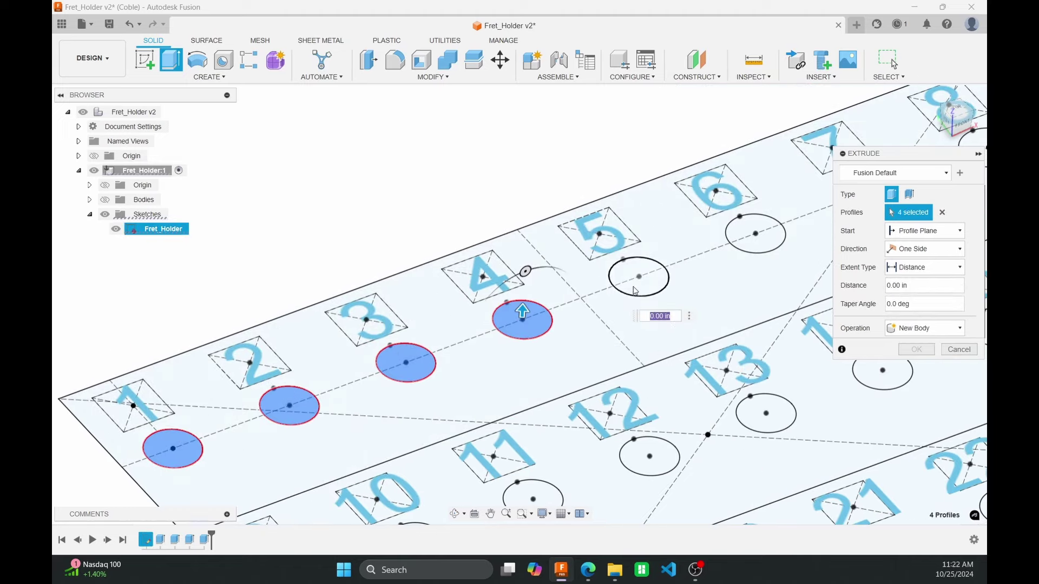
{"action": "left_click", "coordinate": [635, 290]}
{"action": "middle_click_drag", "start_coordinate": [754, 265], "coordinate": [656, 357]}
{"action": "left_click", "coordinate": [656, 333]}
{"action": "middle_click_drag", "start_coordinate": [723, 339], "coordinate": [628, 402]}
{"action": "left_click", "coordinate": [682, 352]}
{"action": "left_click", "coordinate": [800, 311]}
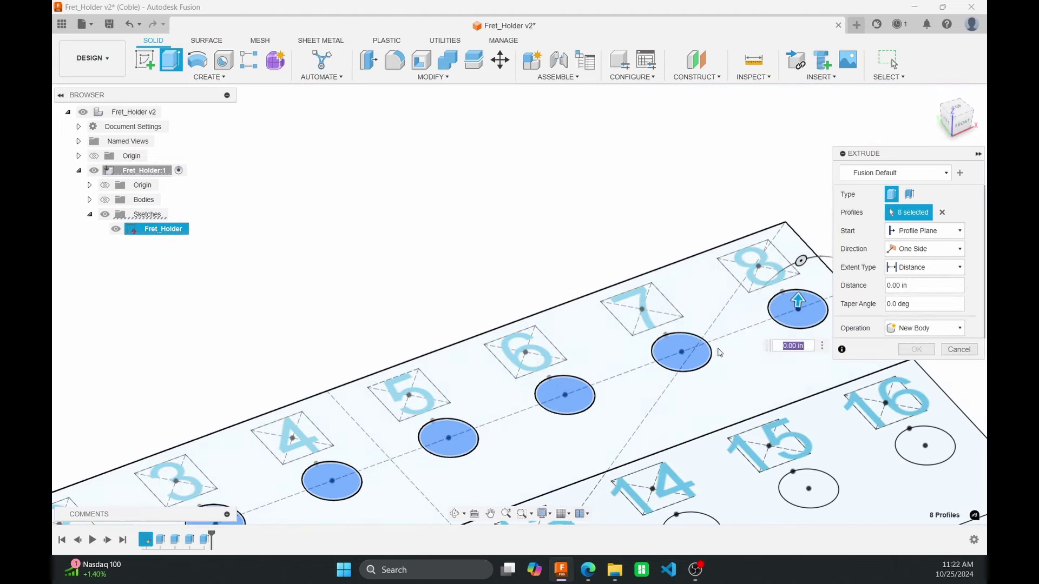
{"action": "scroll", "coordinate": [720, 353], "scroll_direction": "down", "scroll_amount": 4}
{"action": "middle_click_drag", "start_coordinate": [335, 389], "coordinate": [290, 271]}
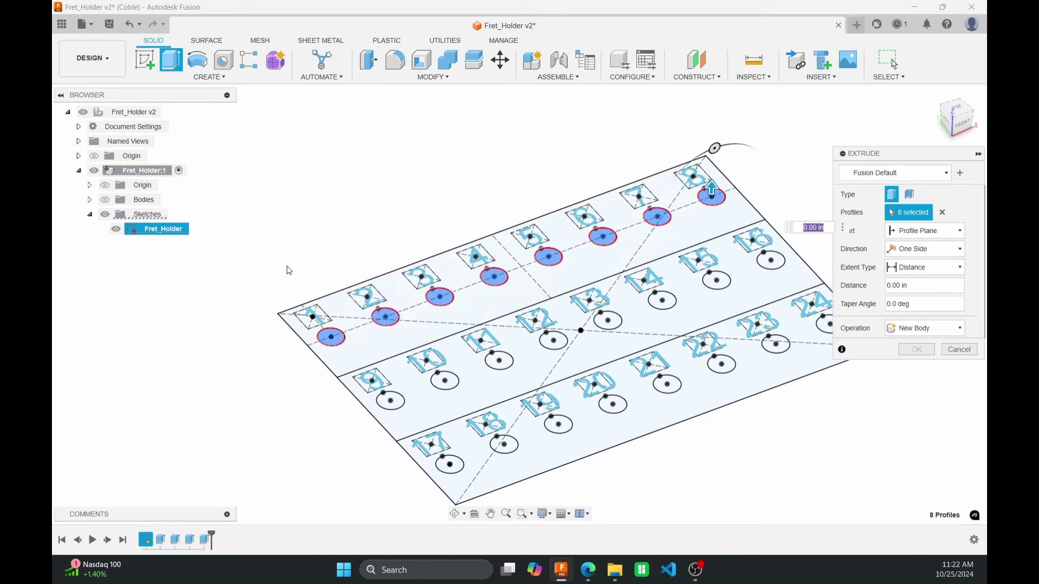
Start the cut from the top tier's face at -Hole_Depth and apply it
{"action": "left_click", "coordinate": [105, 200]}
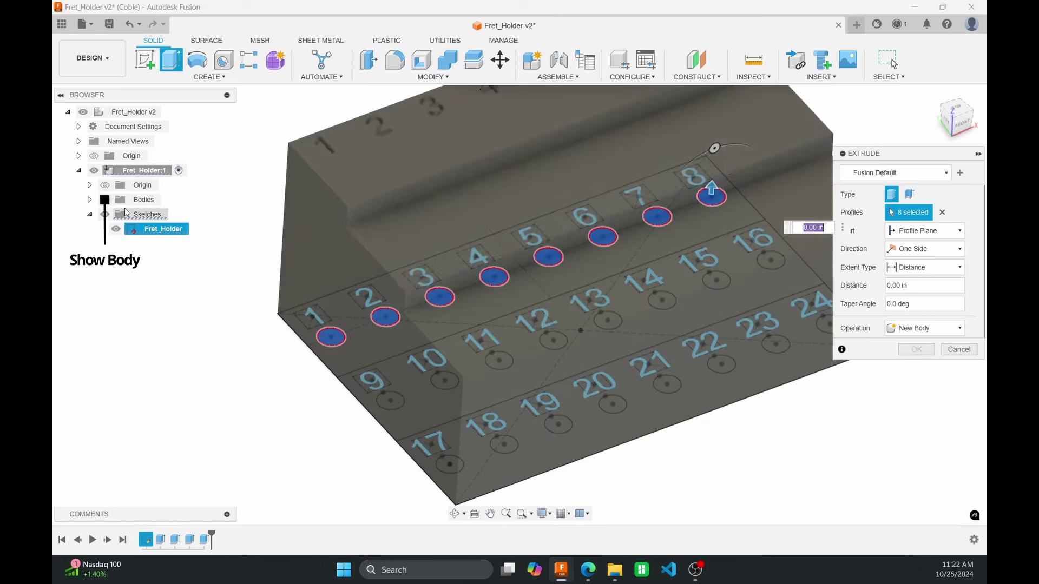
{"action": "left_click", "coordinate": [929, 239]}
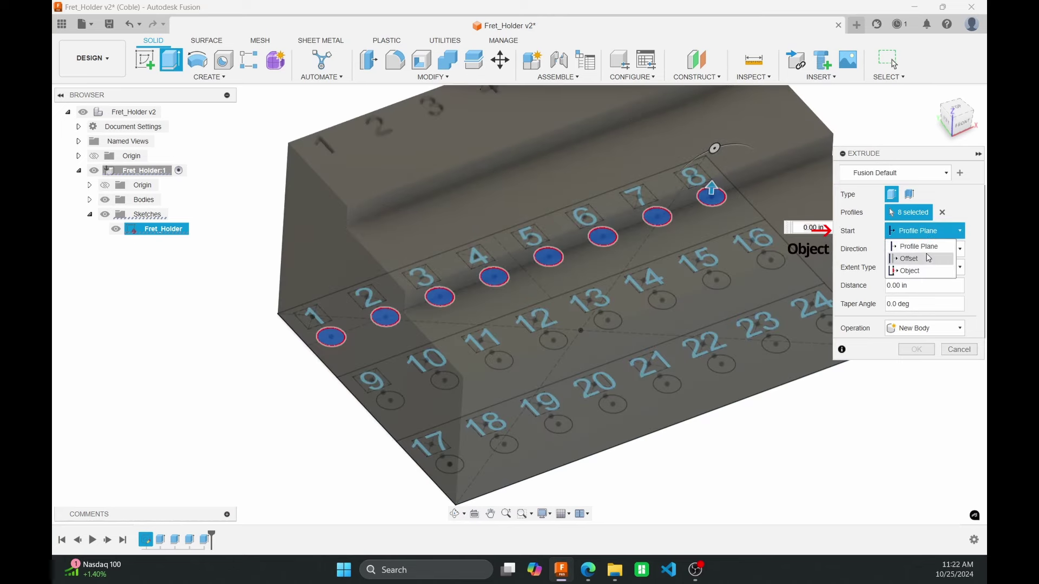
{"action": "left_click", "coordinate": [914, 269]}
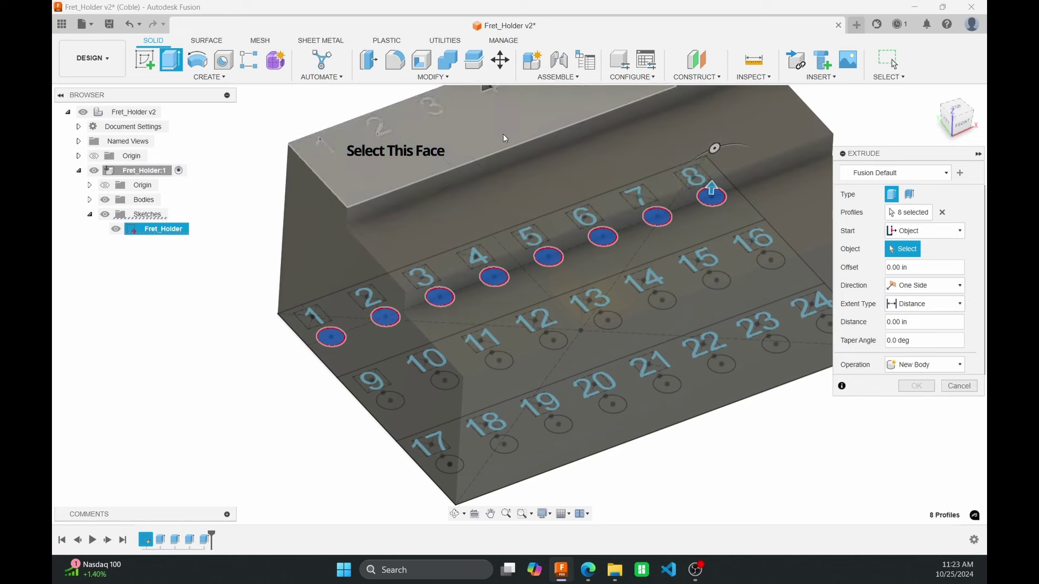
{"action": "left_click", "coordinate": [502, 135]}
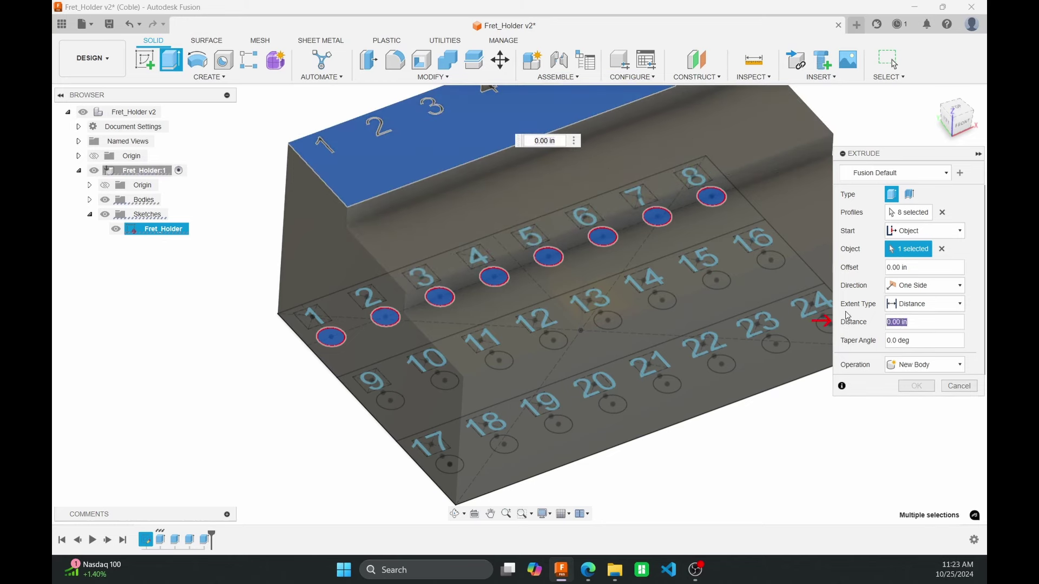
{"action": "type", "text": "hole"}
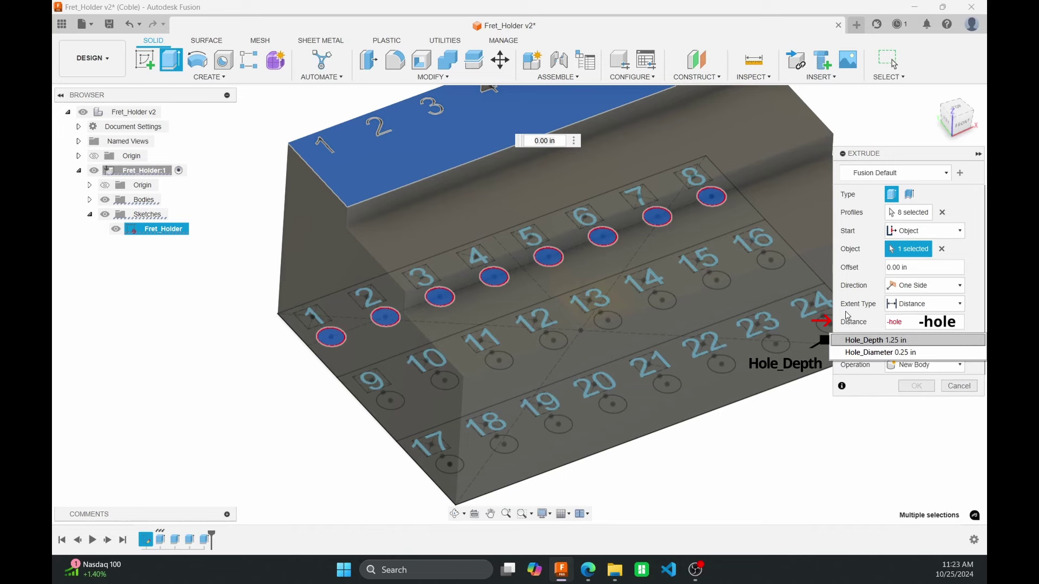
{"action": "left_click", "coordinate": [875, 340]}
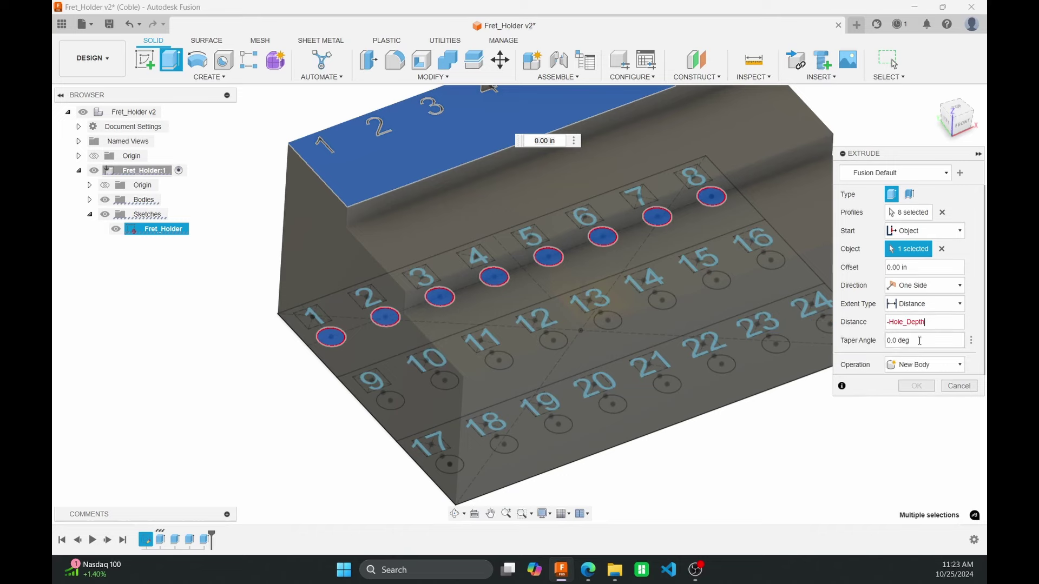
{"action": "left_click", "coordinate": [915, 406]}
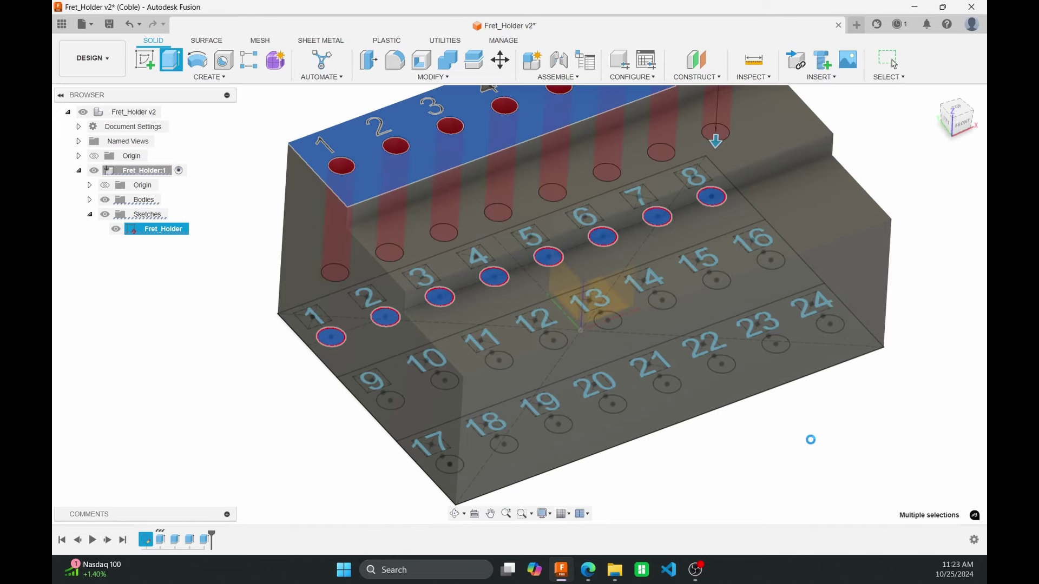
{"action": "middle_click_drag", "start_coordinate": [810, 436], "coordinate": [768, 403], "text": "shift"}
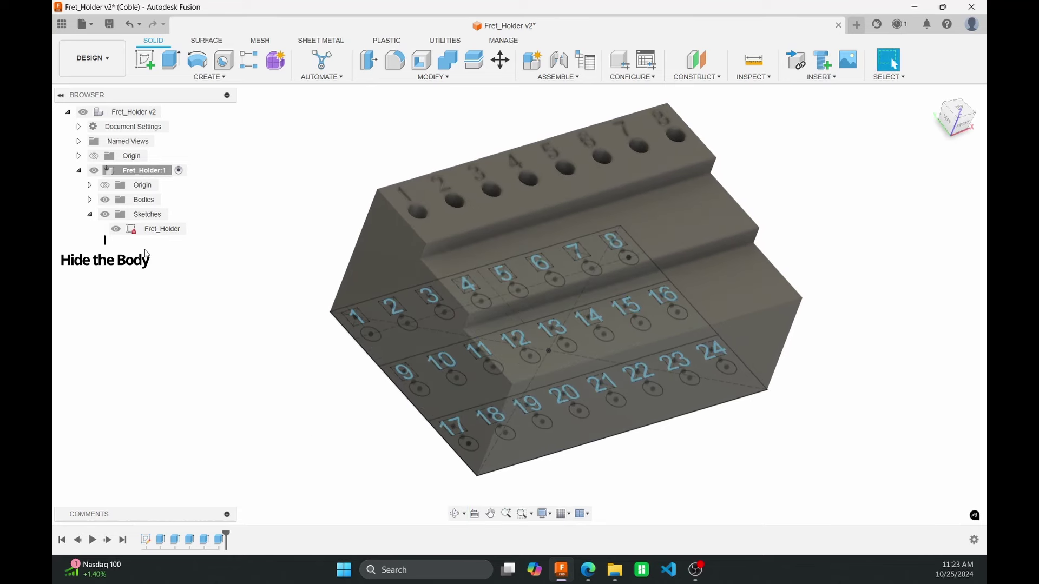
With the body hidden, select the number 9–16 text profiles
{"action": "left_click", "coordinate": [105, 200]}
{"action": "left_click", "coordinate": [341, 376]}
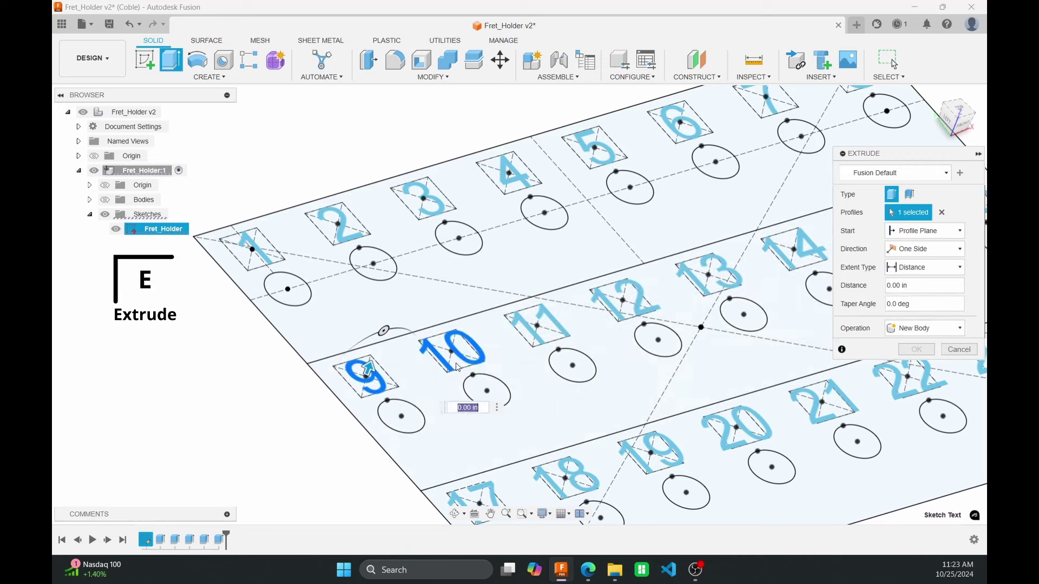
{"action": "left_click", "coordinate": [465, 352]}
{"action": "left_click", "coordinate": [542, 327]}
{"action": "left_click", "coordinate": [620, 306]}
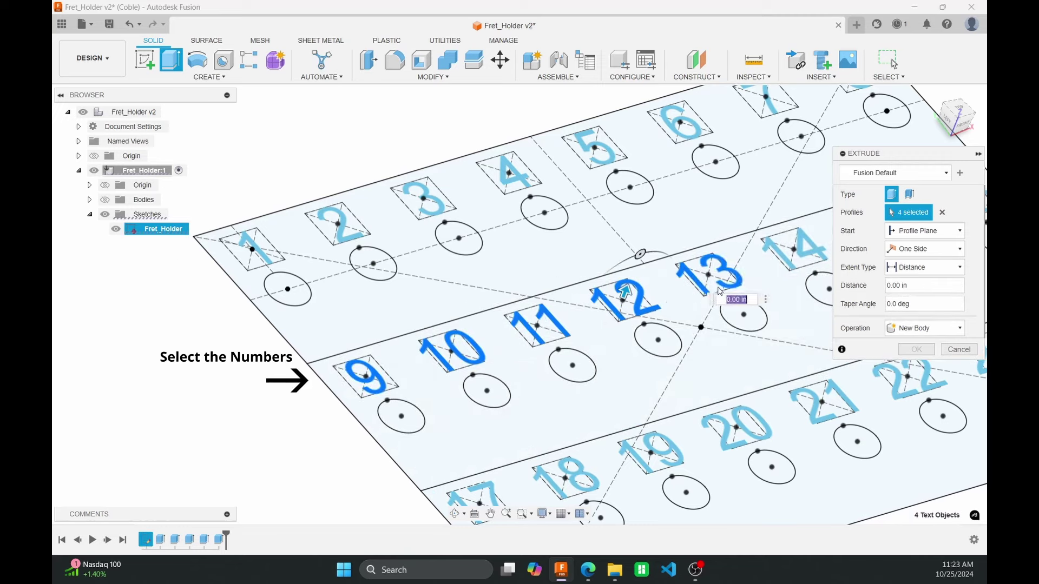
{"action": "middle_click_drag", "start_coordinate": [715, 278], "coordinate": [586, 367]}
{"action": "left_click", "coordinate": [576, 360]}
{"action": "left_click", "coordinate": [650, 331]}
{"action": "left_click", "coordinate": [737, 306]}
{"action": "left_click", "coordinate": [807, 288]}
{"action": "scroll", "coordinate": [806, 288], "scroll_direction": "down", "scroll_amount": 5}
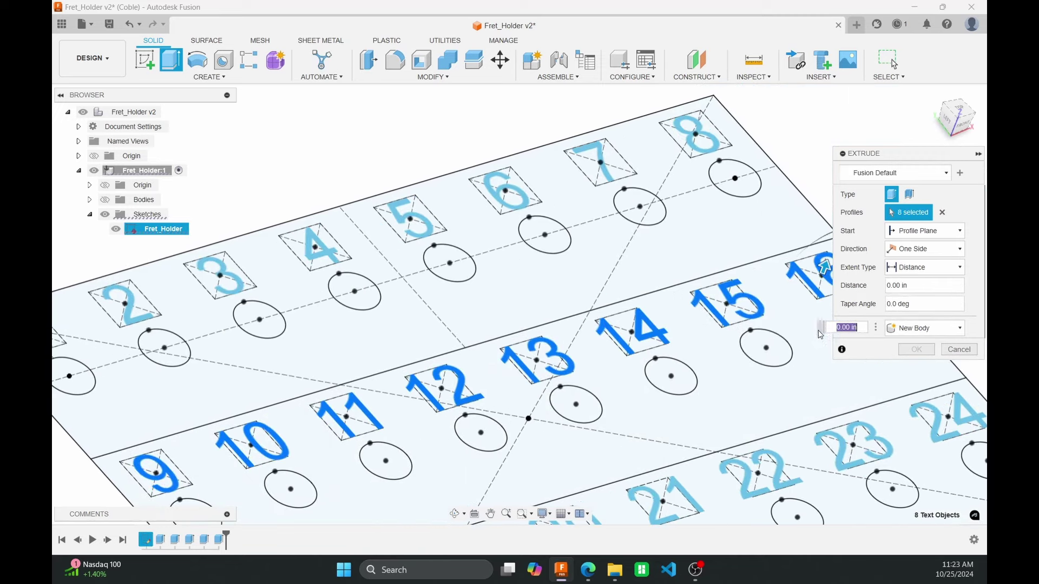
Start the extrusion from the middle step's face and cut to -Text_Depth
{"action": "left_click", "coordinate": [107, 200]}
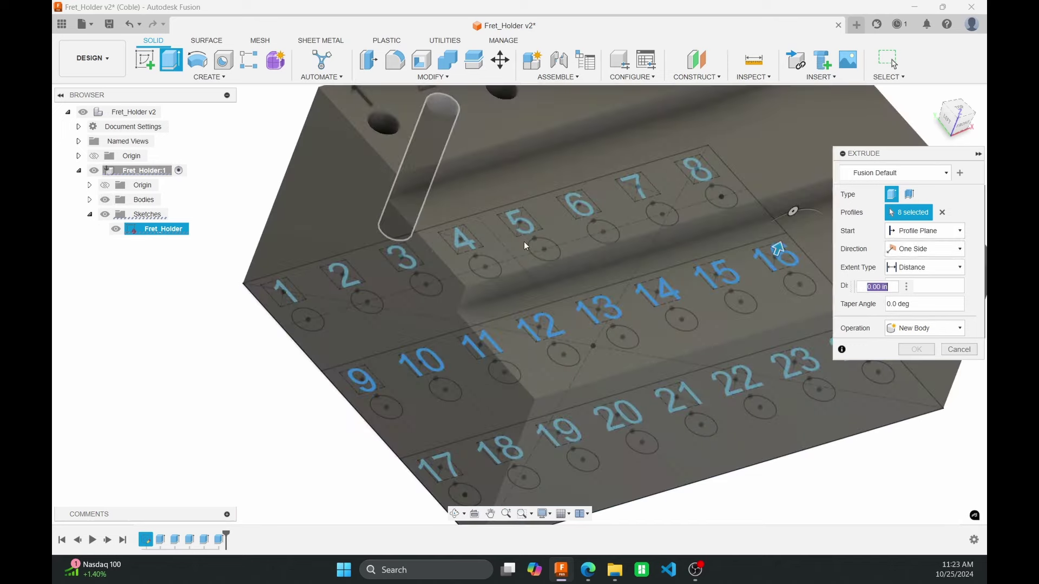
{"action": "left_click", "coordinate": [925, 231]}
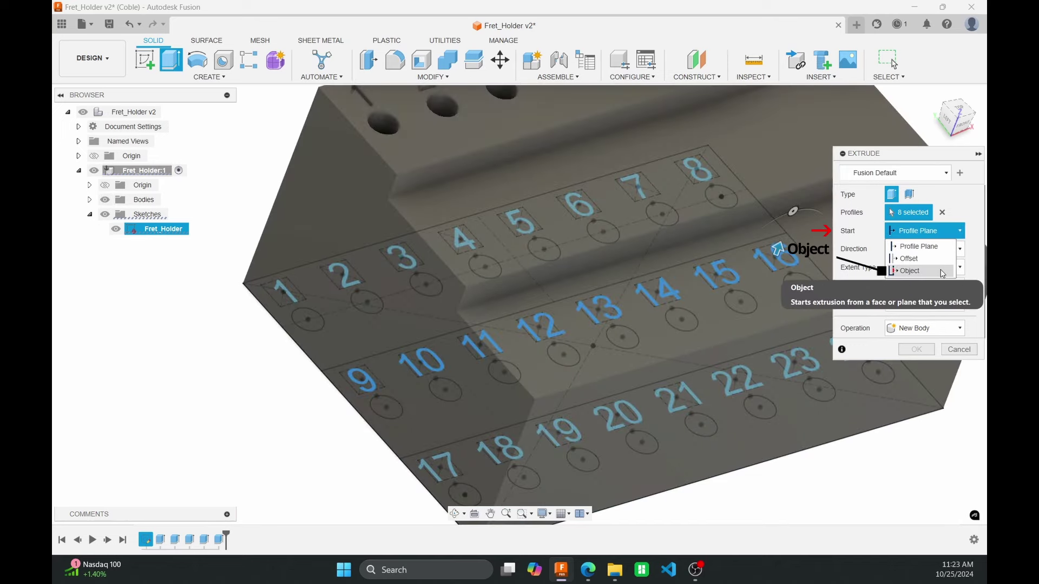
{"action": "left_click", "coordinate": [943, 274]}
{"action": "left_click", "coordinate": [789, 155]}
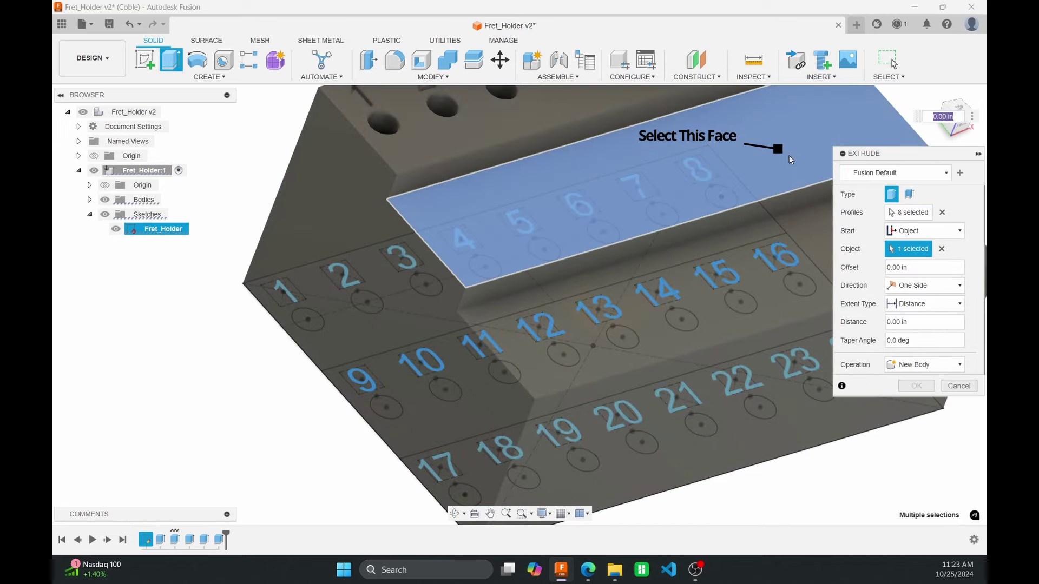
{"action": "type", "text": "-te"}
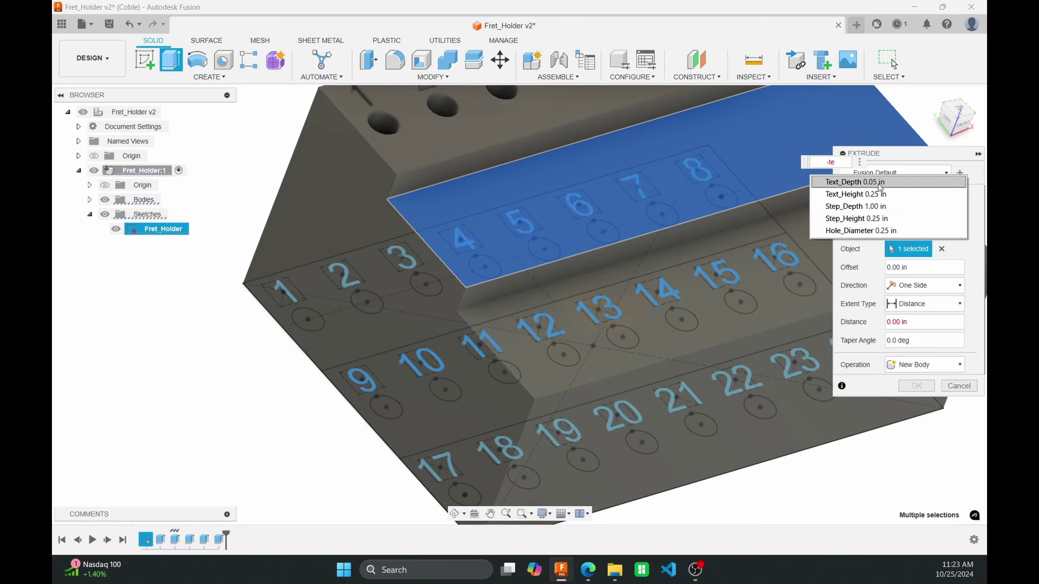
{"action": "left_click", "coordinate": [899, 182]}
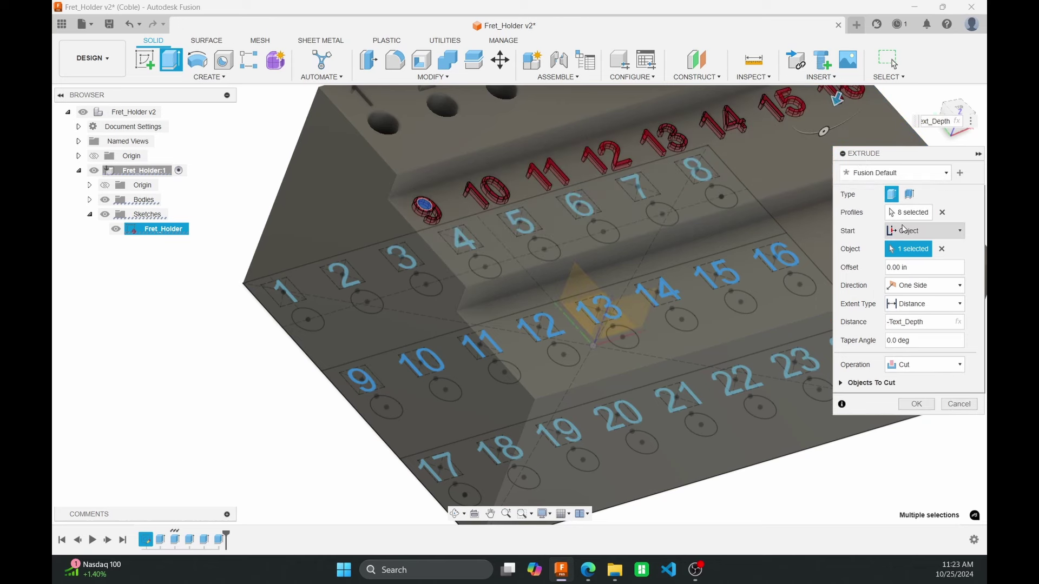
{"action": "key", "text": "Return"}
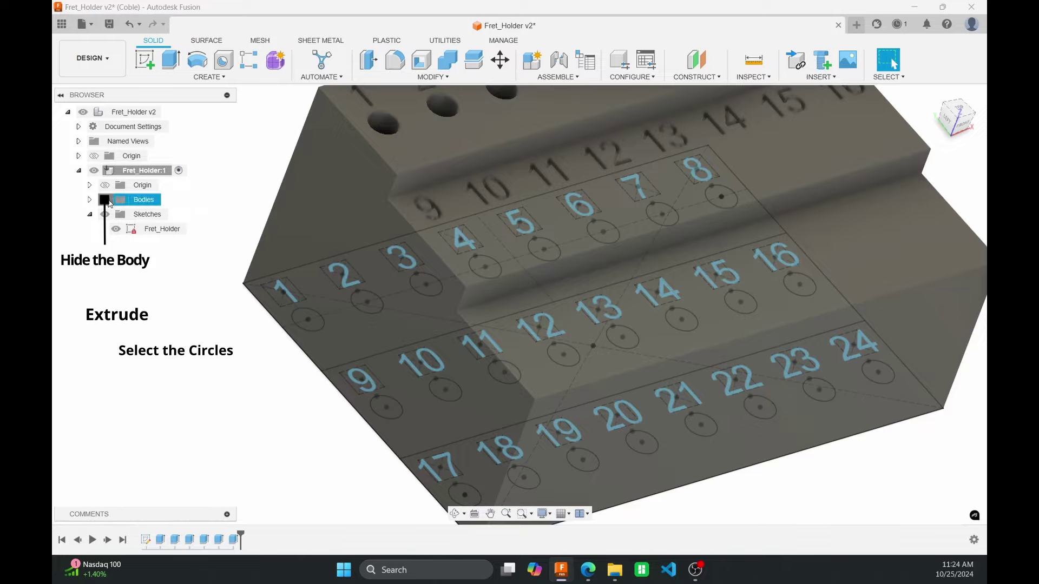
With the body hidden, select the circles under numbers 9–16 for a new extrusion
{"action": "left_click", "coordinate": [104, 200]}
{"action": "scroll", "coordinate": [378, 352], "scroll_direction": "up", "scroll_amount": 5}
{"action": "key", "text": "e"}
{"action": "left_click", "coordinate": [327, 359]}
{"action": "left_click", "coordinate": [271, 415]}
{"action": "scroll", "coordinate": [409, 383], "scroll_direction": "up", "scroll_amount": 1}
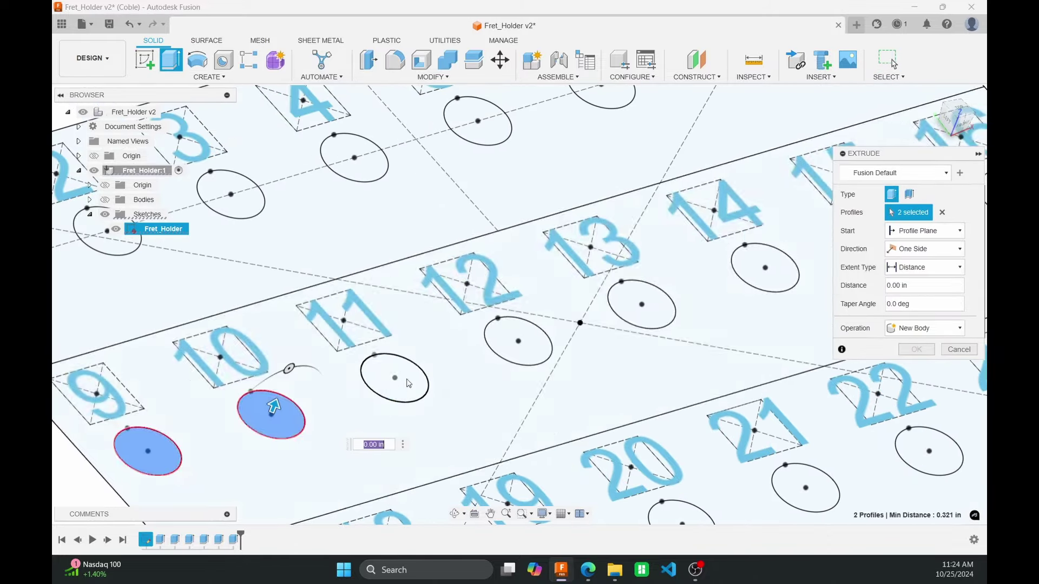
{"action": "left_click", "coordinate": [409, 383]}
{"action": "left_click", "coordinate": [518, 342]}
{"action": "left_click", "coordinate": [642, 306]}
{"action": "left_click", "coordinate": [765, 269]}
{"action": "middle_click_drag", "start_coordinate": [725, 301], "coordinate": [455, 436]}
{"action": "left_click", "coordinate": [623, 370]}
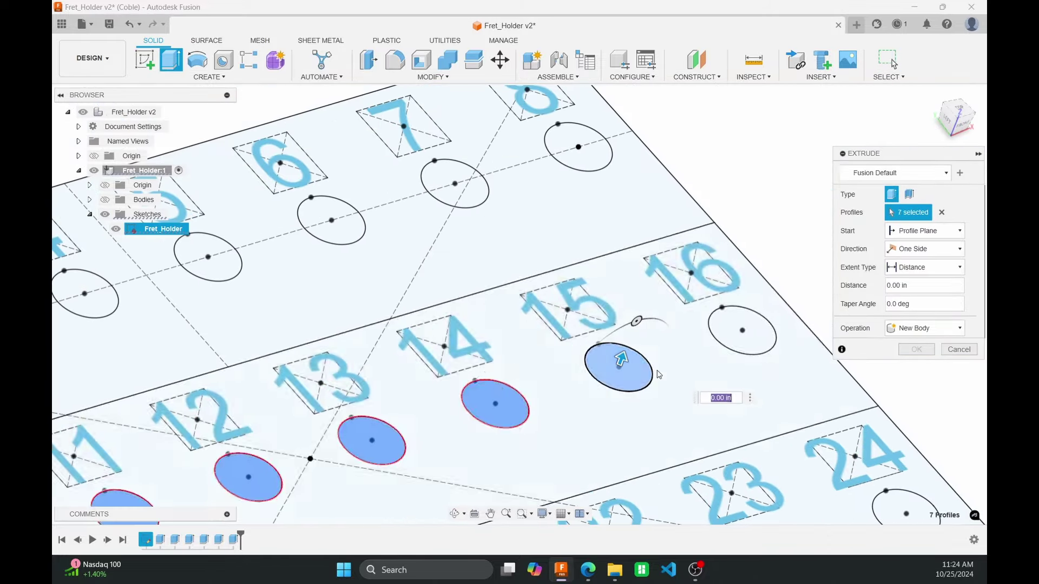
{"action": "left_click", "coordinate": [650, 374]}
{"action": "scroll", "coordinate": [703, 352], "scroll_direction": "down", "scroll_amount": 5}
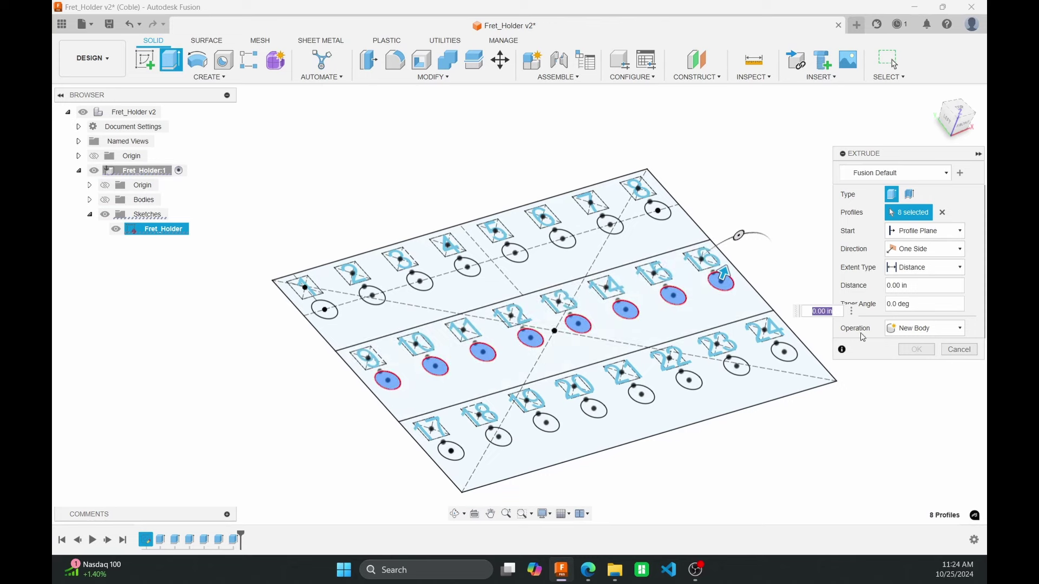
Start the cut from the middle step's face at -Hole_Depth and apply it
{"action": "left_click", "coordinate": [105, 200]}
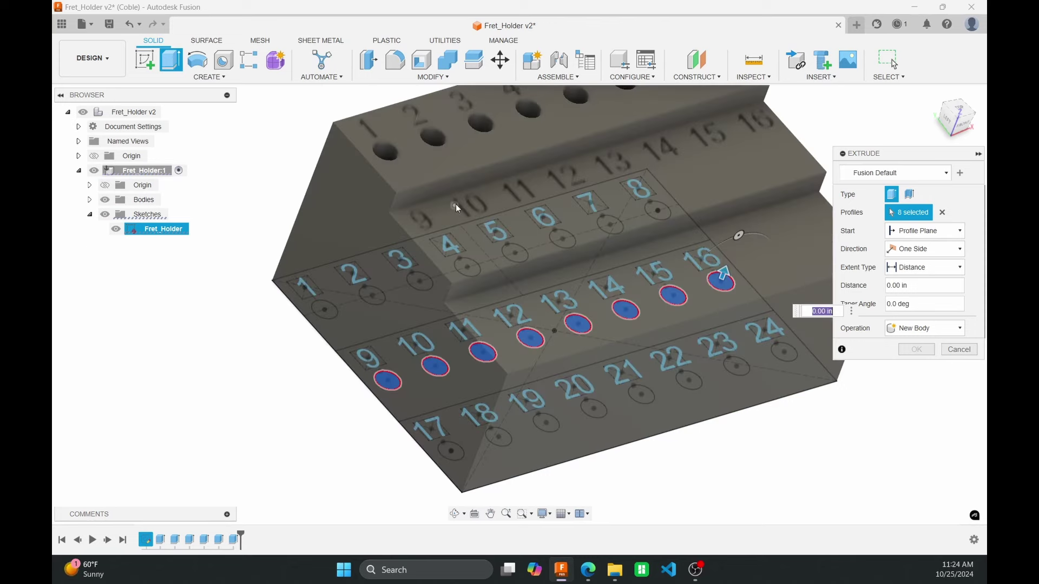
{"action": "left_click", "coordinate": [901, 232]}
{"action": "left_click", "coordinate": [909, 271]}
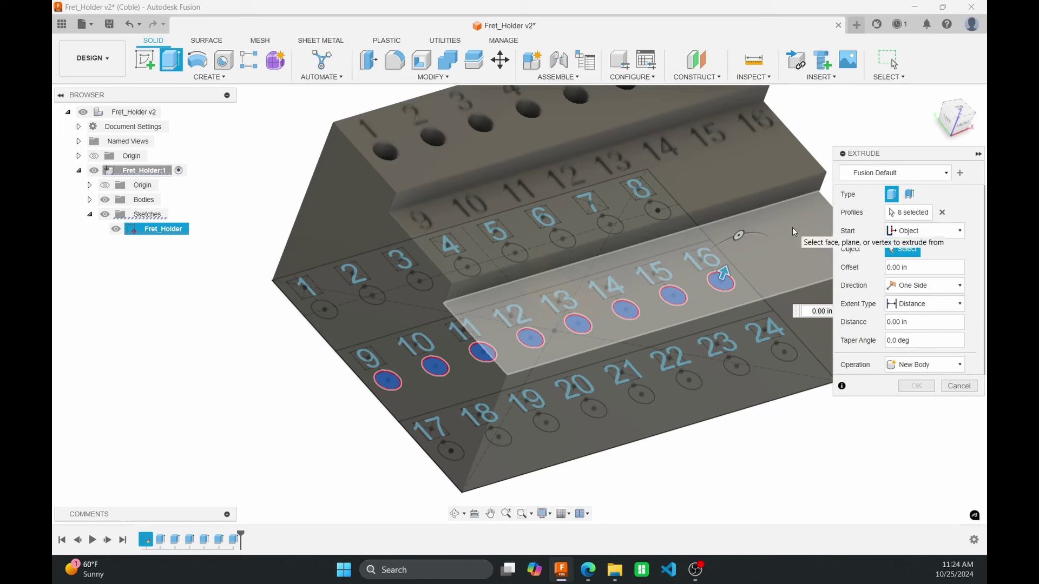
{"action": "left_click", "coordinate": [746, 180]}
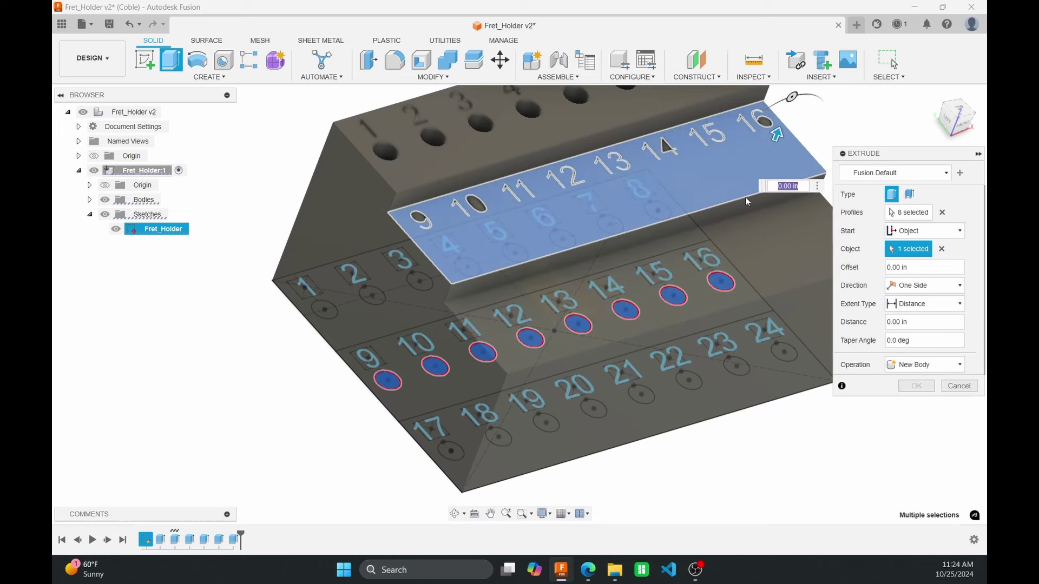
{"action": "middle_click_drag", "start_coordinate": [745, 197], "coordinate": [697, 278]}
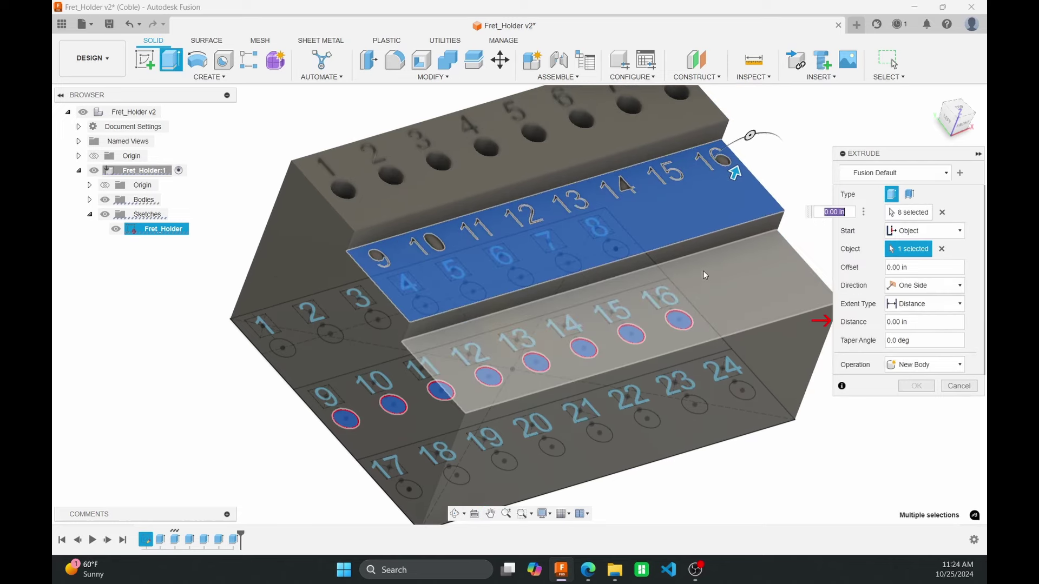
{"action": "type", "text": "ole"}
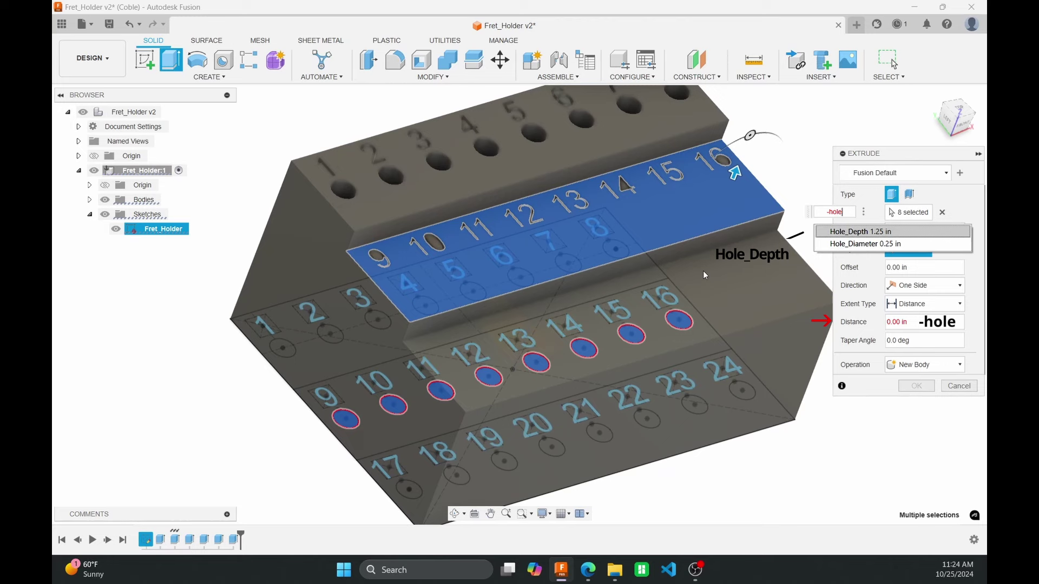
{"action": "left_click", "coordinate": [879, 234]}
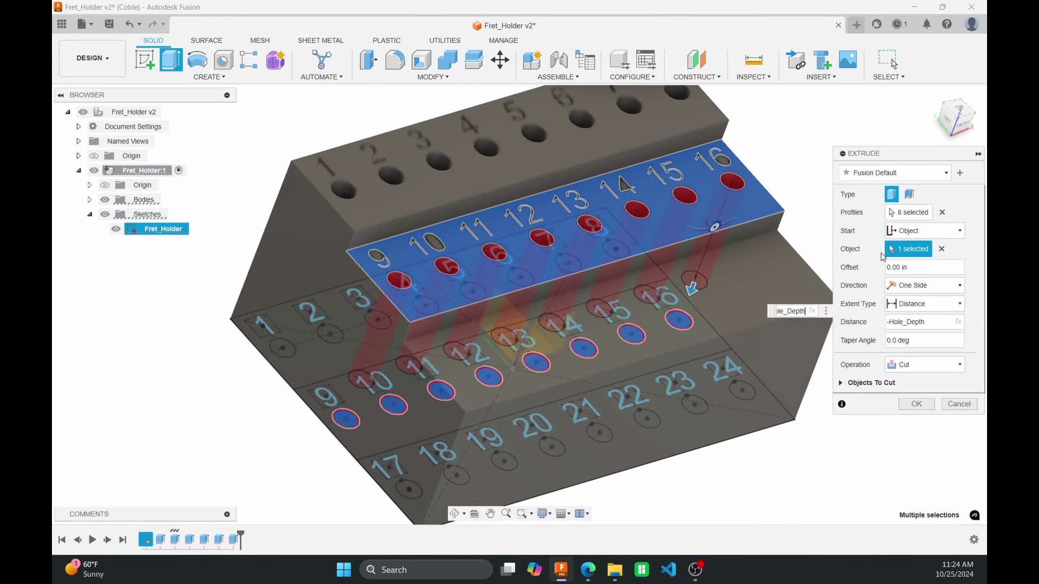
{"action": "left_click", "coordinate": [917, 404]}
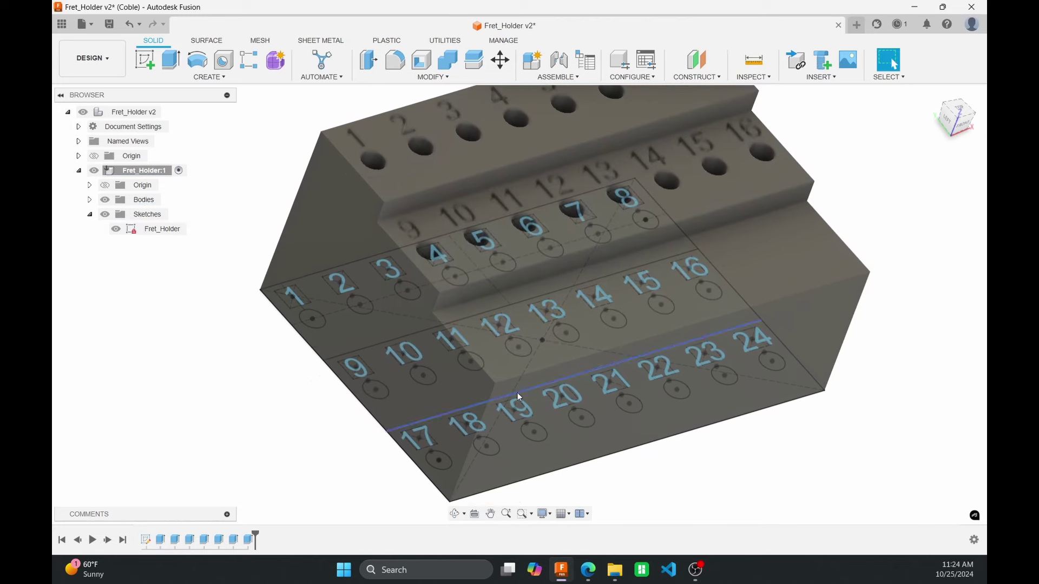
With the body hidden, select the number 17–24 text profiles for a new extrusion
{"action": "left_click", "coordinate": [104, 200]}
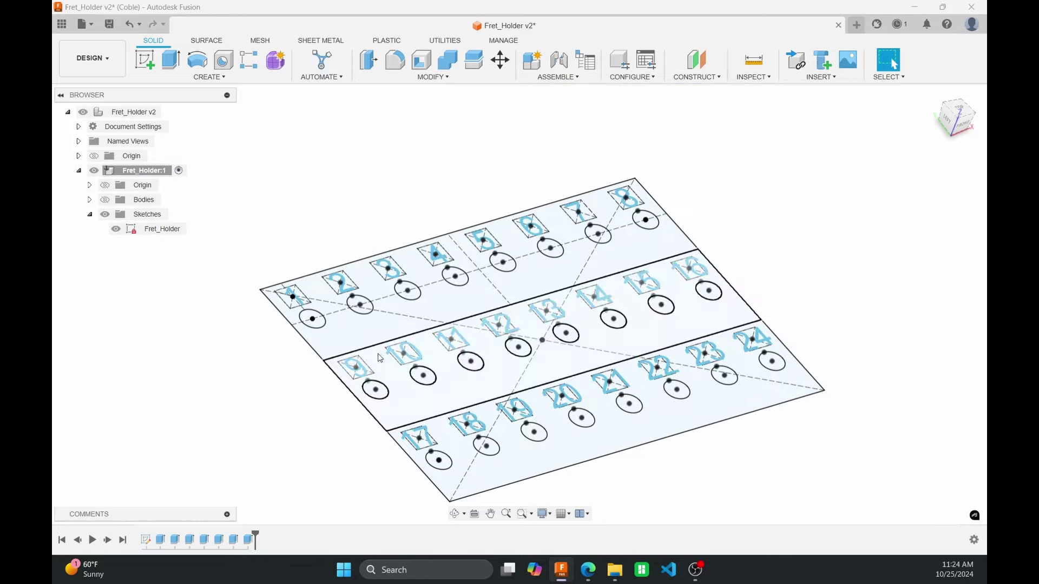
{"action": "scroll", "coordinate": [416, 425], "scroll_direction": "up", "scroll_amount": 5}
{"action": "key", "text": "e"}
{"action": "left_click", "coordinate": [389, 414]}
{"action": "left_click", "coordinate": [490, 384]}
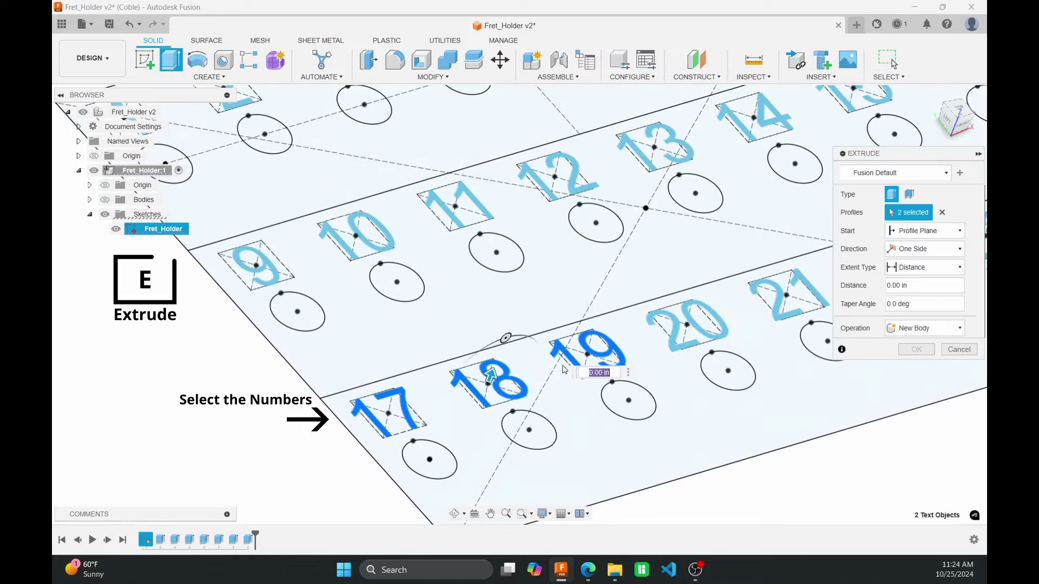
{"action": "left_click", "coordinate": [587, 354]}
{"action": "left_click", "coordinate": [687, 324]}
{"action": "left_click", "coordinate": [787, 295]}
{"action": "middle_click_drag", "start_coordinate": [787, 295], "coordinate": [581, 344]}
{"action": "left_click", "coordinate": [674, 320]}
{"action": "left_click", "coordinate": [779, 290]}
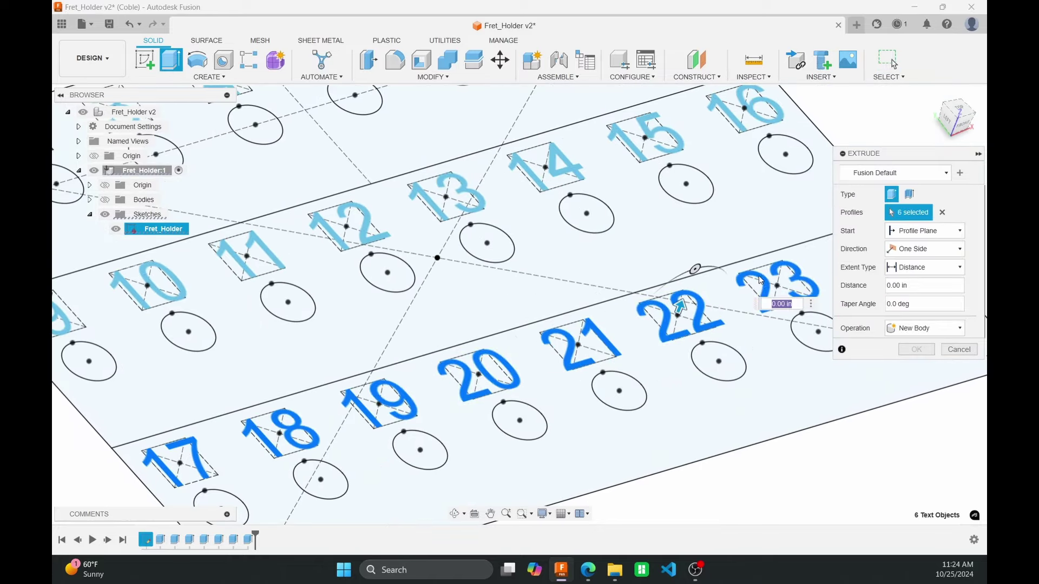
{"action": "mouse_move", "coordinate": [779, 289]}
{"action": "middle_mouse_down"}
{"action": "mouse_move", "coordinate": [693, 352]}
{"action": "mouse_move", "coordinate": [719, 305]}
{"action": "middle_mouse_up"}
{"action": "left_click", "coordinate": [809, 325]}
{"action": "scroll", "coordinate": [728, 336], "scroll_direction": "down", "scroll_amount": 5}
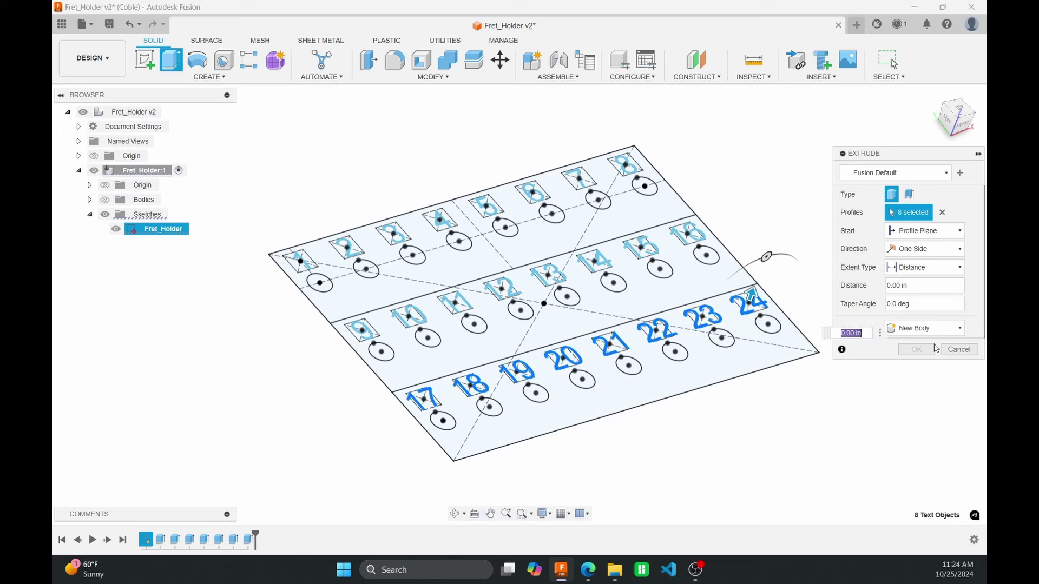
Start the extrusion from the step face and cut to -Text_Depth
{"action": "left_click", "coordinate": [105, 199]}
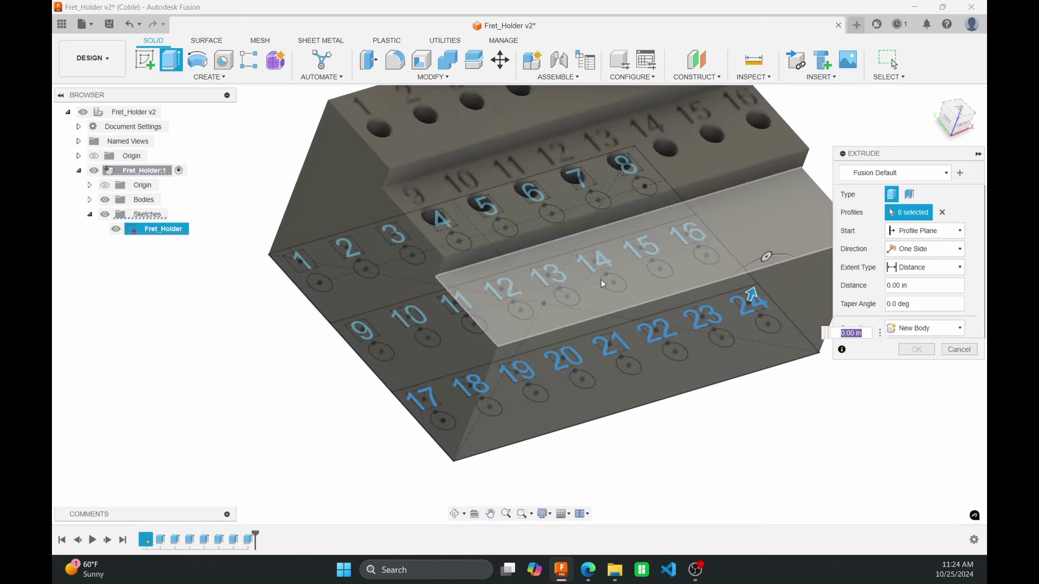
{"action": "left_click", "coordinate": [925, 231]}
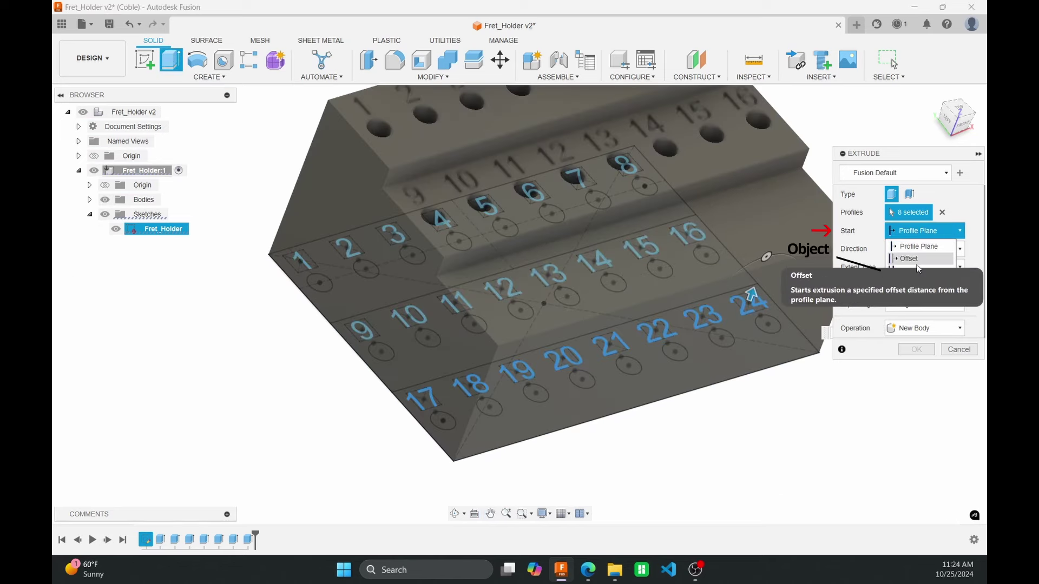
{"action": "left_click", "coordinate": [879, 267]}
{"action": "left_click", "coordinate": [797, 211]}
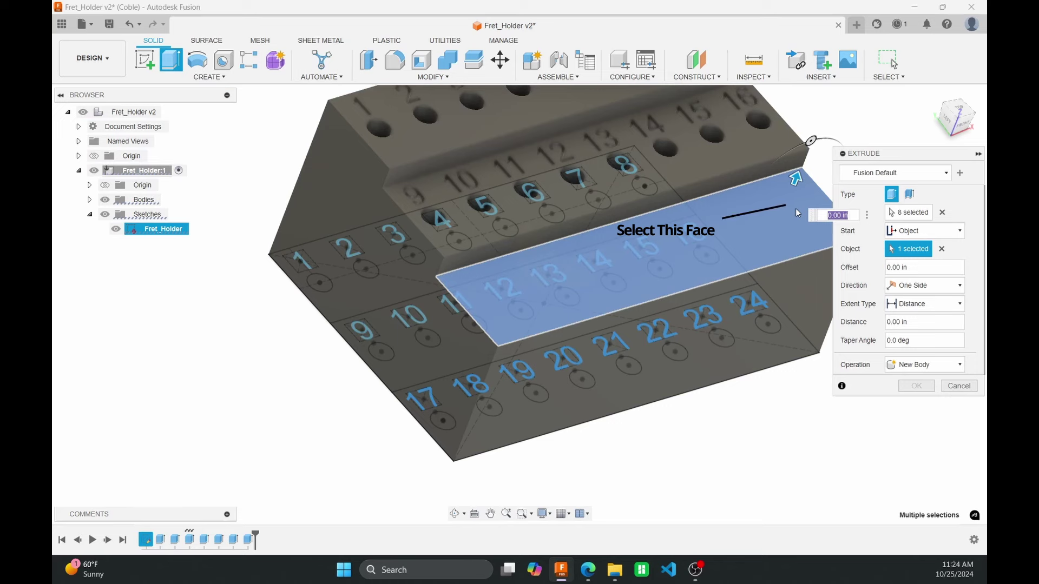
{"action": "type", "text": "-text"}
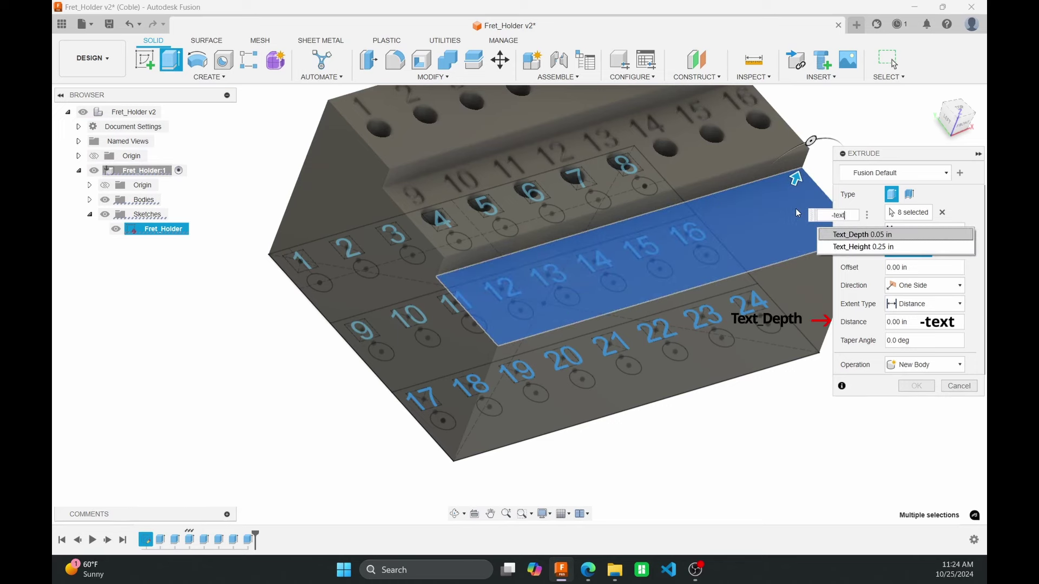
{"action": "left_click", "coordinate": [848, 234]}
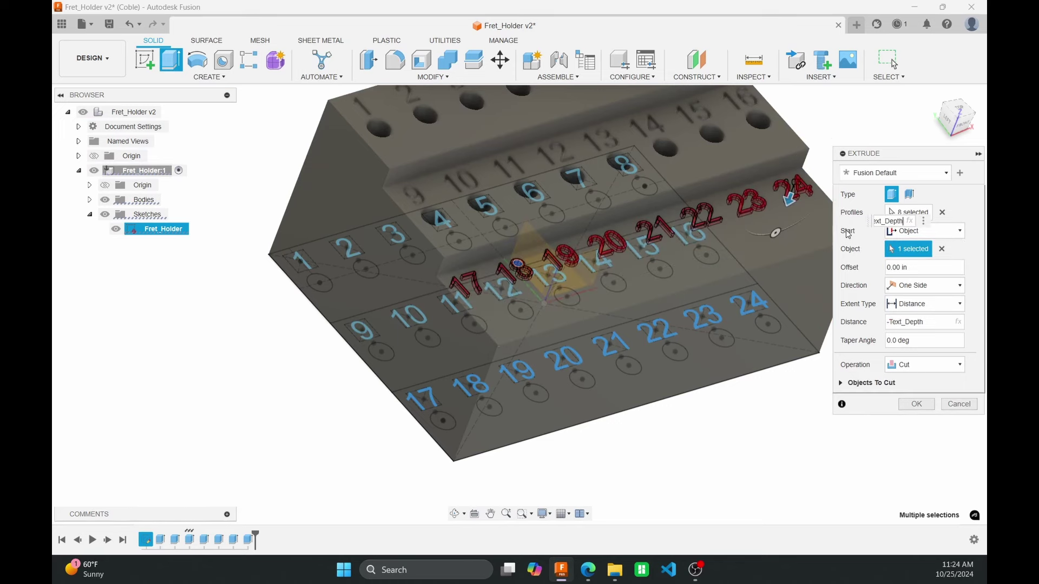
{"action": "key", "text": "Return"}
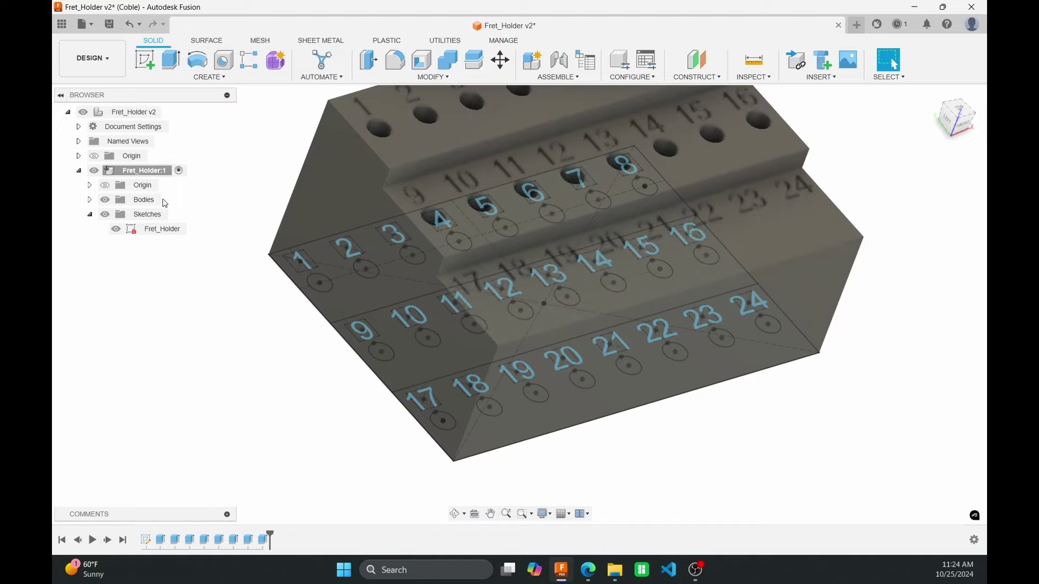
With the body hidden, select the circles under numbers 17–24 for a new extrusion
{"action": "left_click", "coordinate": [105, 200]}
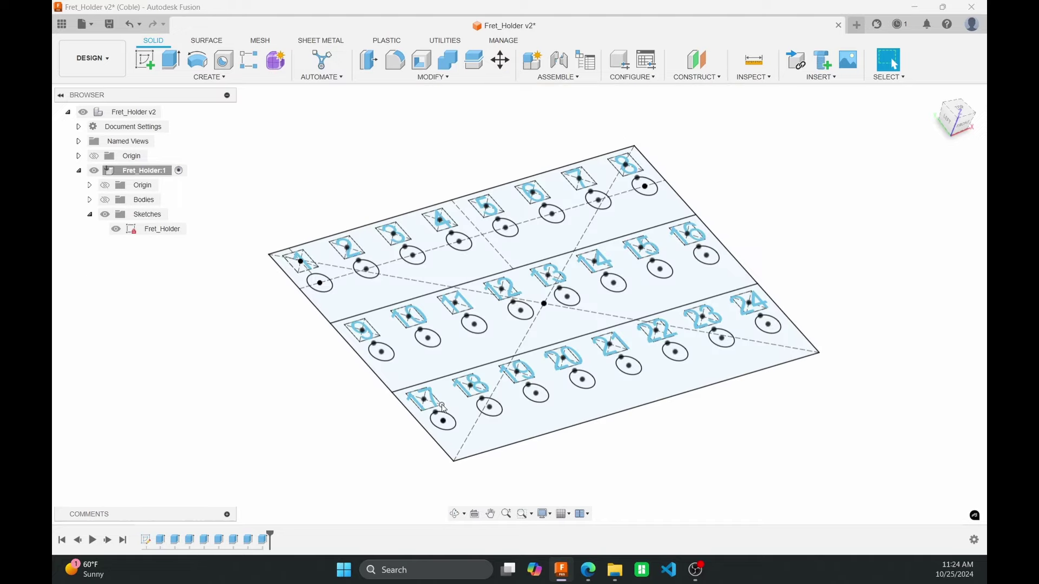
{"action": "key", "text": "e"}
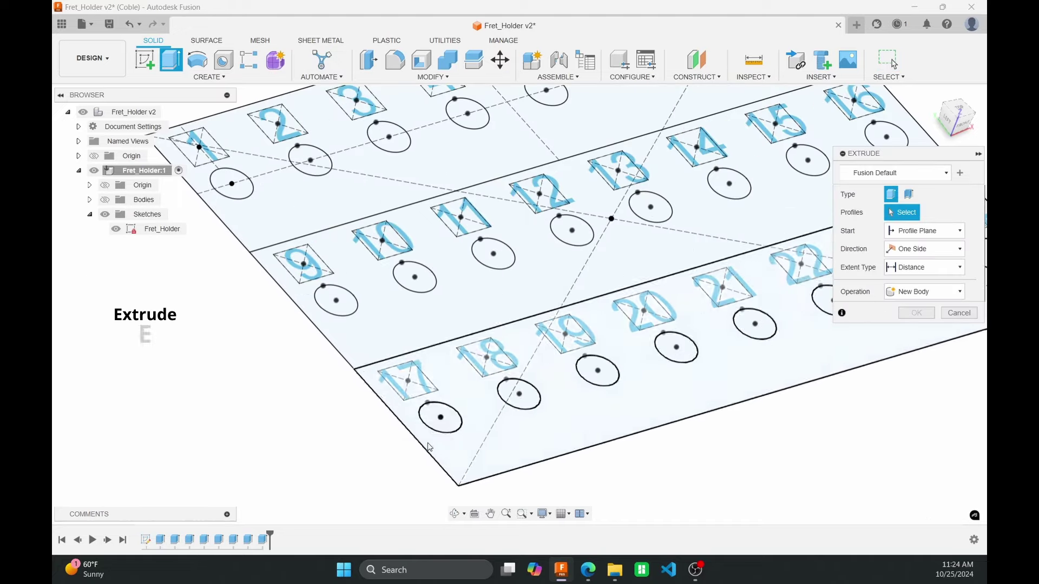
{"action": "left_click", "coordinate": [440, 417]}
{"action": "left_click", "coordinate": [519, 394]}
{"action": "middle_click_drag", "start_coordinate": [597, 386], "coordinate": [473, 479]}
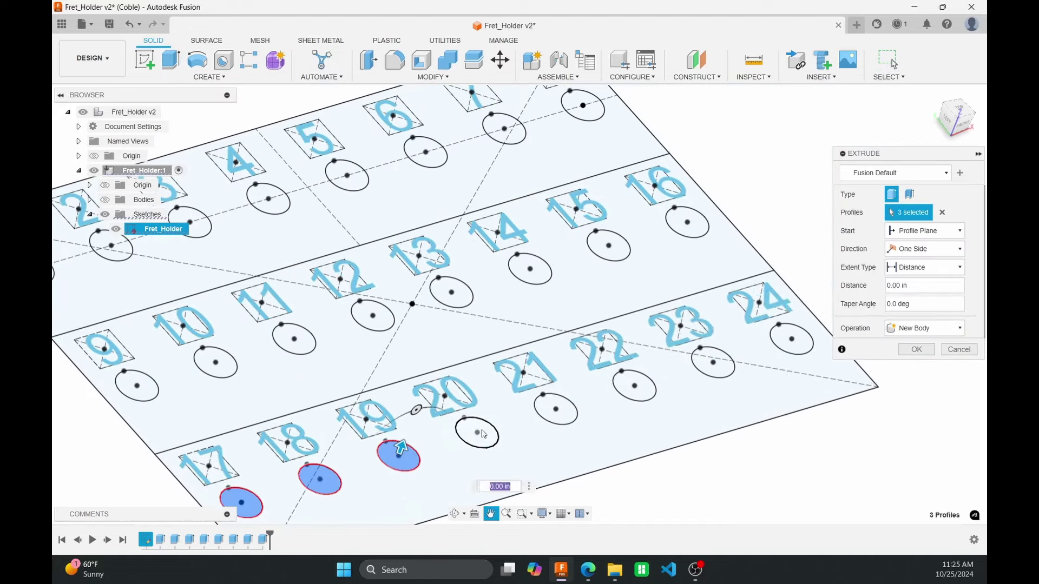
{"action": "left_click", "coordinate": [399, 458]}
{"action": "left_click", "coordinate": [477, 433]}
{"action": "left_click", "coordinate": [556, 410]}
{"action": "left_click", "coordinate": [635, 386]}
{"action": "left_click", "coordinate": [714, 363]}
{"action": "left_click", "coordinate": [789, 341]}
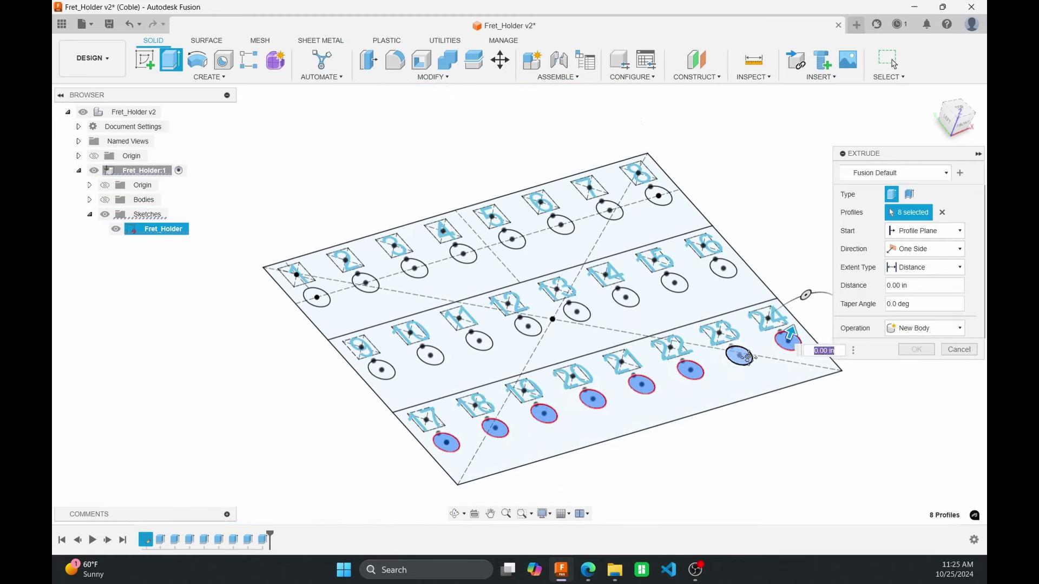
{"action": "scroll", "coordinate": [710, 217], "scroll_direction": "down", "scroll_amount": 3}
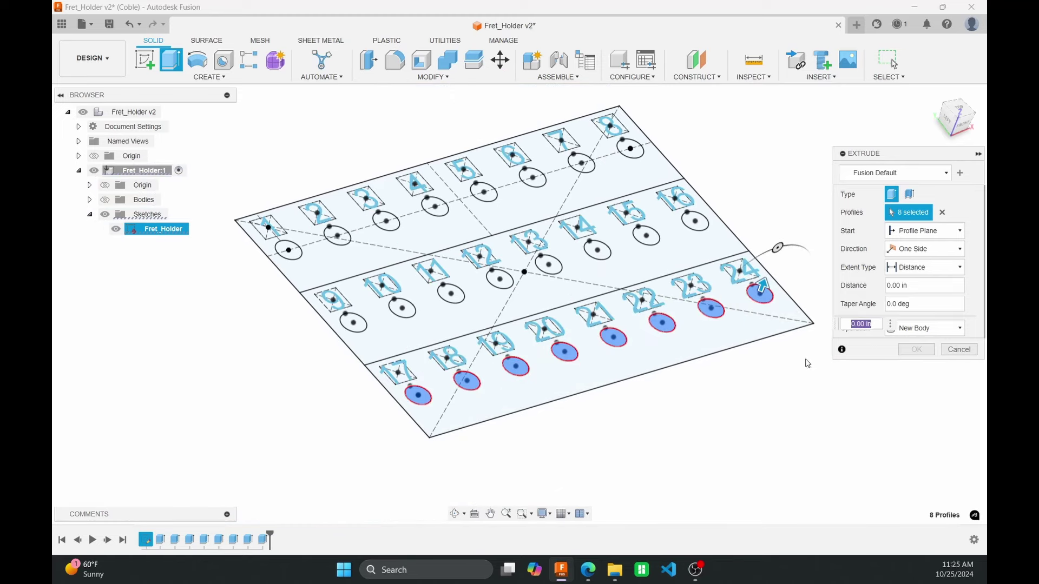
Start the cut from the lowest tier's face at -Hole_Depth and confirm it
{"action": "left_click", "coordinate": [105, 200]}
{"action": "left_click", "coordinate": [922, 249]}
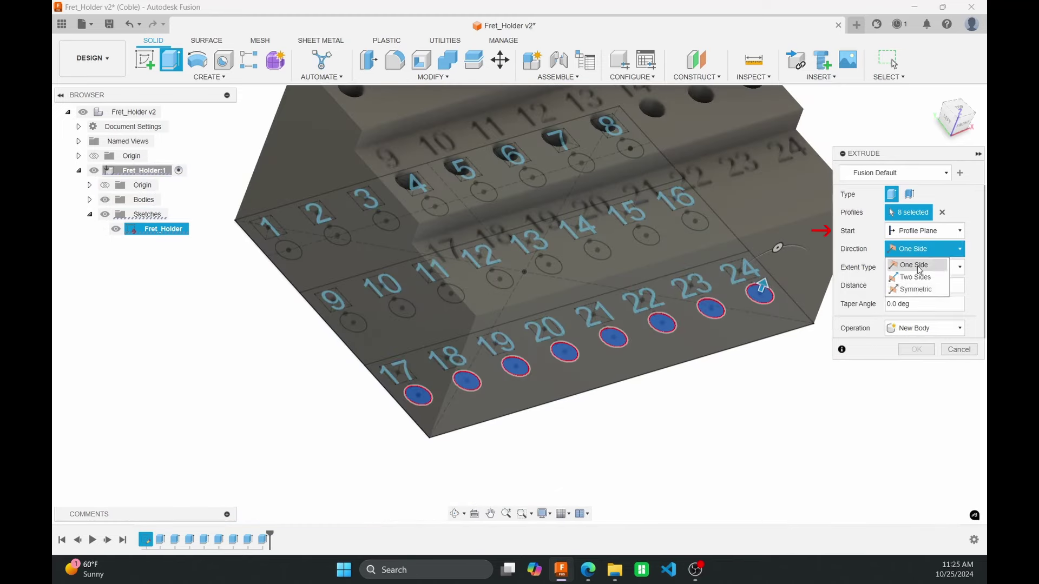
{"action": "left_click", "coordinate": [923, 231]}
{"action": "left_click", "coordinate": [916, 273]}
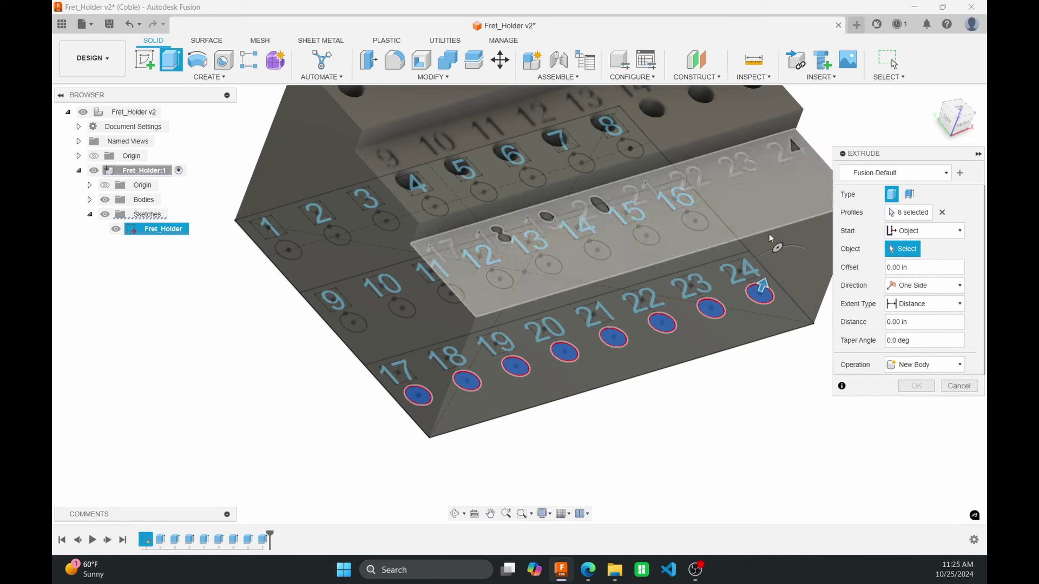
{"action": "middle_click_drag", "start_coordinate": [771, 238], "coordinate": [668, 264], "text": "shift"}
{"action": "left_click", "coordinate": [664, 241]}
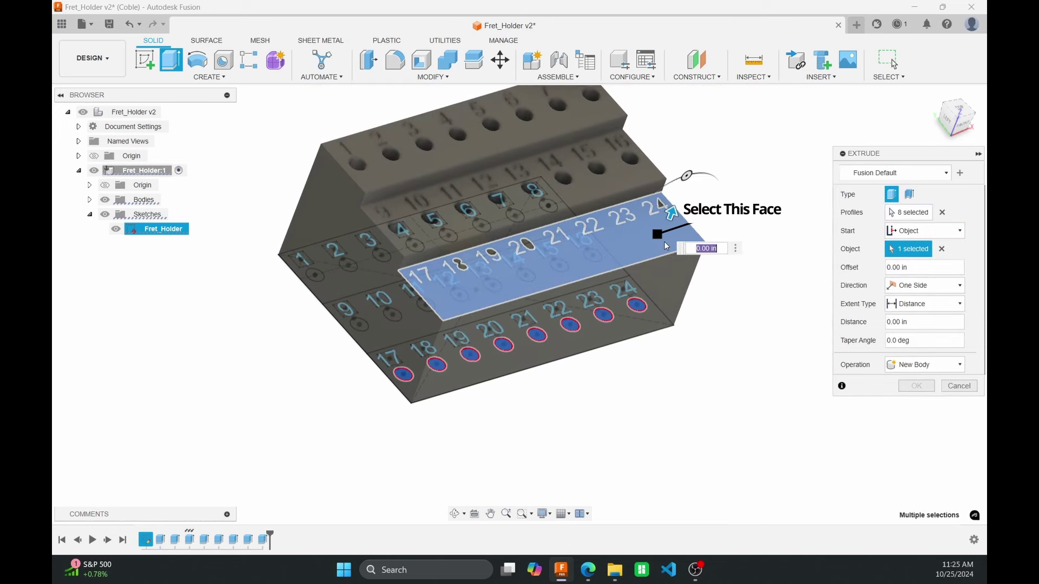
{"action": "type", "text": "-ho"}
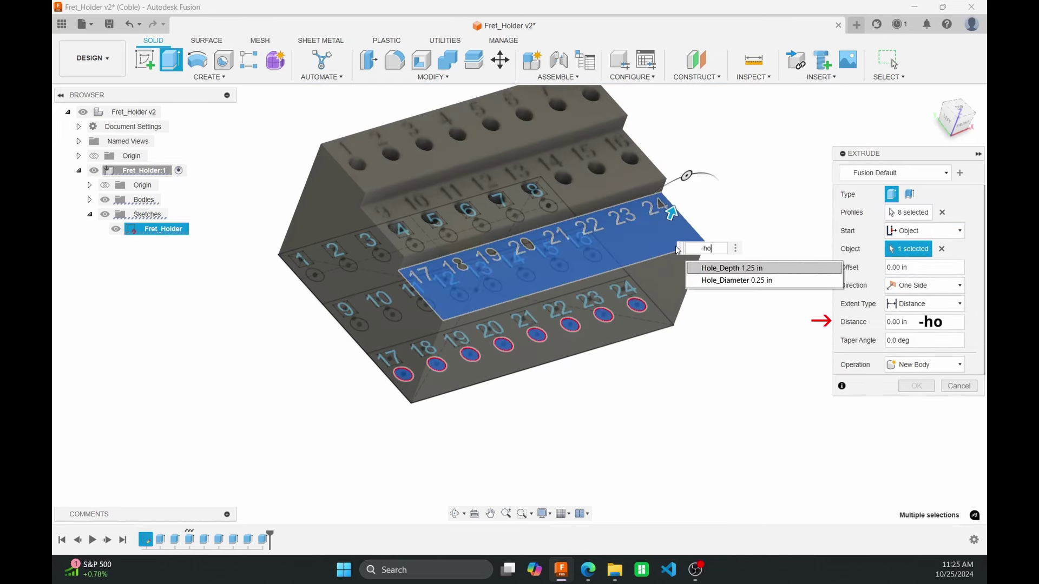
{"action": "type", "text": "le"}
{"action": "left_click", "coordinate": [719, 269]}
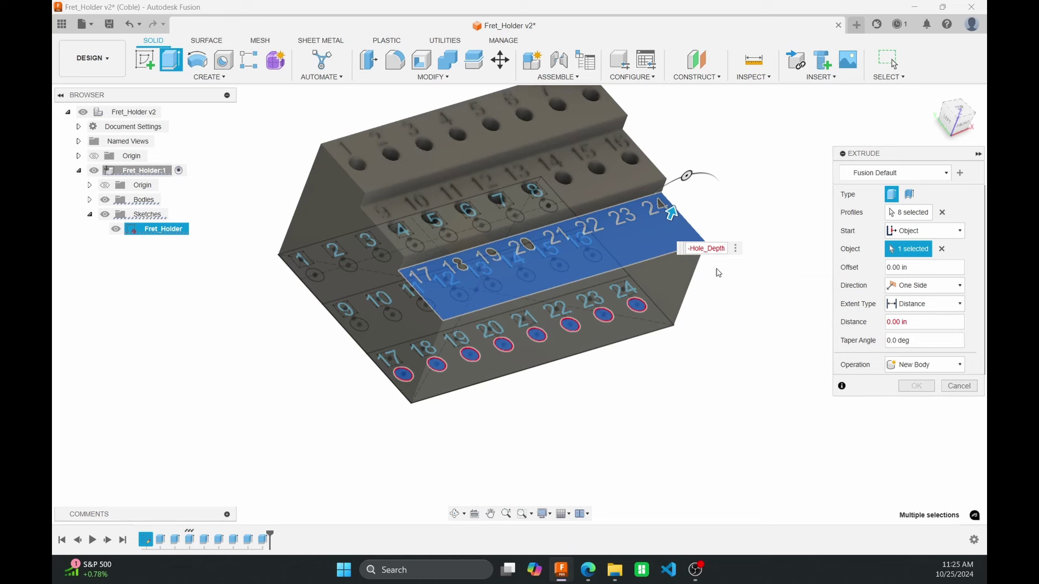
{"action": "left_click", "coordinate": [917, 406]}
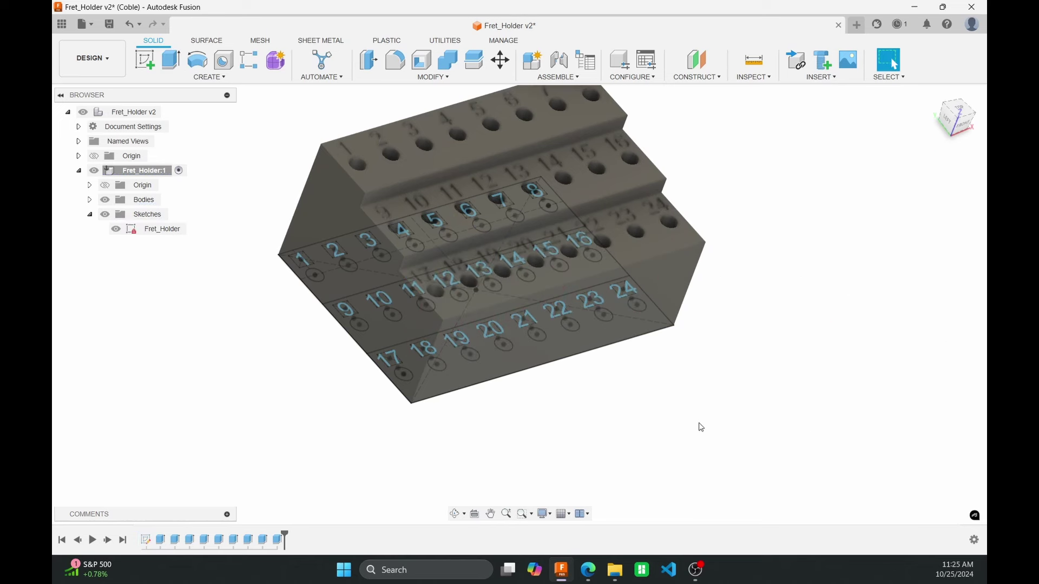
Hide the Fret_Holder sketch and group every feature in the timeline together
{"action": "left_click", "coordinate": [115, 229]}
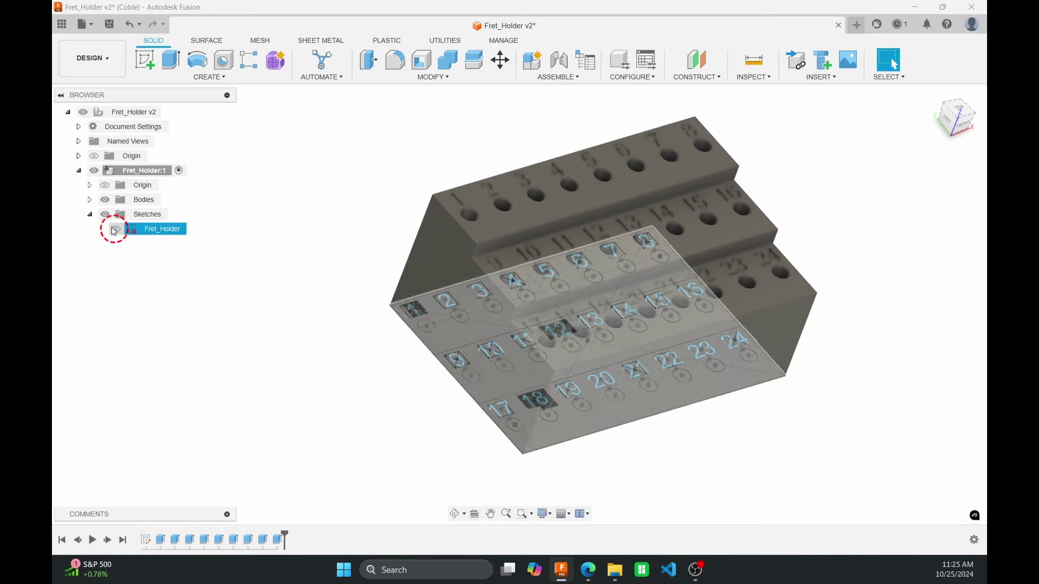
{"action": "middle_click_drag", "start_coordinate": [408, 435], "coordinate": [334, 445], "text": "shift"}
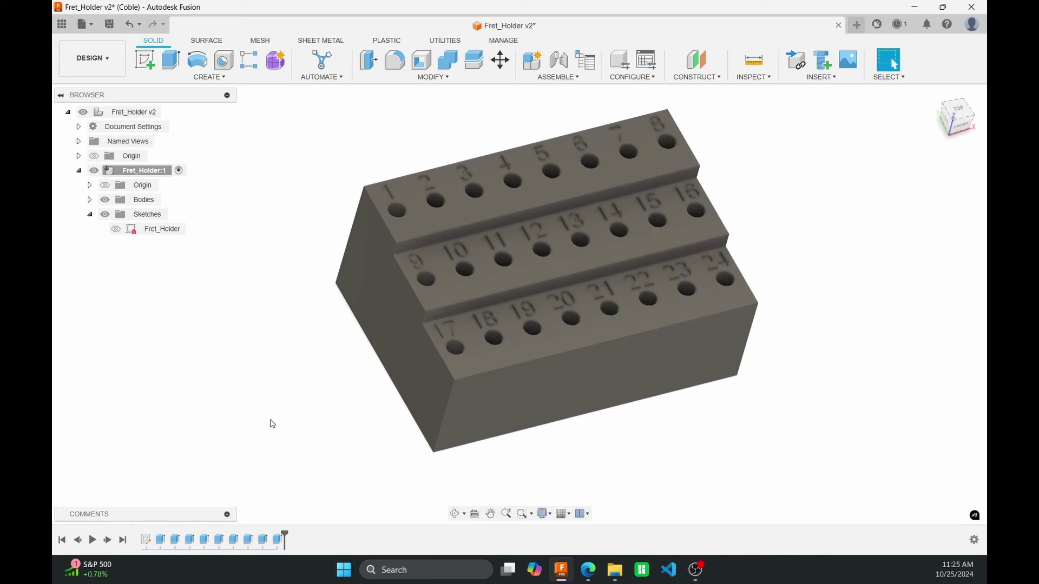
{"action": "left_click", "coordinate": [146, 541]}
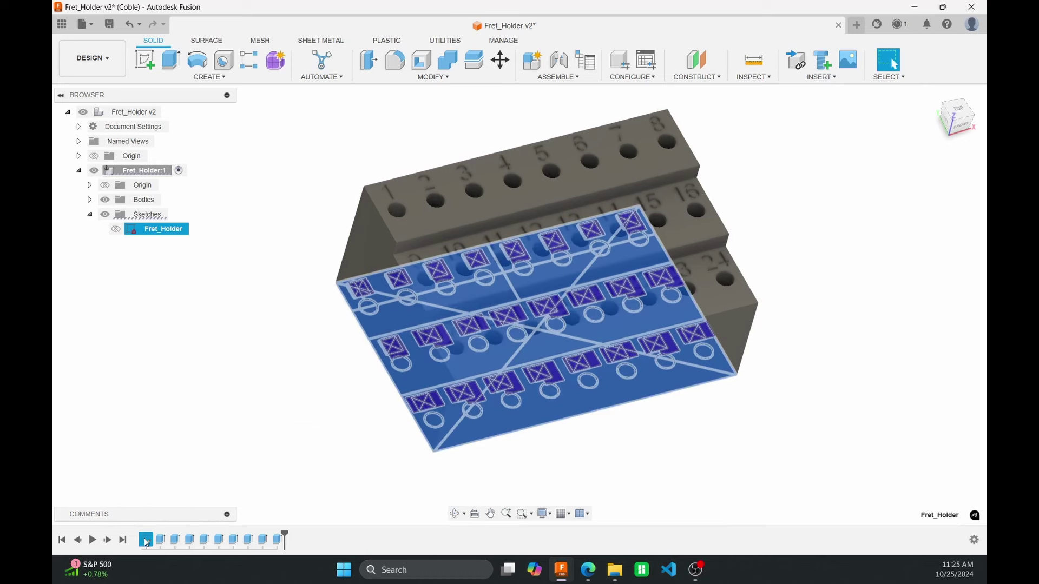
{"action": "left_click", "coordinate": [277, 540], "text": "shift"}
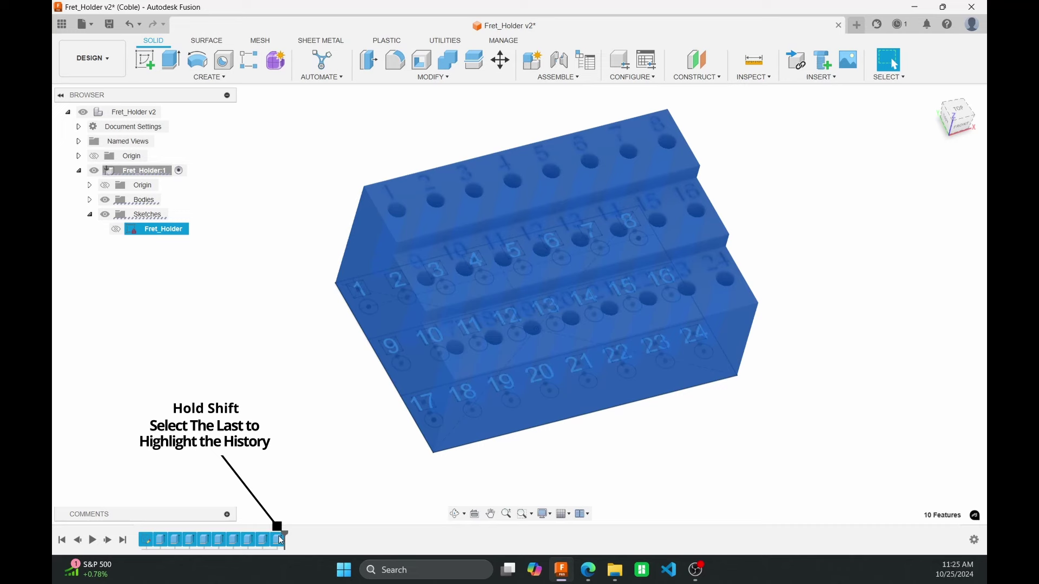
{"action": "right_click", "coordinate": [212, 541]}
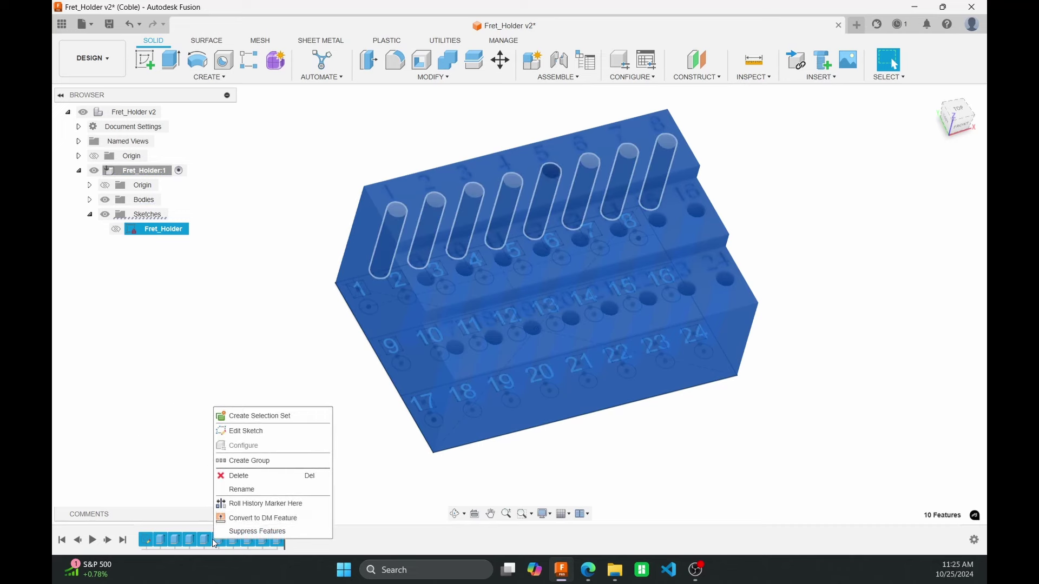
{"action": "left_click", "coordinate": [247, 462]}
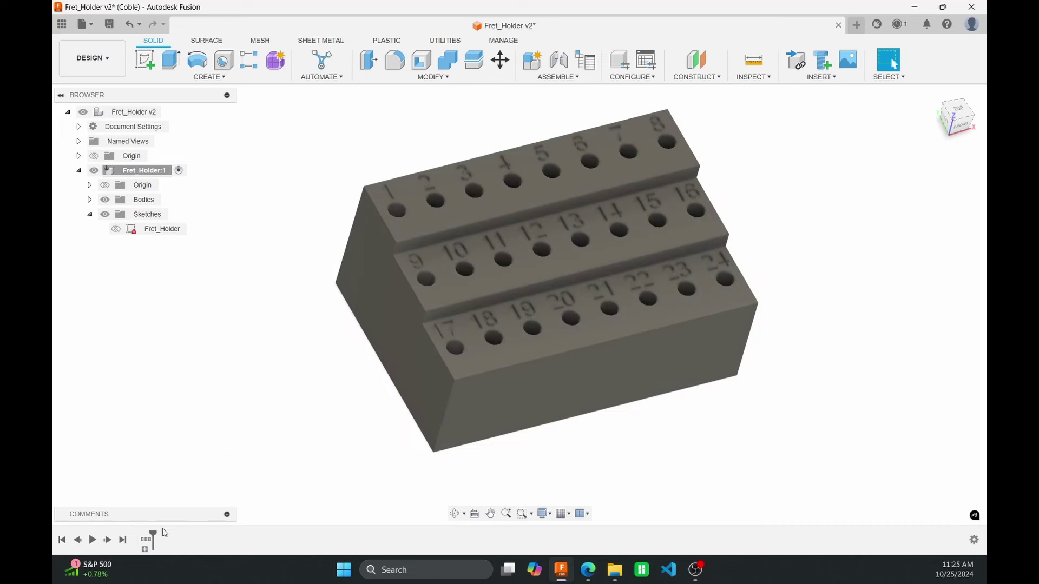
Rename the new timeline group to 'Fret_Holder'
{"action": "right_click", "coordinate": [142, 539]}
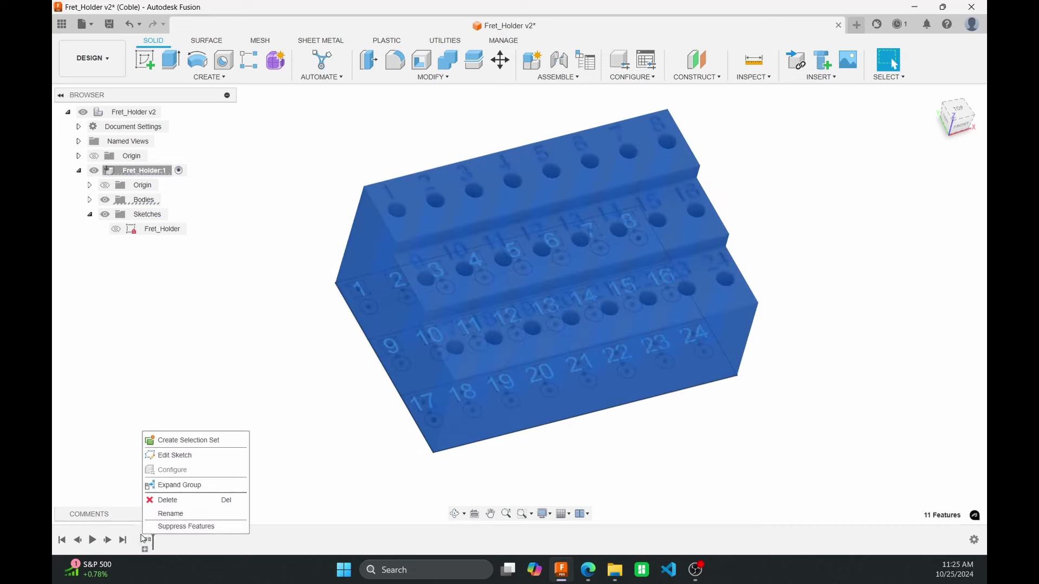
{"action": "left_click", "coordinate": [179, 515]}
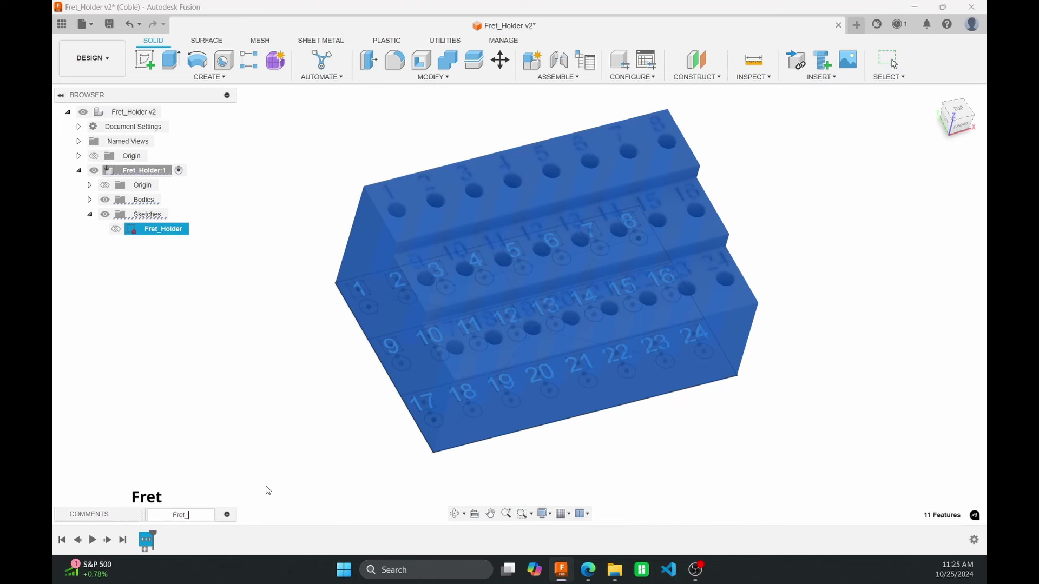
{"action": "type", "text": "Fret_Holder"}
{"action": "key", "text": "Return"}
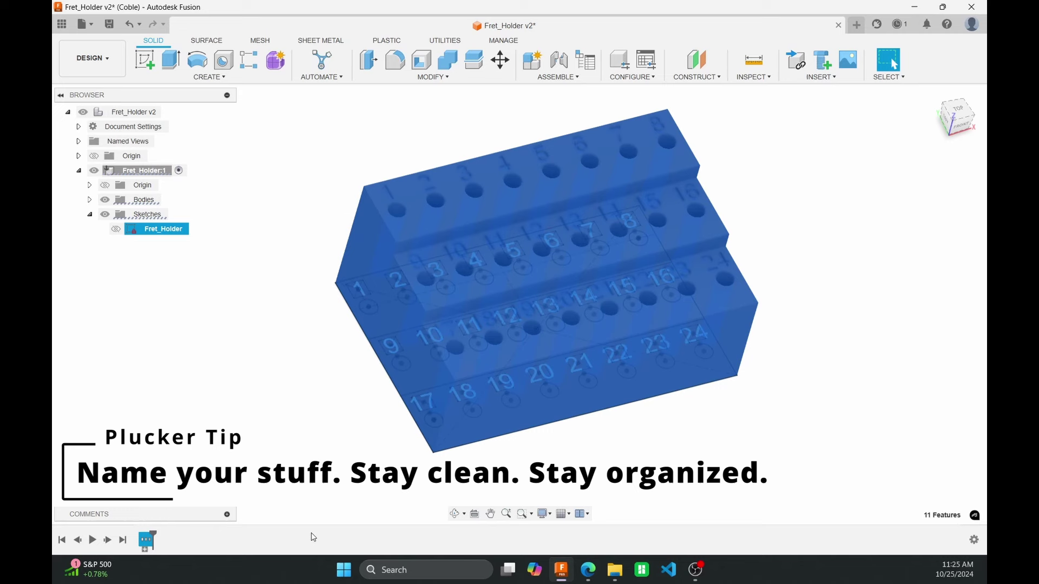
{"action": "left_click", "coordinate": [234, 453]}
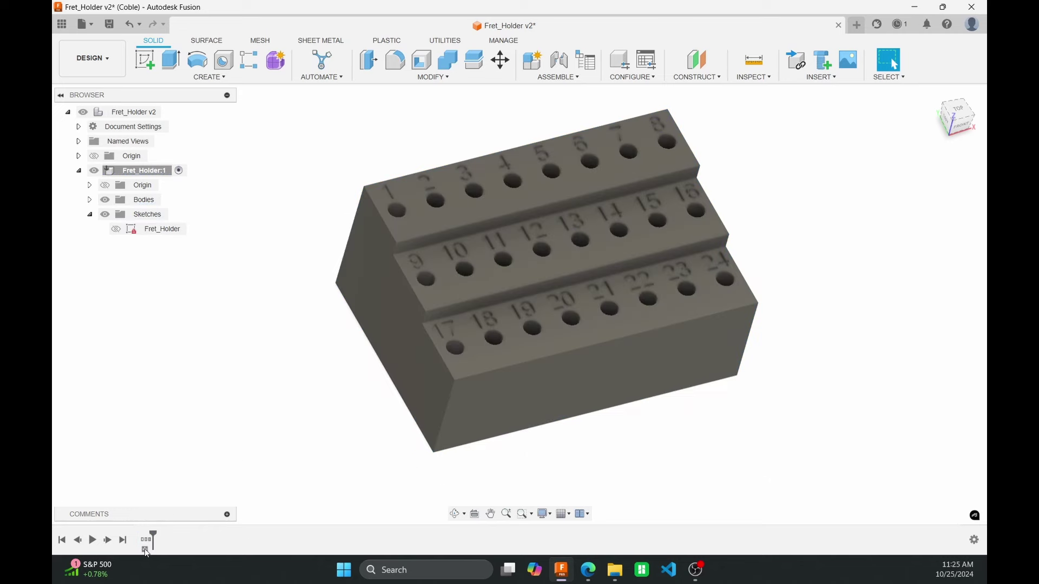
{"action": "left_click", "coordinate": [145, 549]}
{"action": "left_click", "coordinate": [145, 549]}
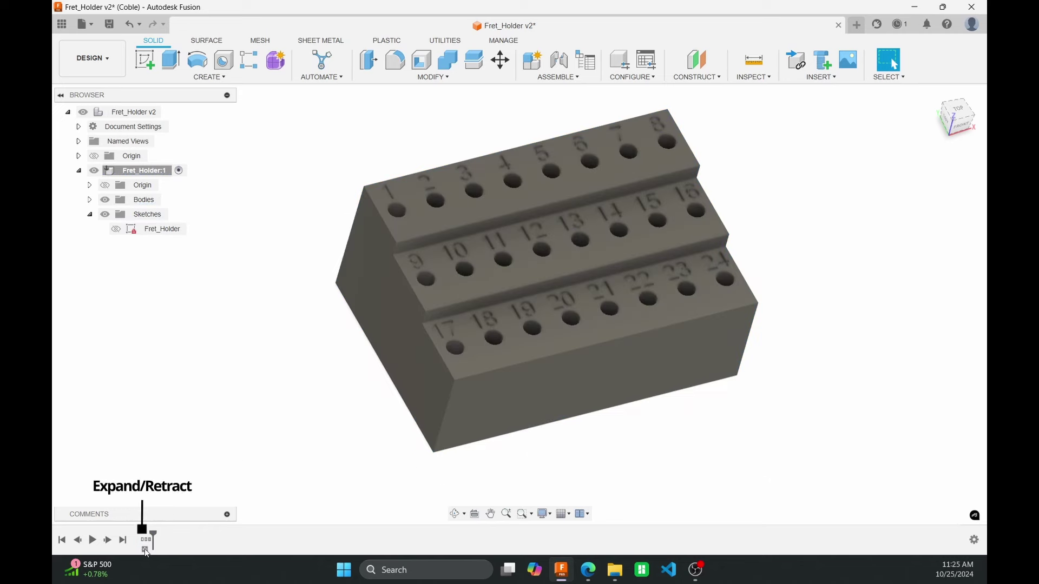
{"action": "left_click", "coordinate": [144, 549]}
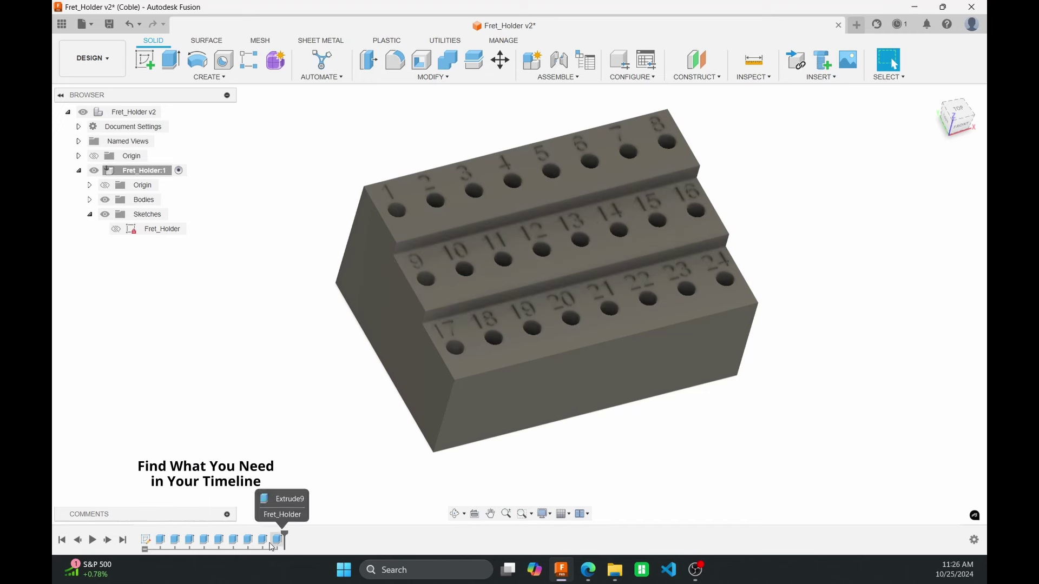
{"action": "left_click", "coordinate": [145, 549]}
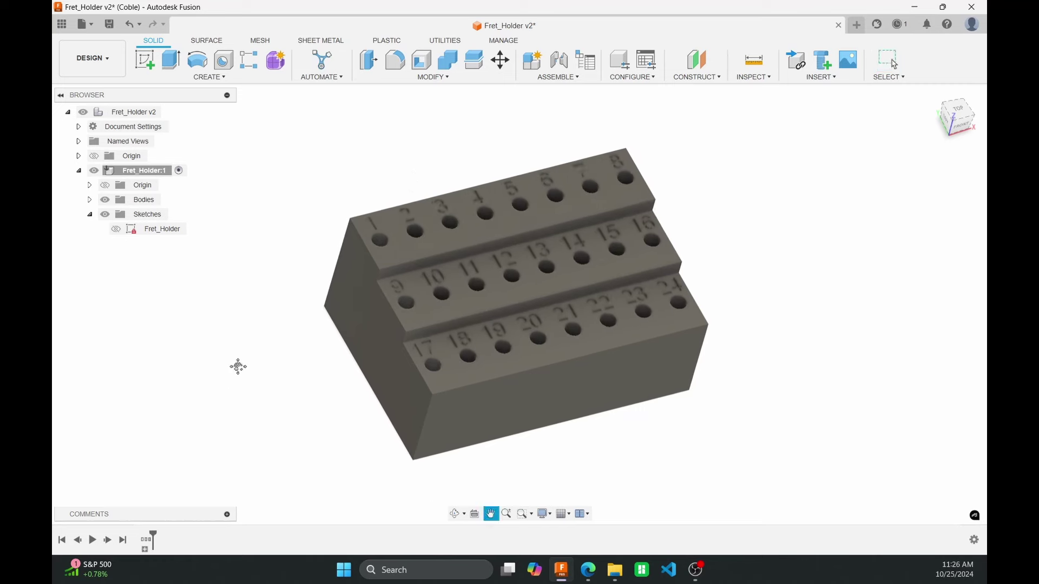
{"action": "mouse_move", "coordinate": [258, 399]}
{"action": "middle_mouse_down", "text": "shift"}
{"action": "mouse_move", "coordinate": [367, 394]}
{"action": "mouse_move", "coordinate": [307, 399]}
{"action": "mouse_move", "coordinate": [241, 384]}
{"action": "mouse_move", "coordinate": [274, 376]}
{"action": "mouse_move", "coordinate": [276, 392]}
{"action": "mouse_move", "coordinate": [248, 361]}
{"action": "mouse_move", "coordinate": [262, 378]}
{"action": "middle_mouse_up", "text": "shift"}
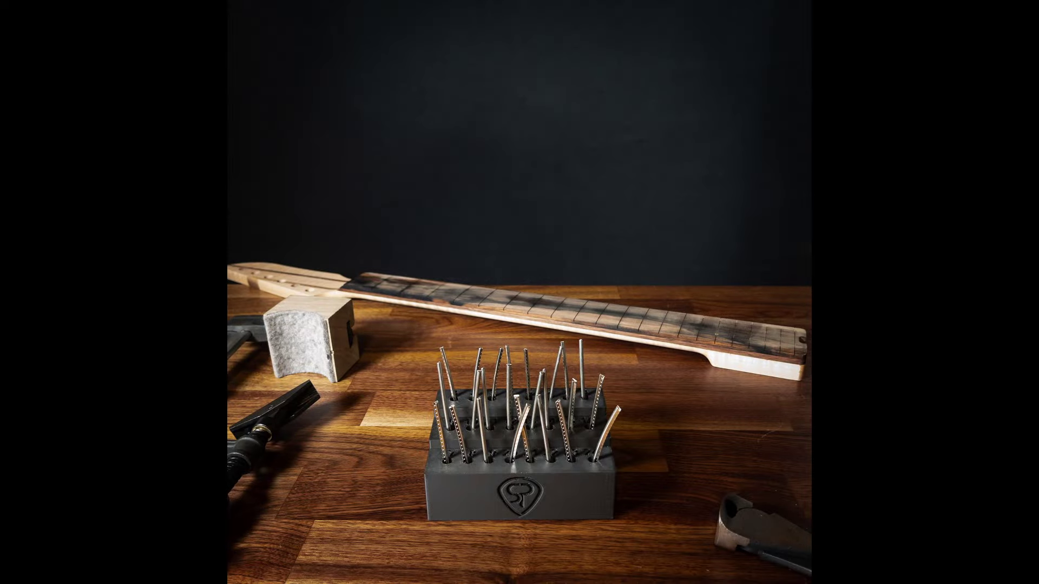